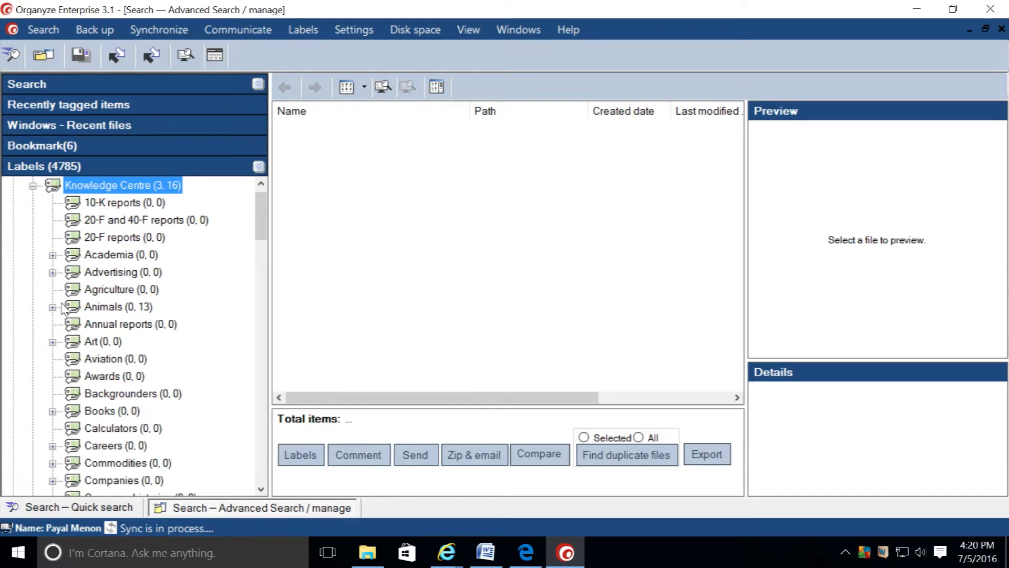
List the files under the Lion label in Animals and preview s_89927752_lion_panthera_leo.jpg
{"action": "left_click", "coordinate": [54, 307]}
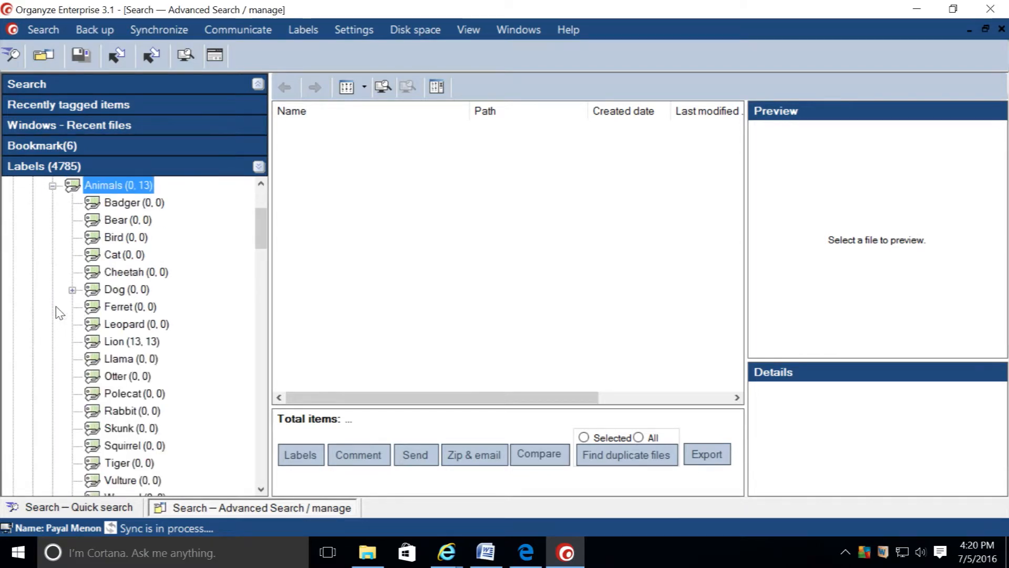
{"action": "left_click", "coordinate": [114, 343]}
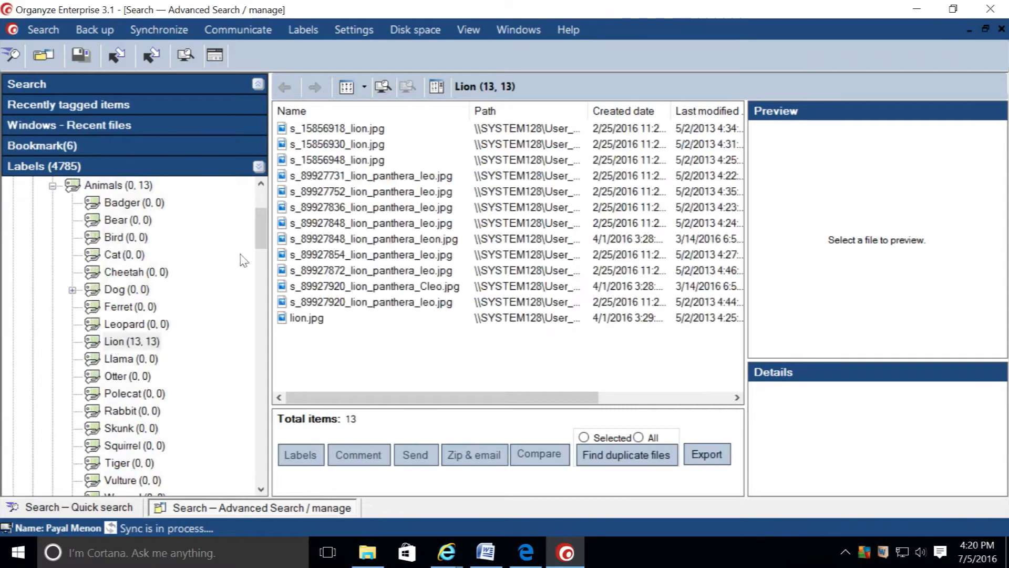
{"action": "left_click", "coordinate": [318, 192]}
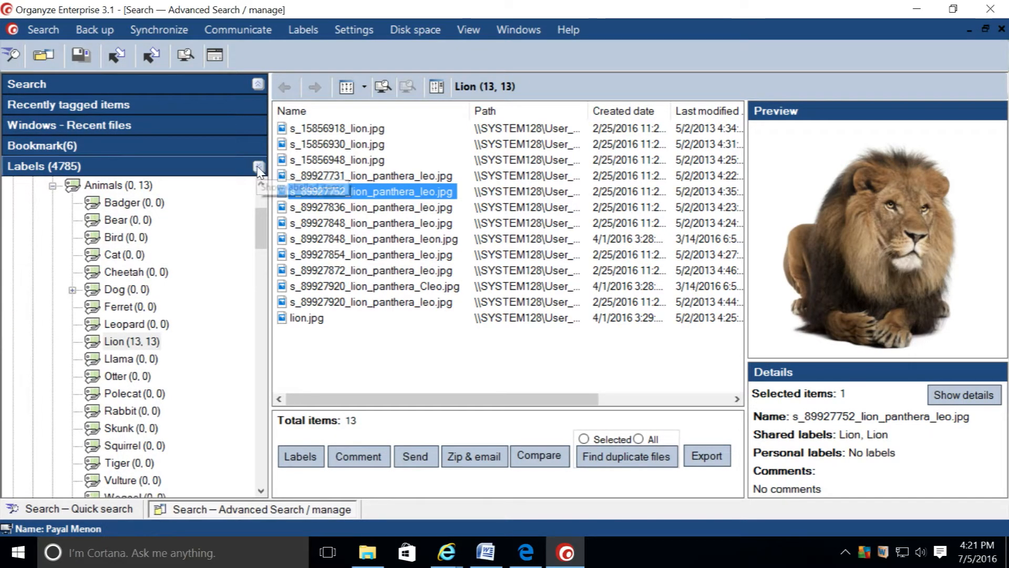
Collapse the labels, show the search options and look through the folders and drives, expanding Network
{"action": "left_click", "coordinate": [258, 167]}
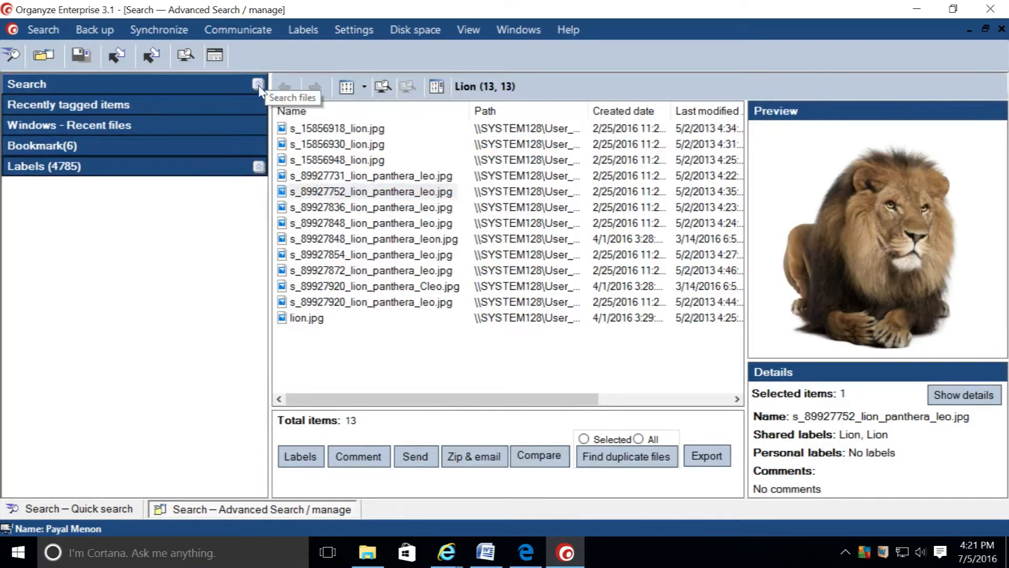
{"action": "left_click", "coordinate": [258, 85]}
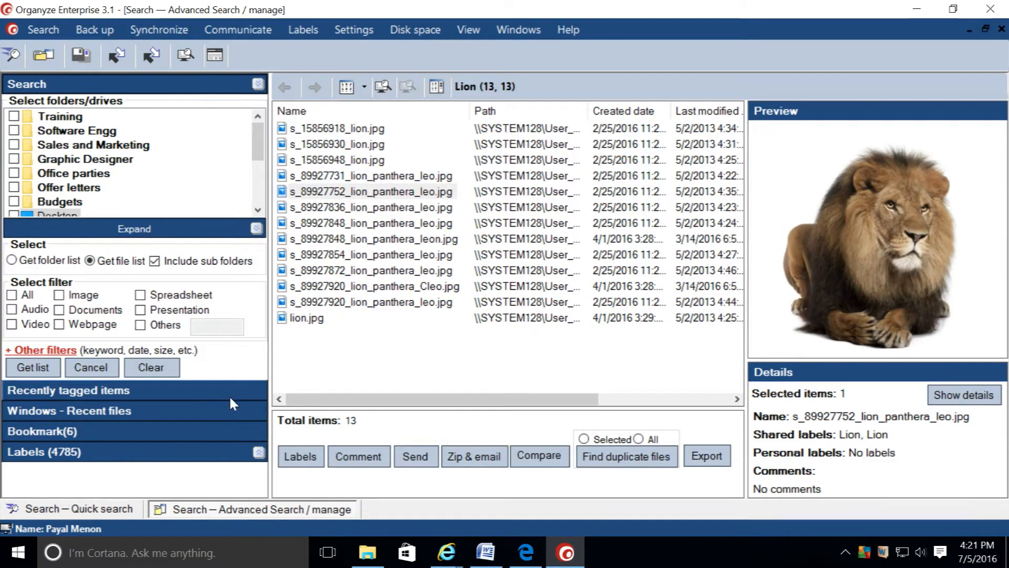
{"action": "left_click_drag", "start_coordinate": [260, 141], "coordinate": [252, 179]}
{"action": "left_click", "coordinate": [14, 163]}
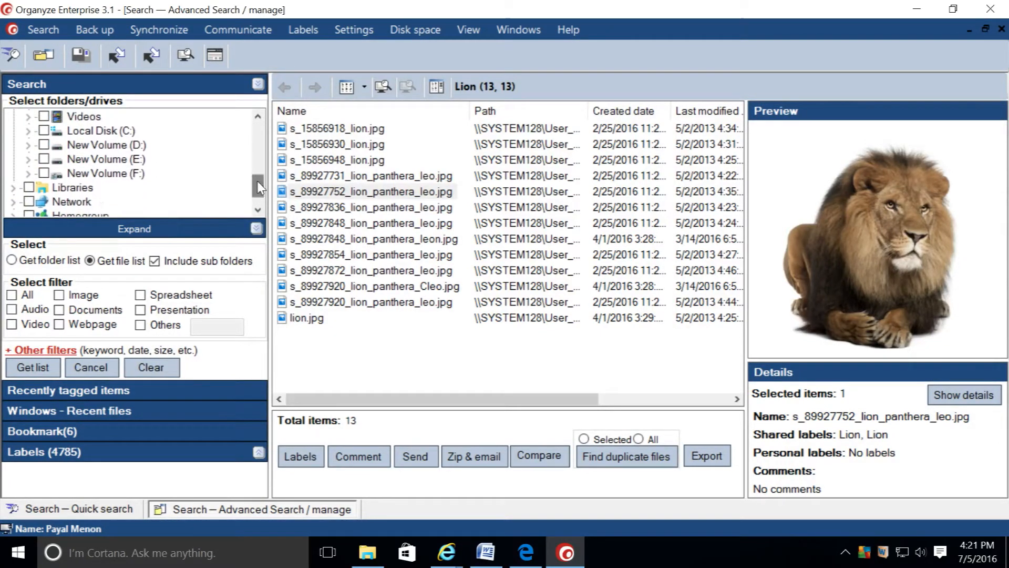
{"action": "left_click", "coordinate": [12, 202]}
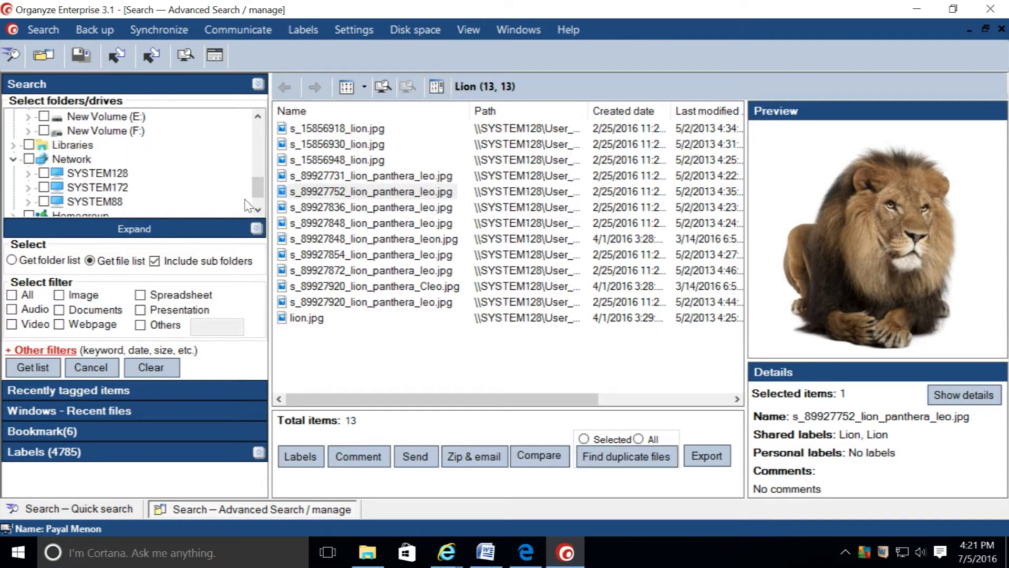
{"action": "left_click_drag", "start_coordinate": [258, 190], "coordinate": [259, 200]}
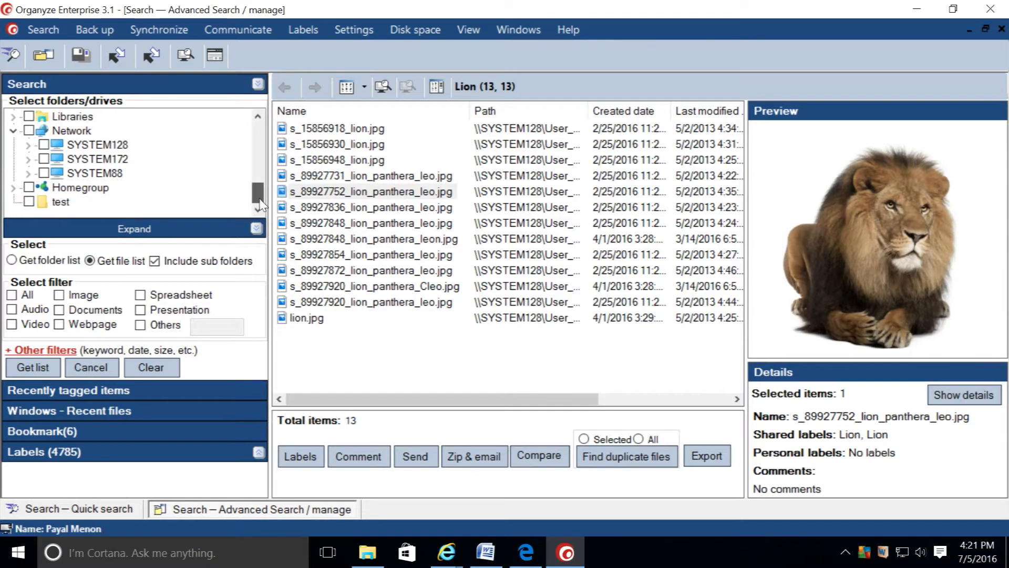
Reveal the other search filters and examine the keyword, date, size and label options
{"action": "left_click", "coordinate": [69, 350]}
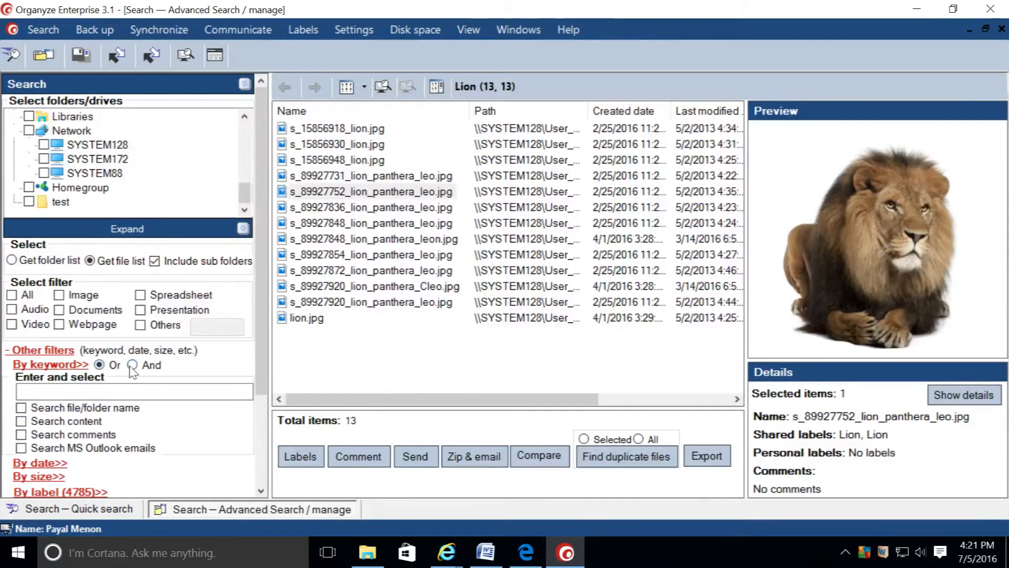
{"action": "left_click", "coordinate": [46, 461]}
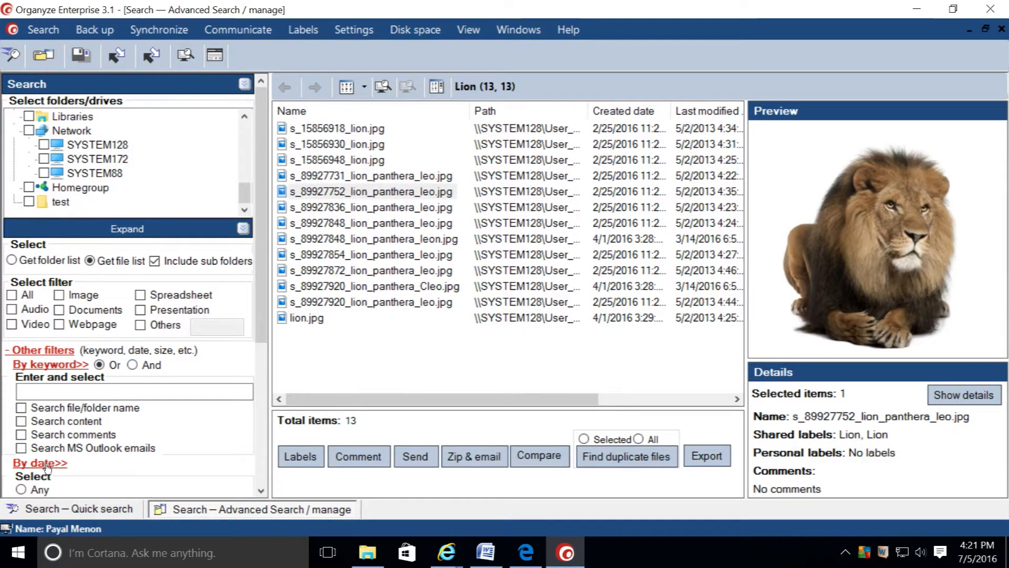
{"action": "scroll", "coordinate": [224, 458], "scroll_direction": "down", "scroll_amount": 5}
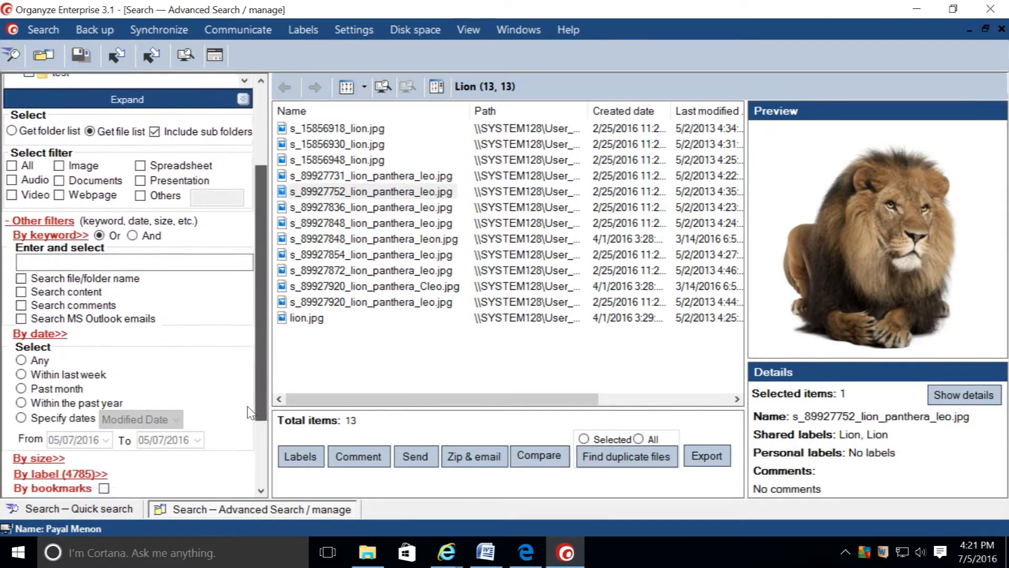
{"action": "left_click", "coordinate": [39, 408]}
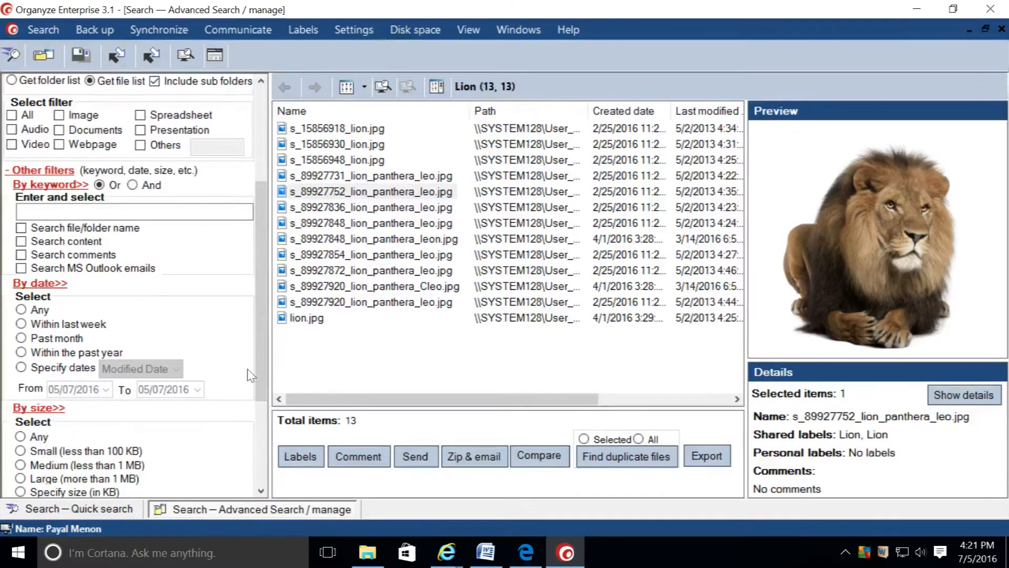
{"action": "scroll", "coordinate": [260, 375], "scroll_direction": "down", "scroll_amount": 4}
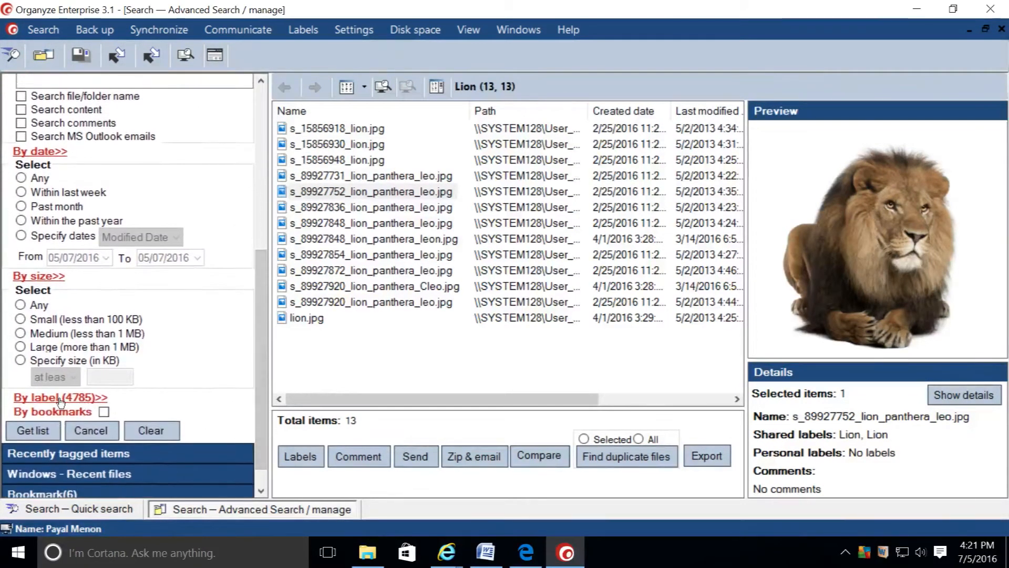
{"action": "left_click", "coordinate": [61, 398]}
{"action": "scroll", "coordinate": [263, 390], "scroll_direction": "down", "scroll_amount": 3}
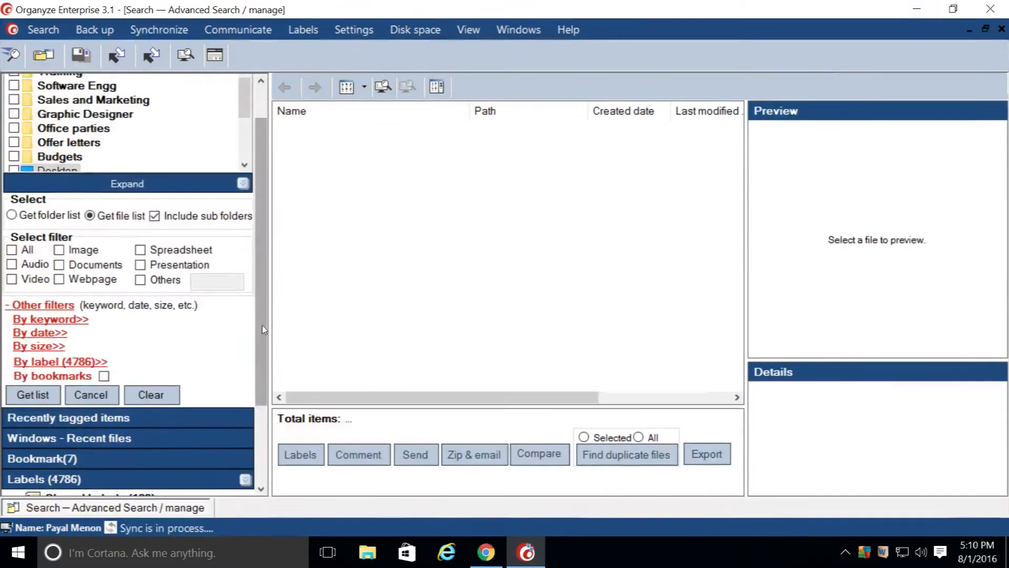
Include the Organyze folder on New Volume (E:) in the search locations
{"action": "left_click_drag", "start_coordinate": [242, 140], "coordinate": [250, 190]}
{"action": "left_click", "coordinate": [12, 160]}
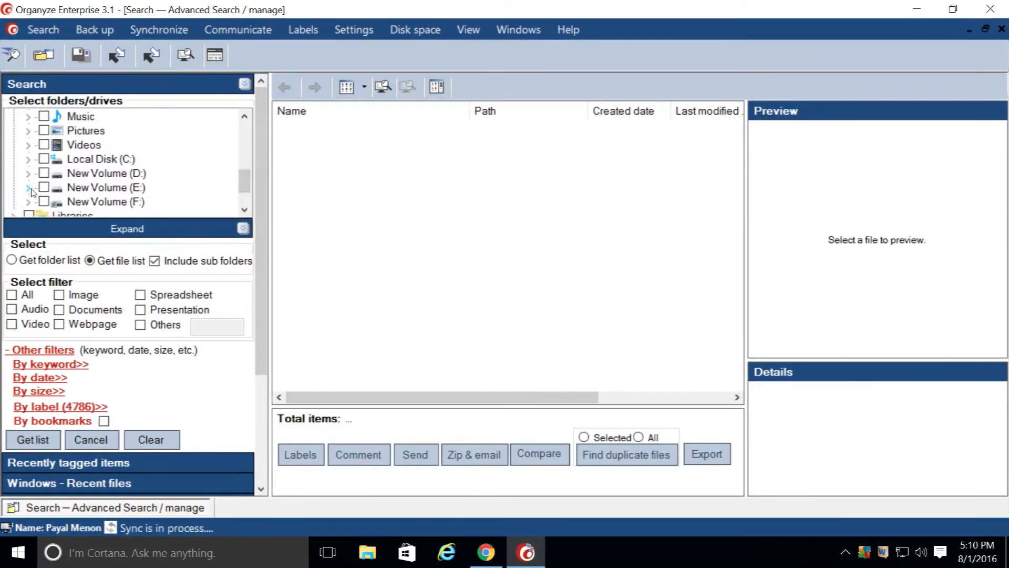
{"action": "left_click", "coordinate": [28, 187]}
{"action": "scroll", "coordinate": [50, 178], "scroll_direction": "down", "scroll_amount": 3}
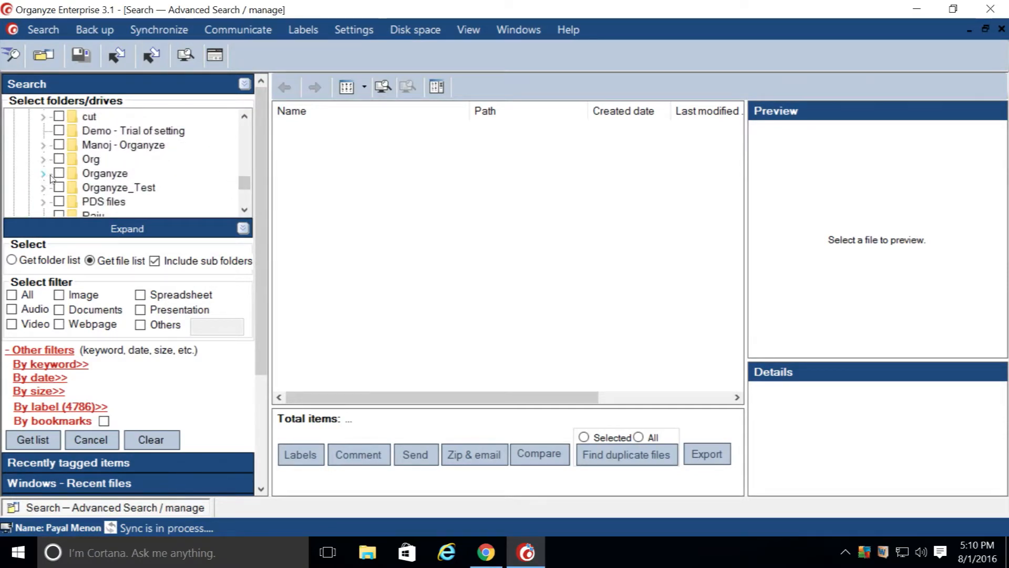
{"action": "left_click", "coordinate": [59, 173]}
Expand New Volume (F:) and its Shared_Data folder to look through the available search locations
{"action": "scroll", "coordinate": [245, 189], "scroll_direction": "down", "scroll_amount": 2}
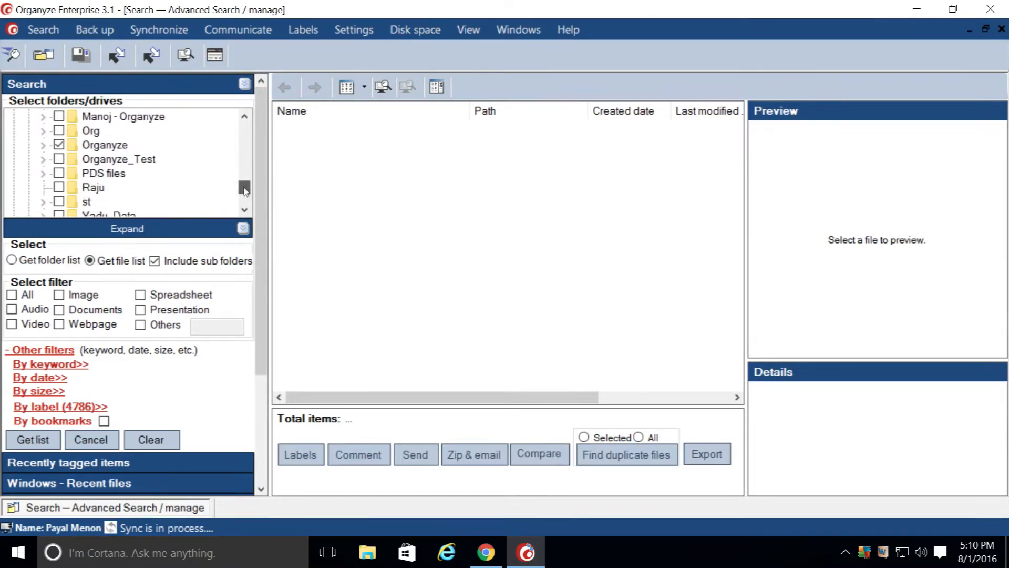
{"action": "scroll", "coordinate": [244, 190], "scroll_direction": "down", "scroll_amount": 3}
{"action": "left_click", "coordinate": [29, 161]}
{"action": "scroll", "coordinate": [244, 161], "scroll_direction": "down", "scroll_amount": 3}
{"action": "scroll", "coordinate": [244, 163], "scroll_direction": "down", "scroll_amount": 5}
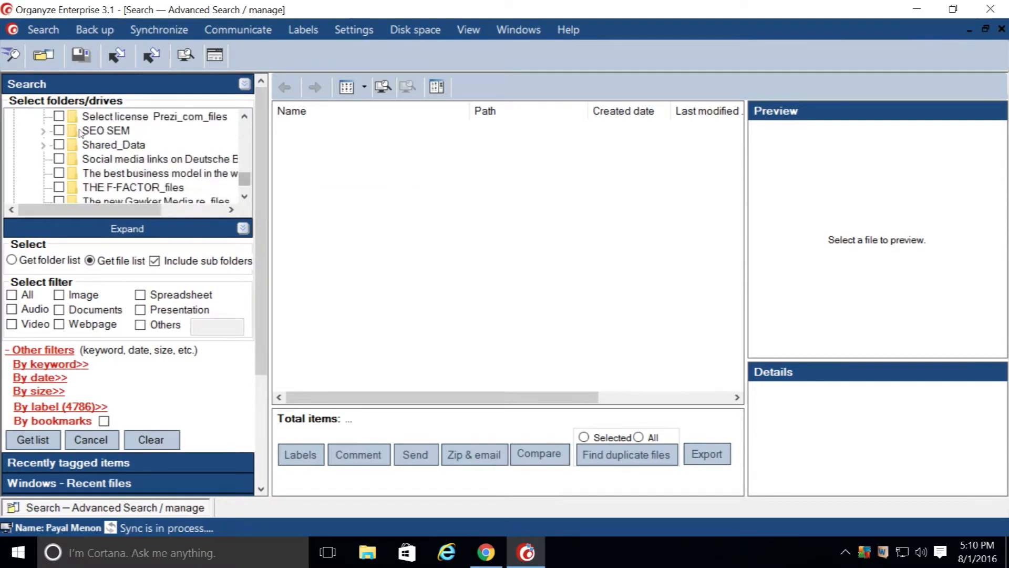
{"action": "left_click", "coordinate": [43, 145]}
Add the Videos folder inside DESIGN in User_Data on network computer SYSTEM128 to the search locations
{"action": "scroll", "coordinate": [244, 179], "scroll_direction": "down", "scroll_amount": 5}
{"action": "left_click", "coordinate": [13, 173]}
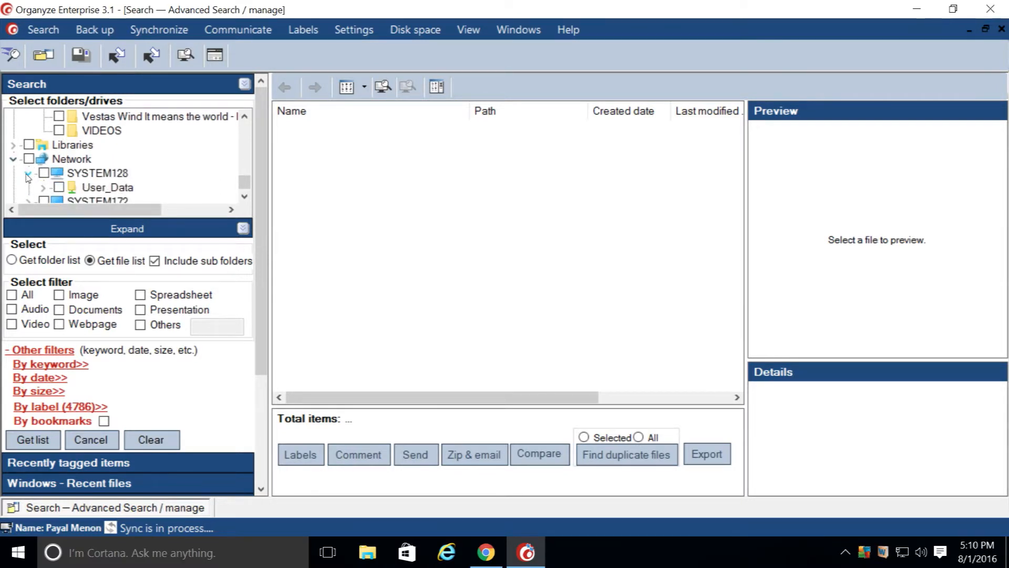
{"action": "left_click", "coordinate": [43, 187]}
{"action": "left_click", "coordinate": [58, 187]}
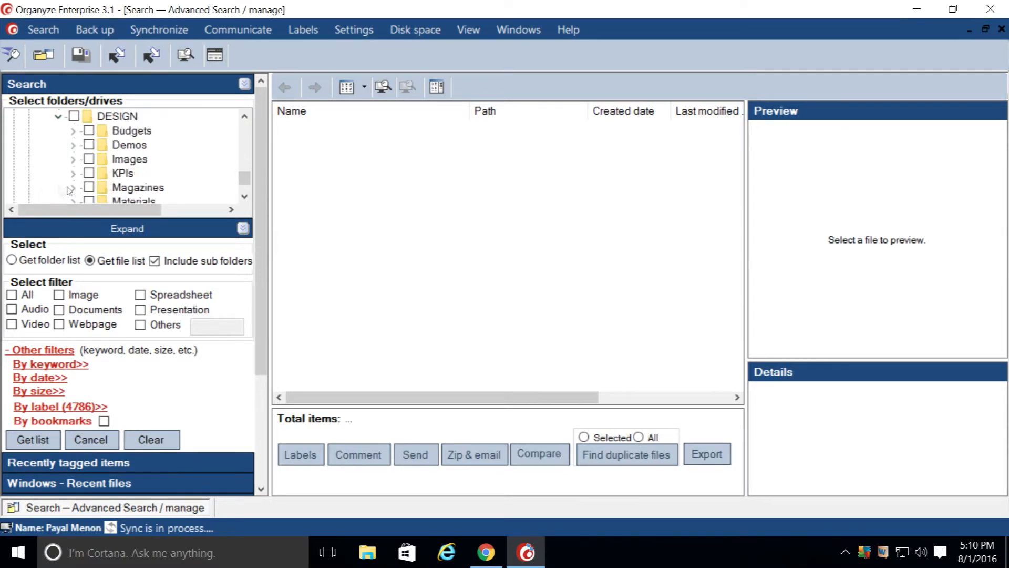
{"action": "scroll", "coordinate": [244, 182], "scroll_direction": "down", "scroll_amount": 5}
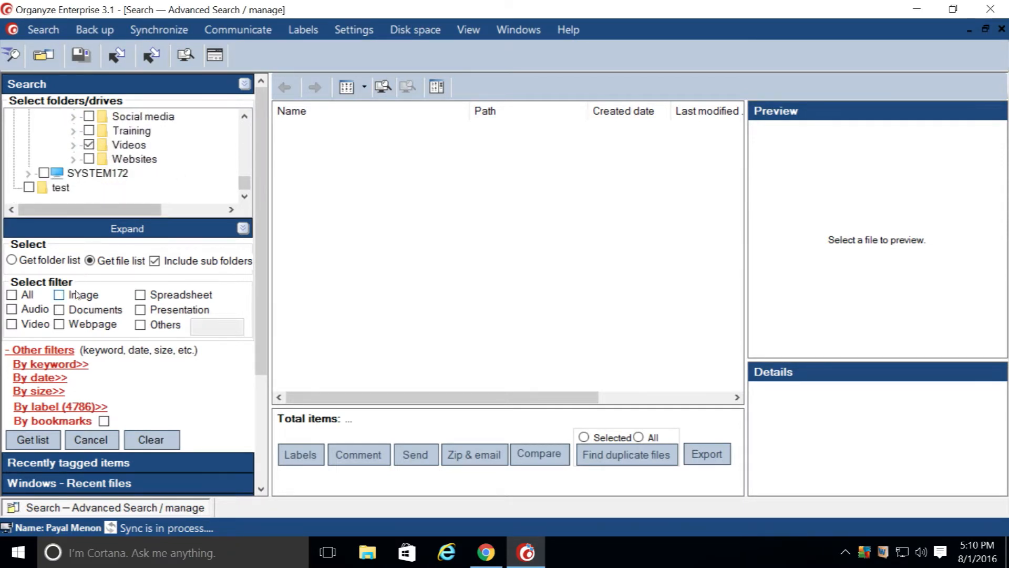
Filter the search to Image and Video files, retrieve the file list and look through it
{"action": "left_click", "coordinate": [59, 295]}
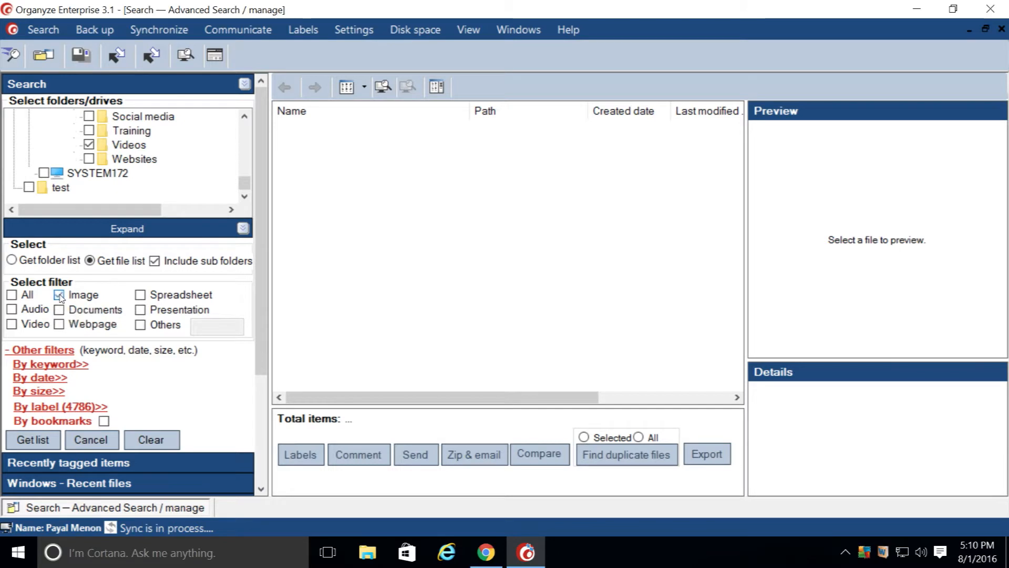
{"action": "left_click", "coordinate": [12, 324]}
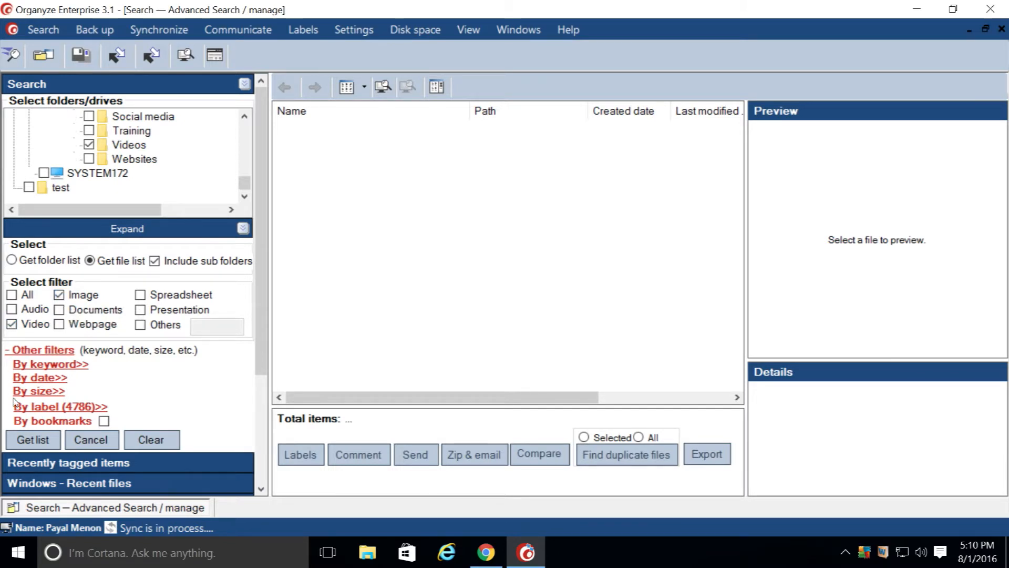
{"action": "left_click", "coordinate": [34, 440]}
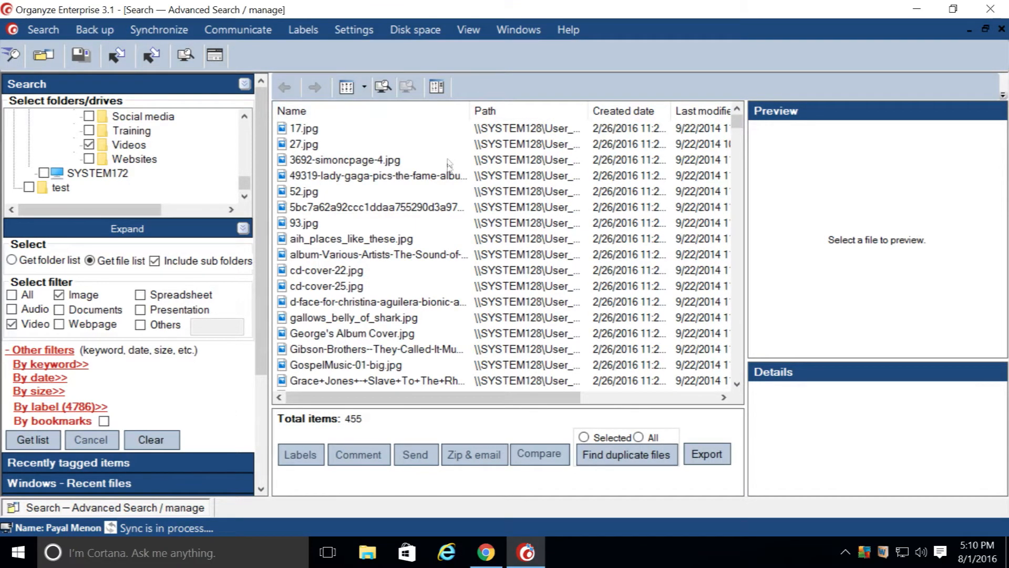
{"action": "scroll", "coordinate": [444, 200], "scroll_direction": "down", "scroll_amount": 3}
{"action": "scroll", "coordinate": [442, 206], "scroll_direction": "down", "scroll_amount": 5}
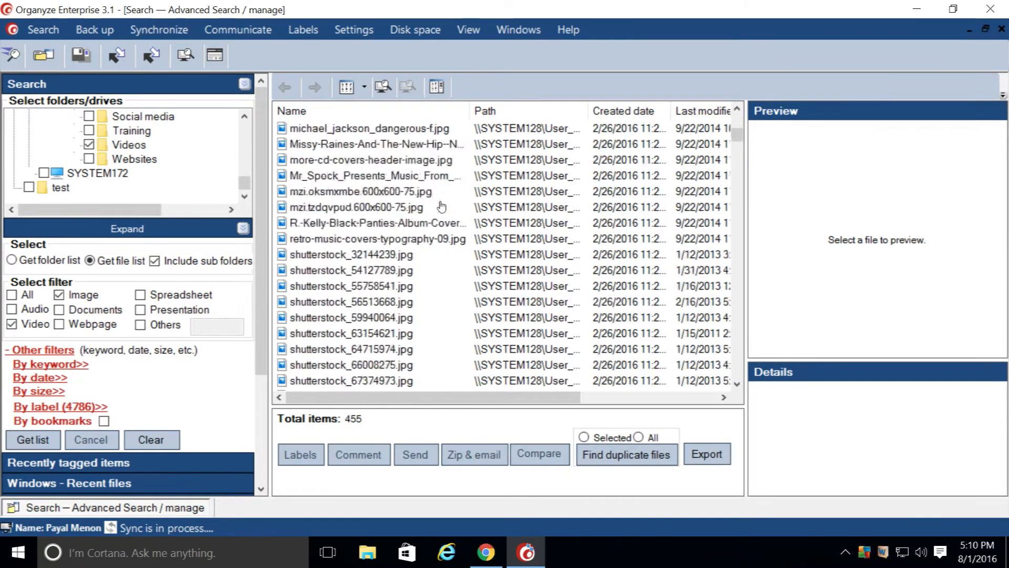
{"action": "scroll", "coordinate": [441, 206], "scroll_direction": "down", "scroll_amount": 2}
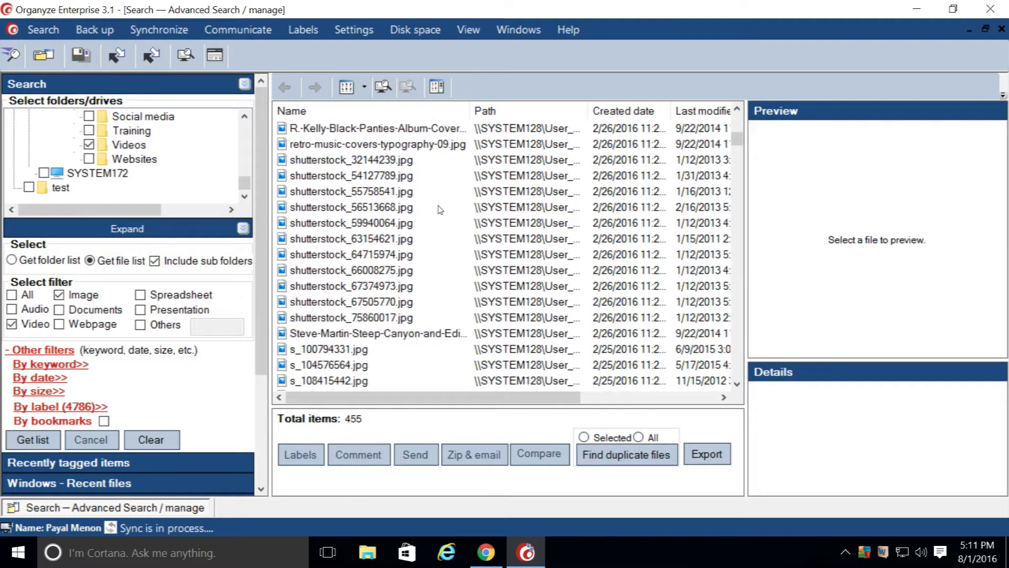
{"action": "scroll", "coordinate": [441, 208], "scroll_direction": "up", "scroll_amount": 8}
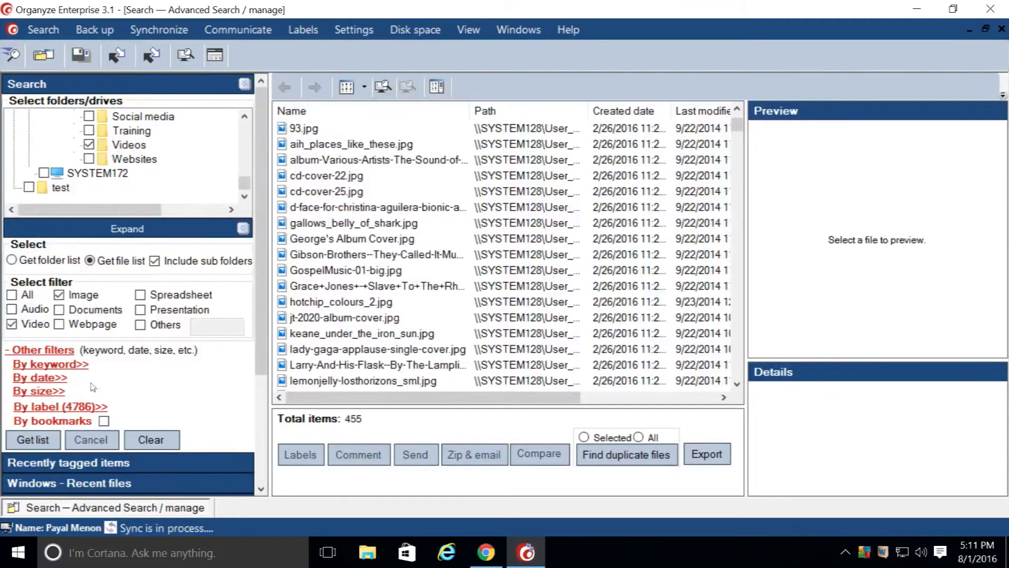
Search file/folder names for the keyword lion among the filtered files and preview lion.jpg
{"action": "left_click", "coordinate": [52, 365]}
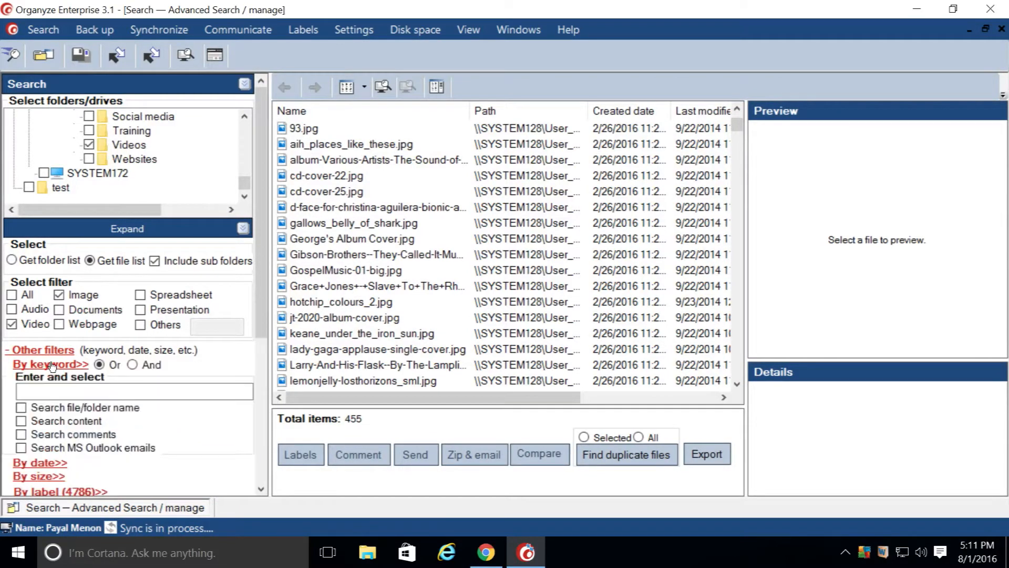
{"action": "left_click", "coordinate": [51, 392]}
{"action": "type", "text": "lion"}
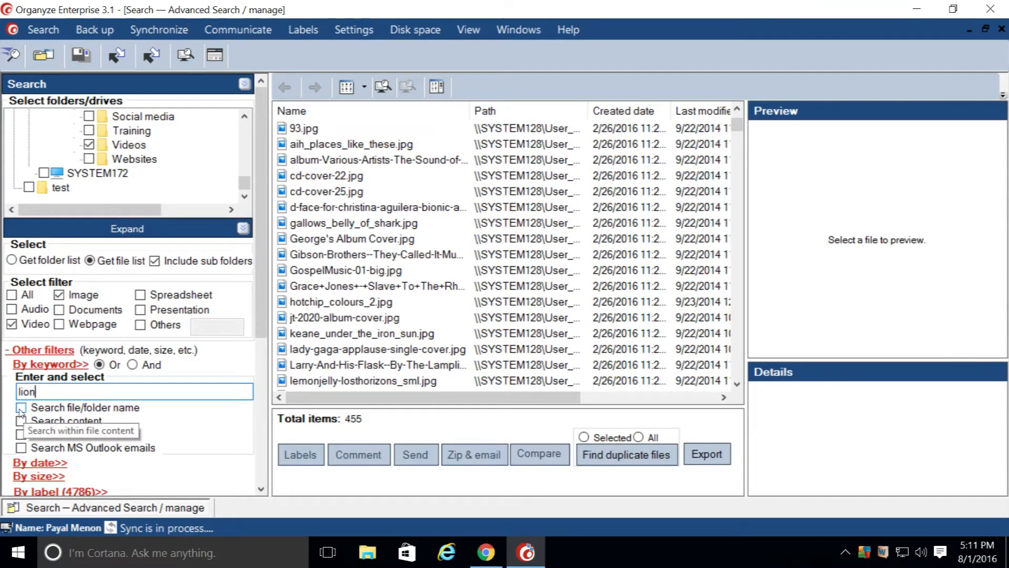
{"action": "left_click", "coordinate": [21, 408]}
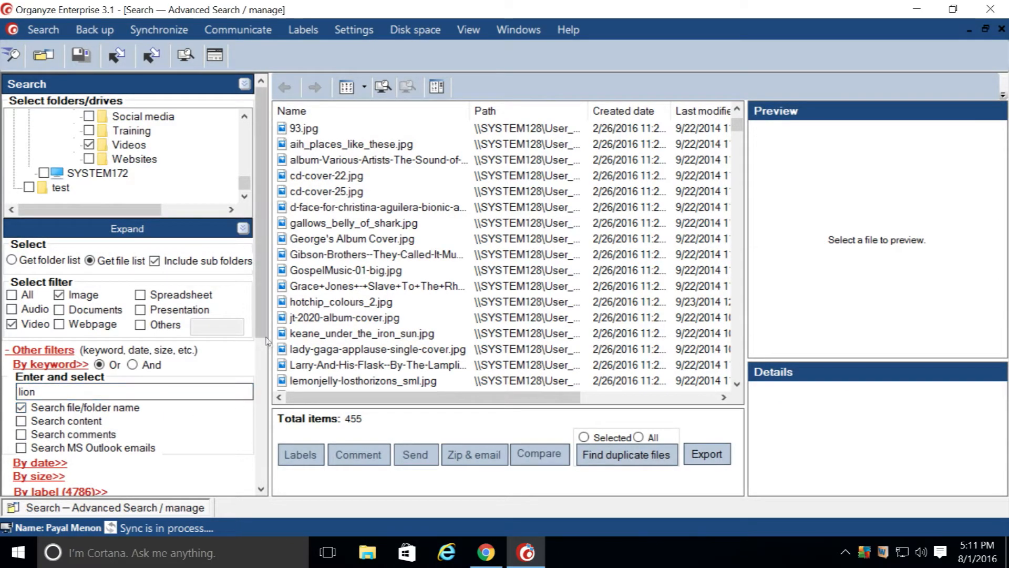
{"action": "left_click_drag", "start_coordinate": [260, 326], "coordinate": [260, 356]}
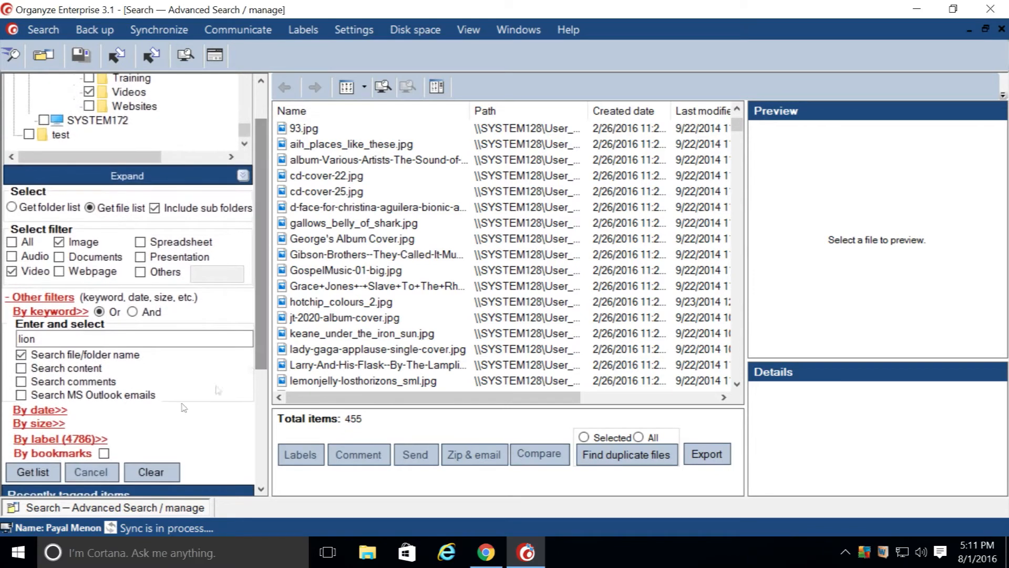
{"action": "left_click", "coordinate": [32, 472]}
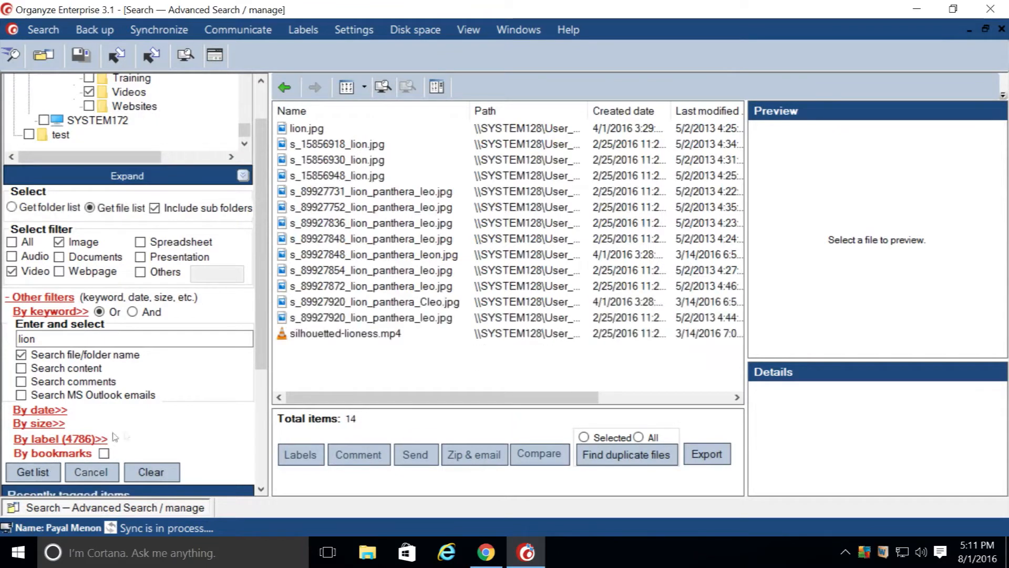
{"action": "left_click", "coordinate": [310, 130]}
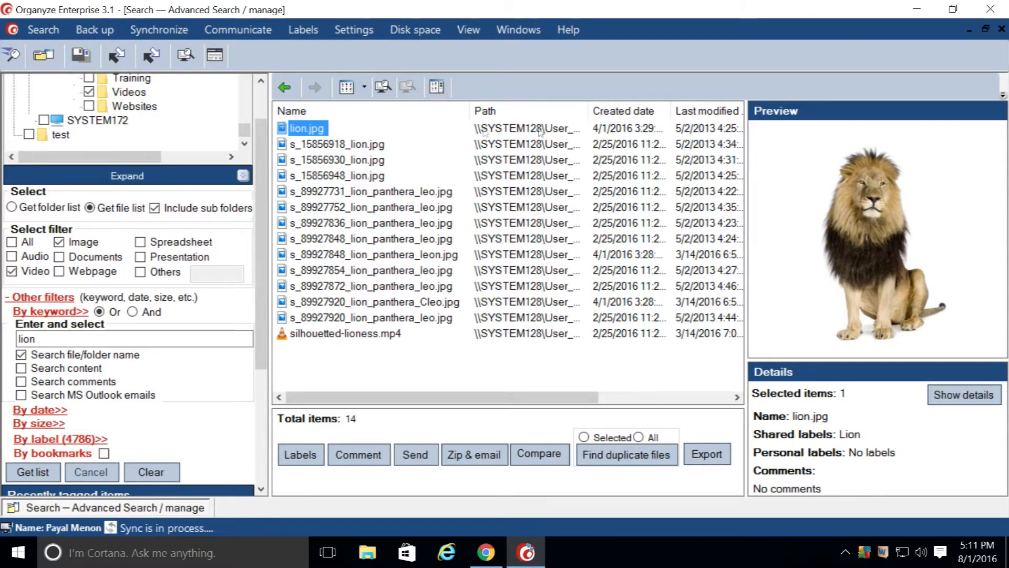
Close the advanced search and minimize the program to reach the label search bar on the desktop
{"action": "left_click", "coordinate": [1001, 30]}
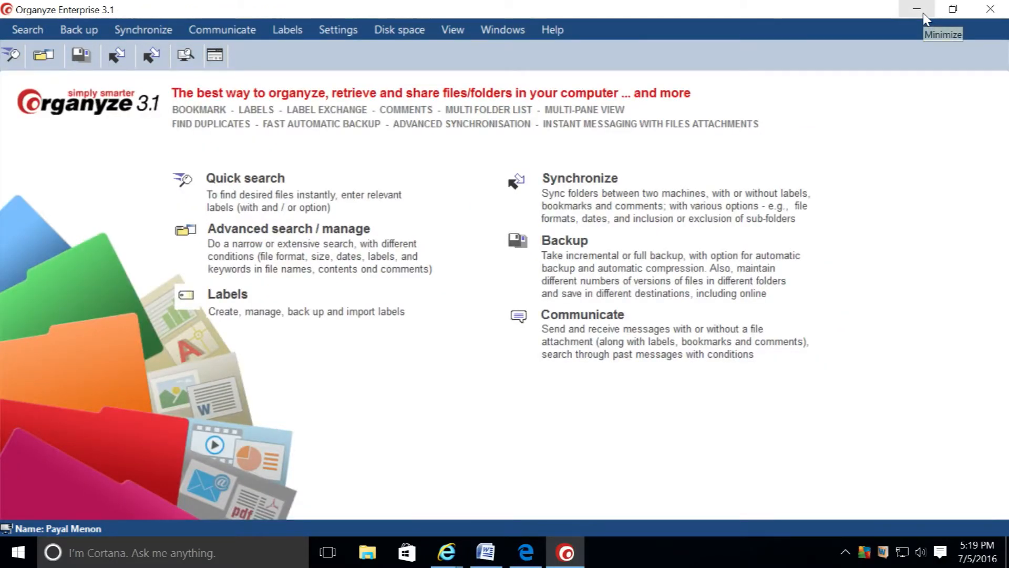
{"action": "left_click", "coordinate": [923, 14]}
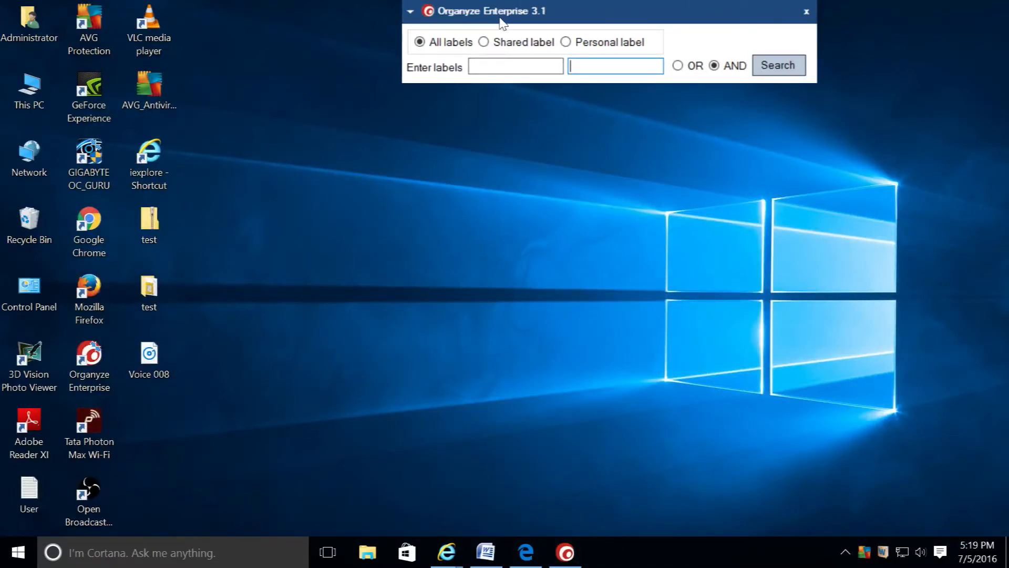
Search all labels for resumes from the desktop label search bar
{"action": "left_click", "coordinate": [517, 66]}
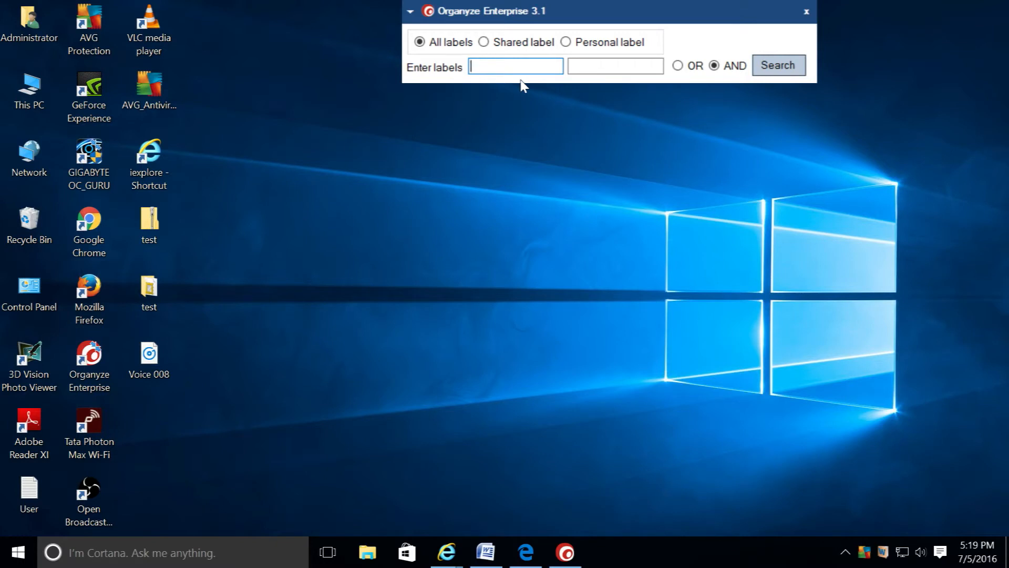
{"action": "type", "text": "res"}
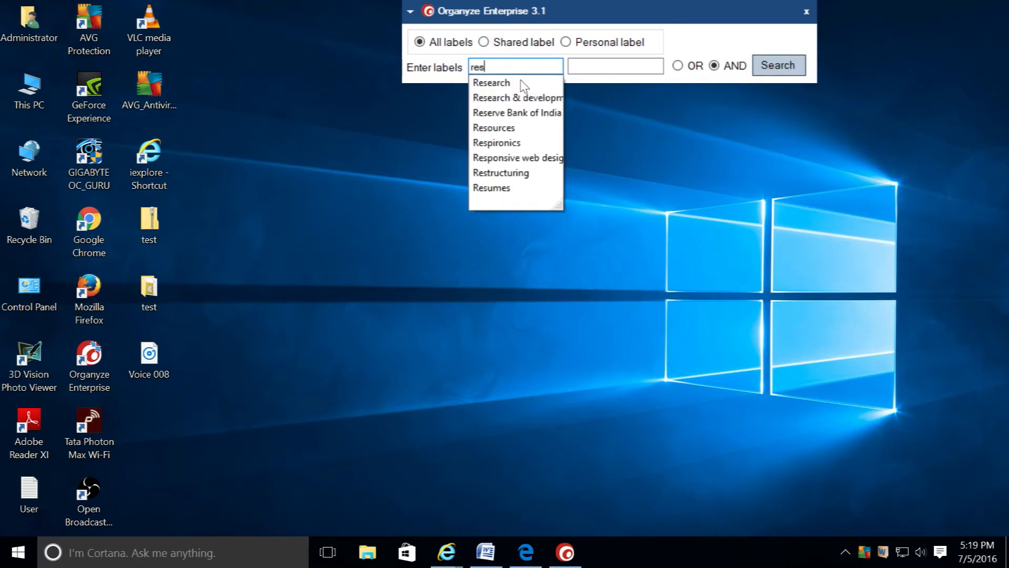
{"action": "type", "text": "umes"}
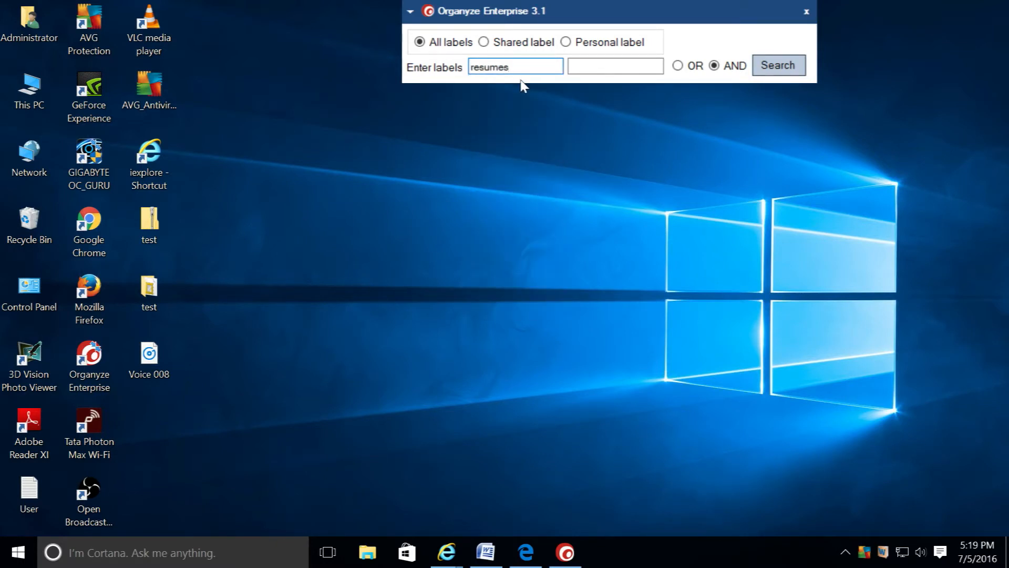
{"action": "key", "text": "Return"}
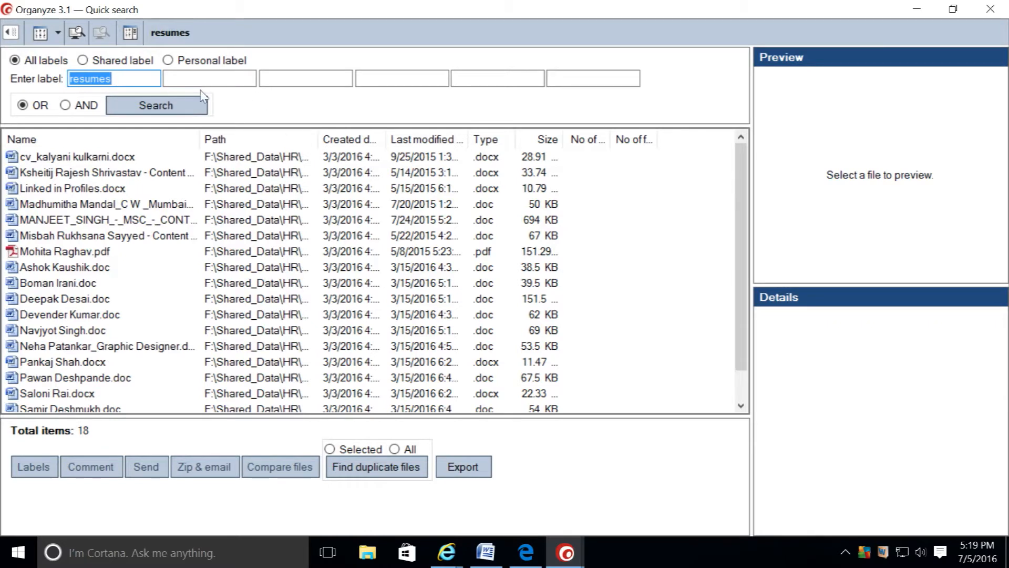
Preview the first .doc résumé below the PDF in the results and enlarge the preview area downward
{"action": "left_click", "coordinate": [79, 268]}
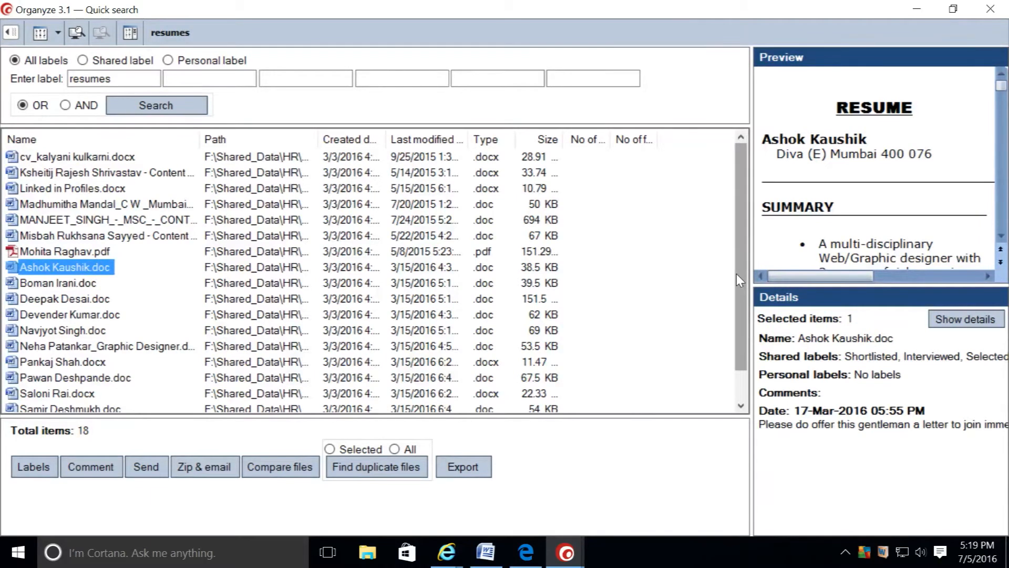
{"action": "left_click_drag", "start_coordinate": [898, 285], "coordinate": [897, 317]}
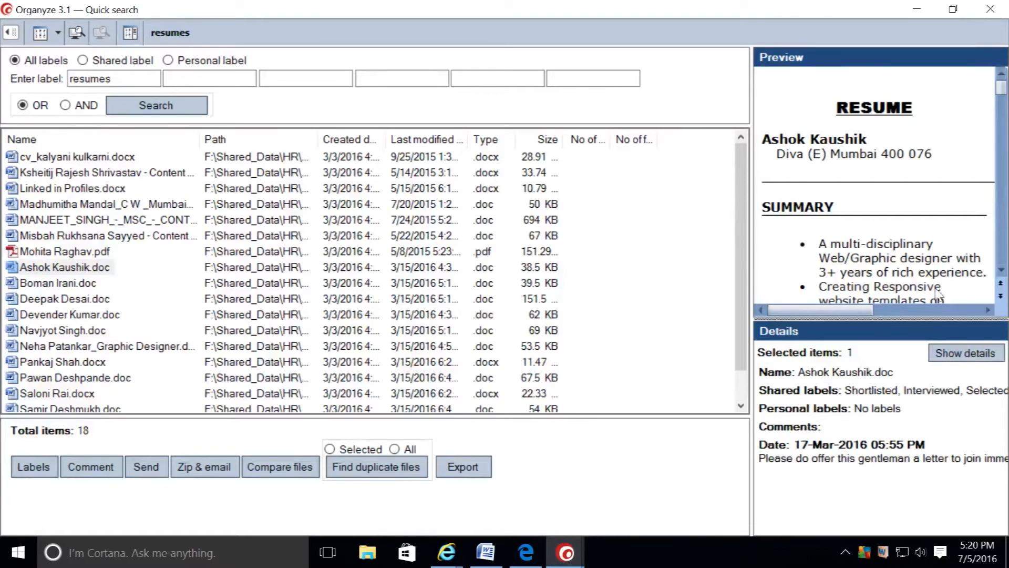
{"action": "left_click_drag", "start_coordinate": [812, 311], "coordinate": [843, 362]}
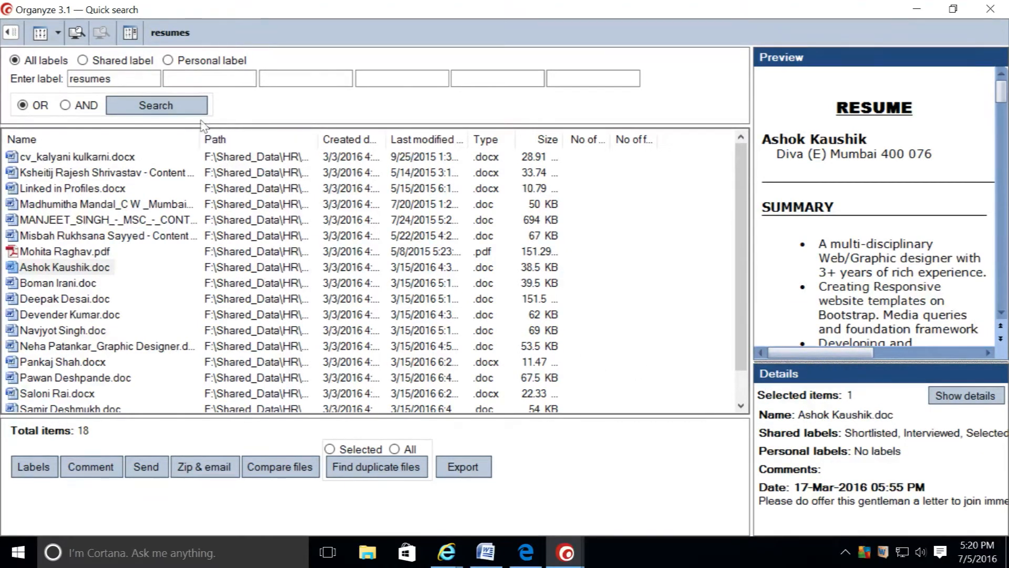
Add the label interviewed next to resumes and search for files that match both labels with the AND condition
{"action": "left_click", "coordinate": [188, 78]}
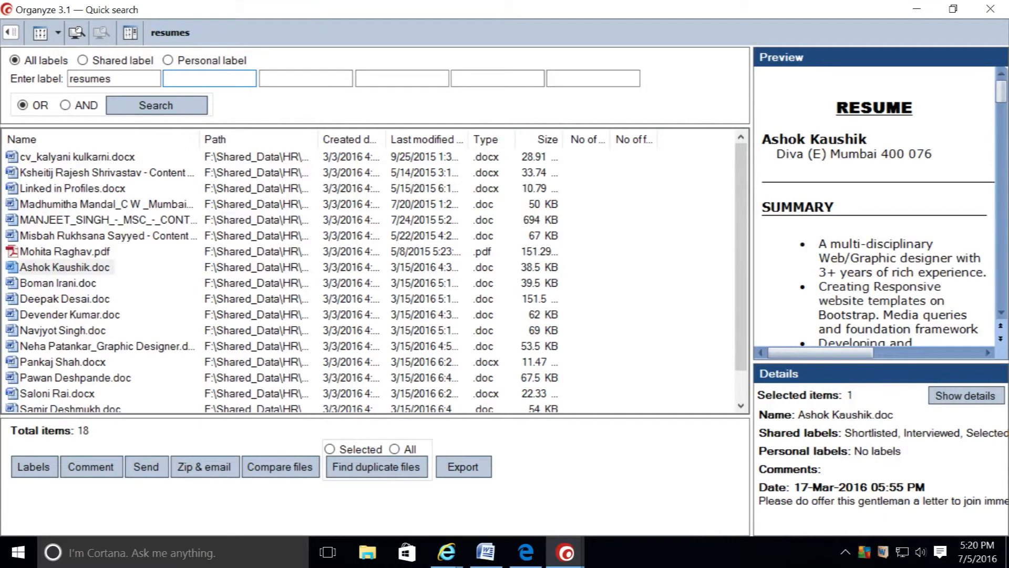
{"action": "type", "text": "i"}
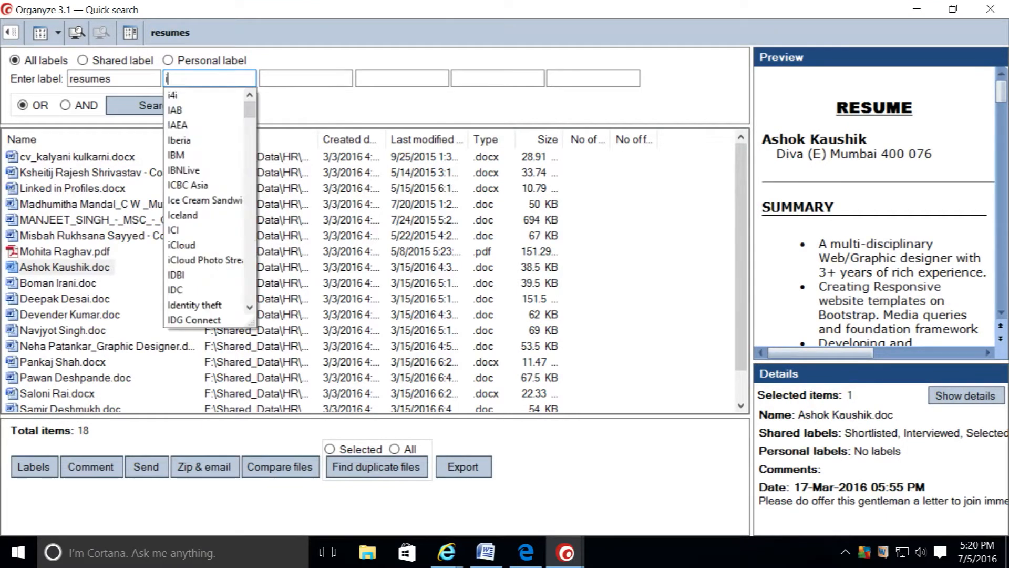
{"action": "type", "text": "nterviewed"}
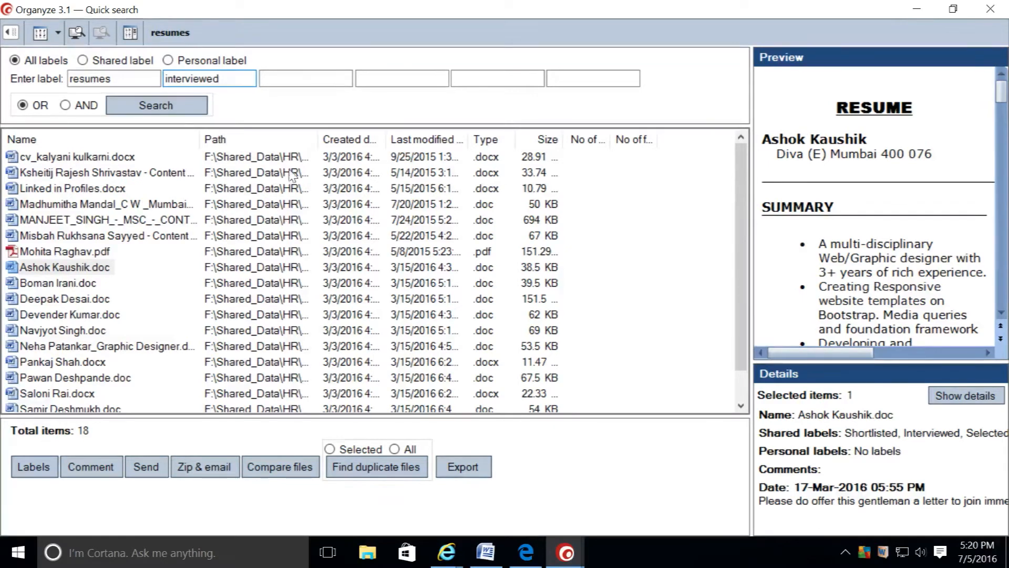
{"action": "left_click", "coordinate": [152, 108]}
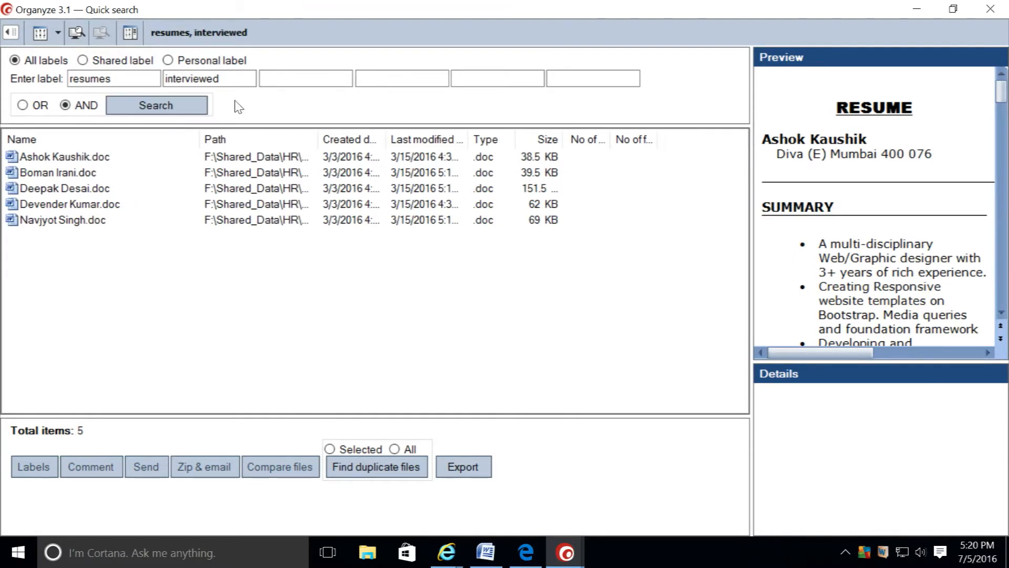
Add shortlisted as a third label and search again with the OR condition
{"action": "left_click", "coordinate": [268, 80]}
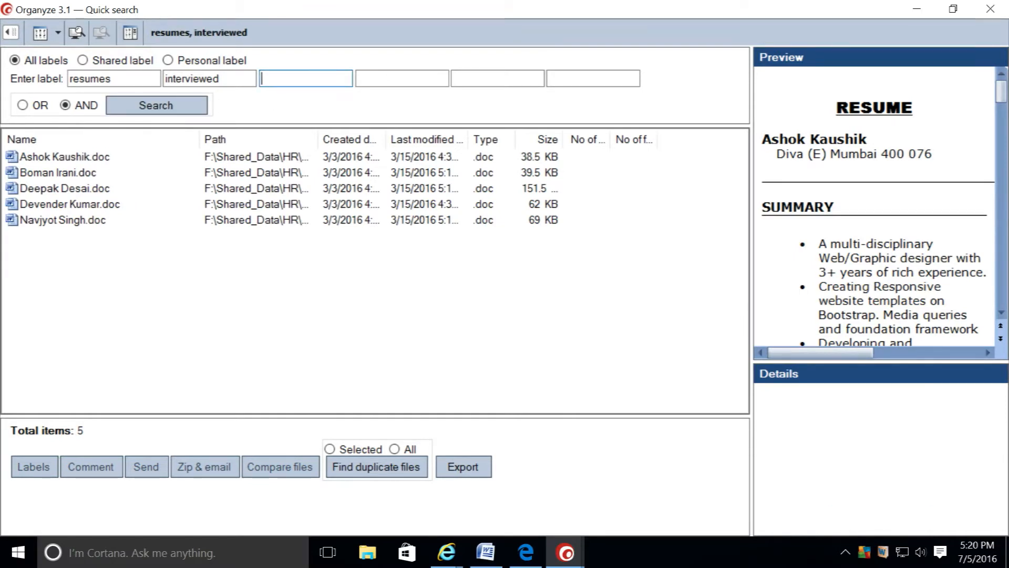
{"action": "type", "text": "short"}
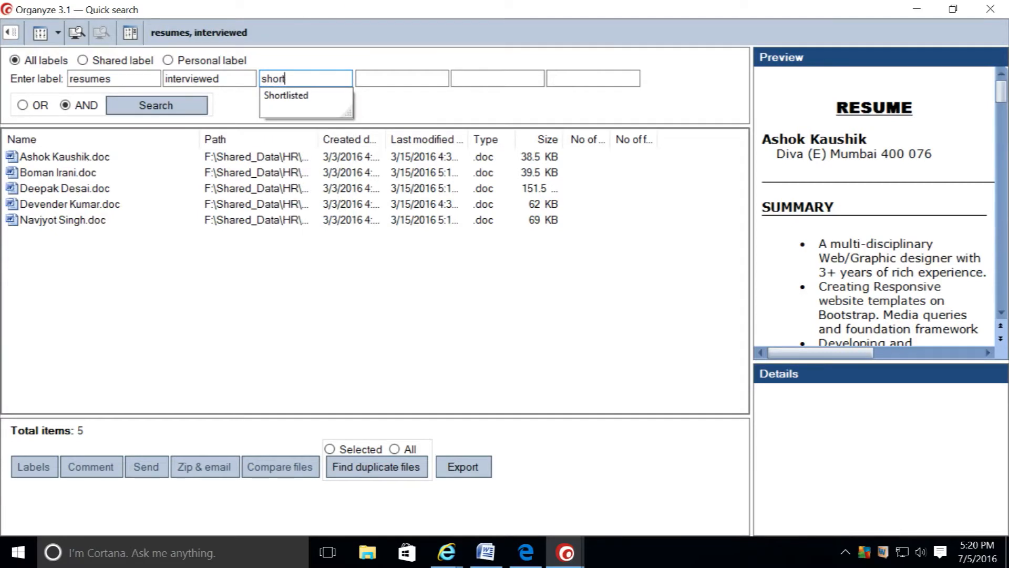
{"action": "type", "text": "listed"}
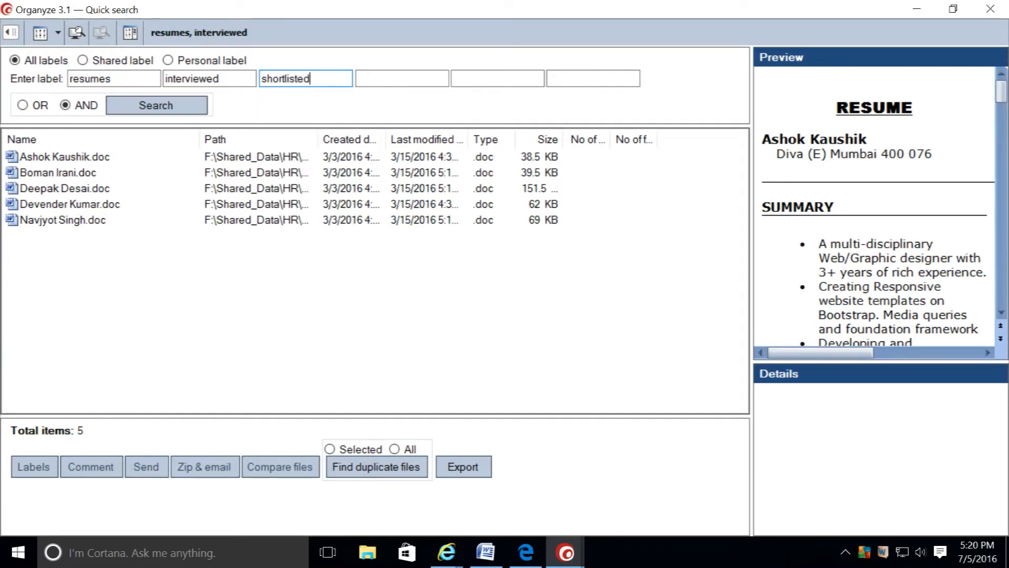
{"action": "left_click", "coordinate": [22, 105]}
{"action": "left_click", "coordinate": [135, 106]}
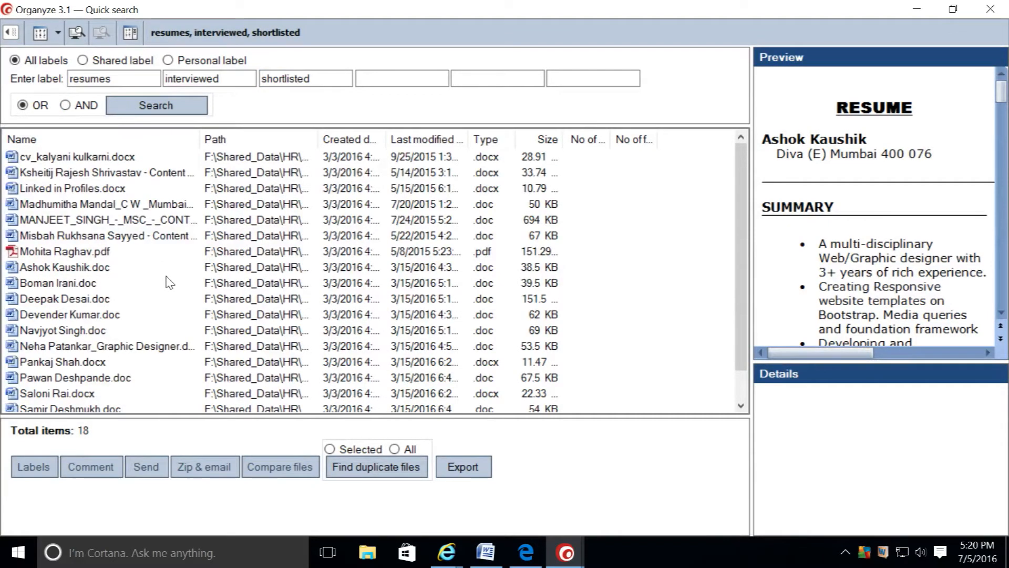
Select the first .doc résumé below the PDF and read its labels and comments in the details
{"action": "left_click", "coordinate": [69, 268]}
{"action": "left_click_drag", "start_coordinate": [854, 450], "coordinate": [908, 450]}
{"action": "left_click_drag", "start_coordinate": [845, 433], "coordinate": [1005, 432]}
{"action": "left_click_drag", "start_coordinate": [759, 500], "coordinate": [1006, 500]}
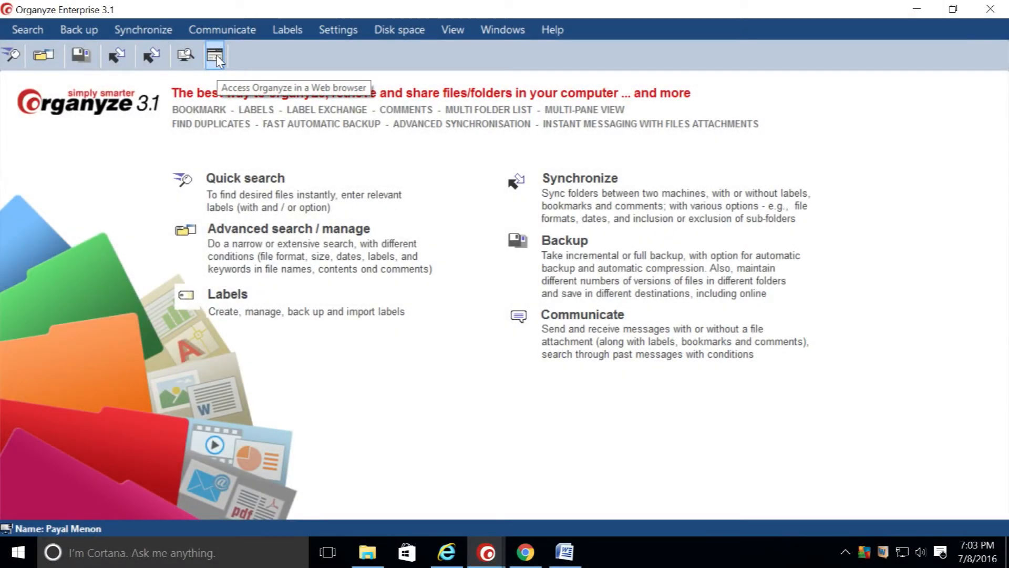
Access Organyze in a web browser, go through the document search periods and set the period to All
{"action": "left_click", "coordinate": [215, 54]}
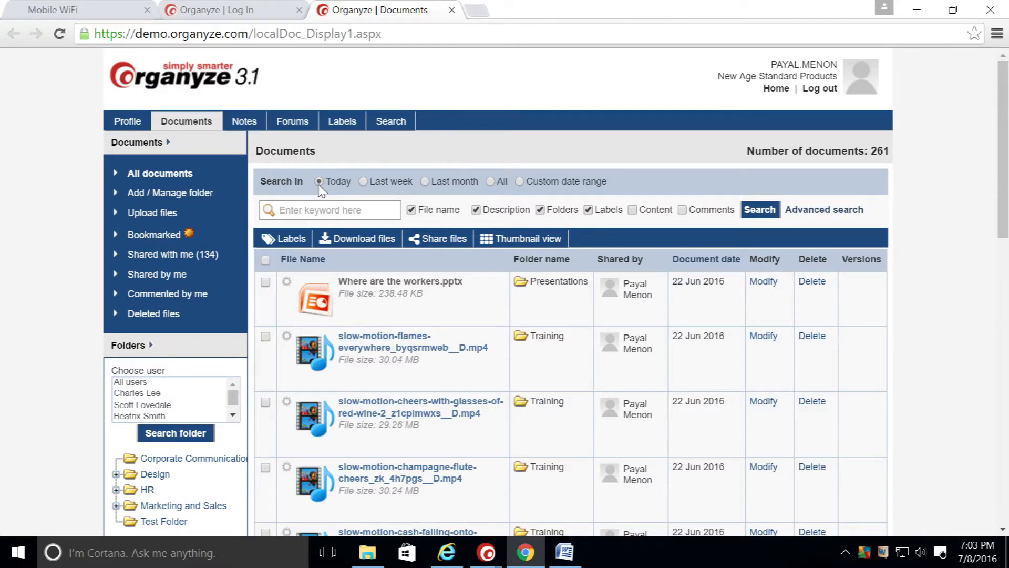
{"action": "left_click", "coordinate": [366, 181]}
{"action": "left_click", "coordinate": [425, 184]}
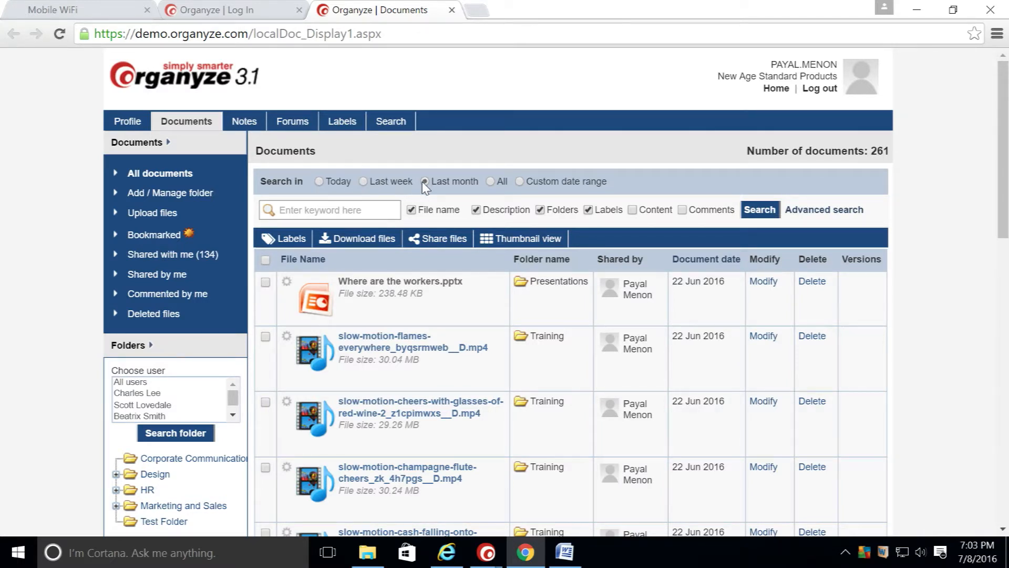
{"action": "left_click", "coordinate": [520, 182]}
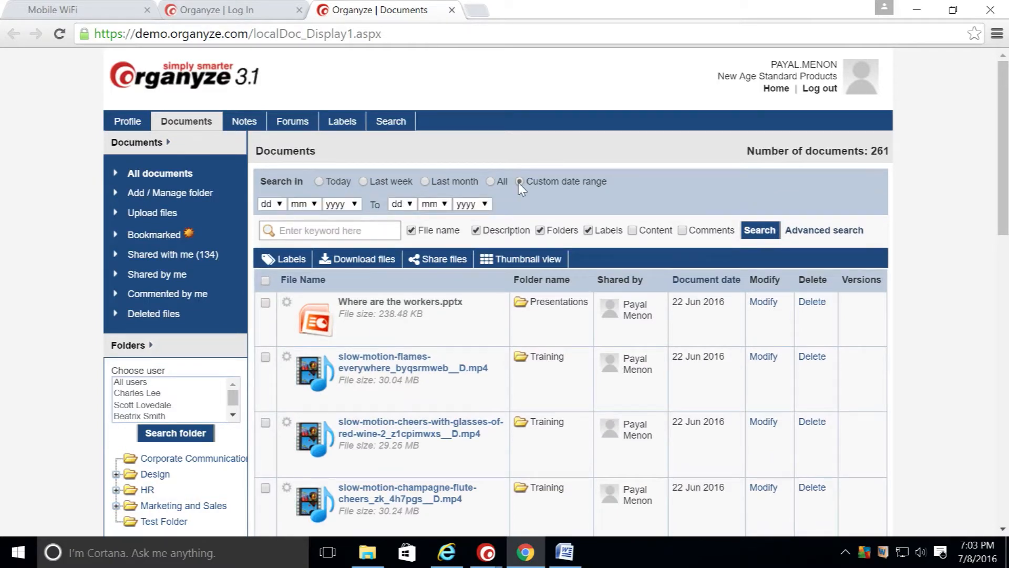
{"action": "left_click", "coordinate": [490, 182]}
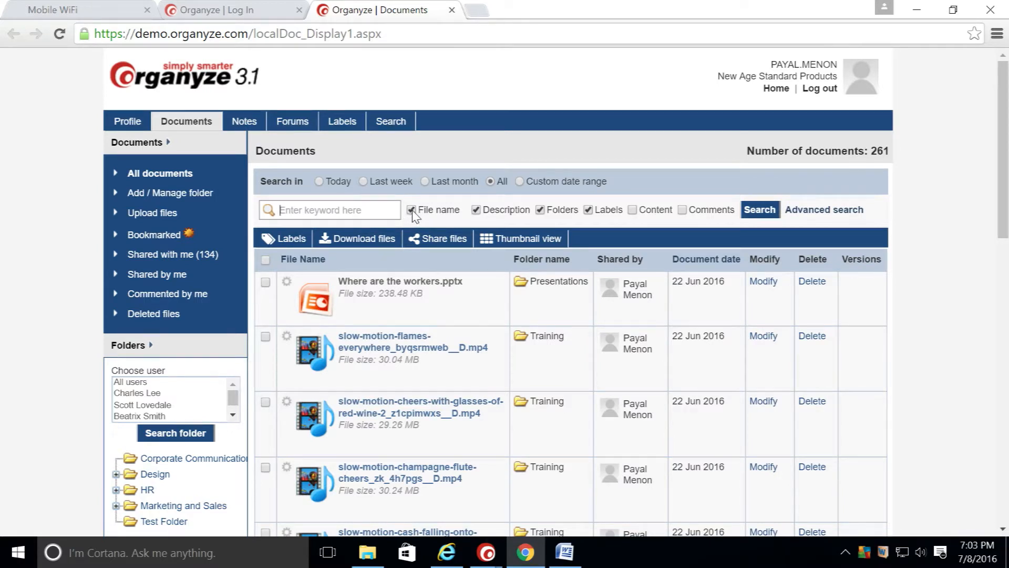
{"action": "left_click", "coordinate": [543, 215]}
{"action": "left_click", "coordinate": [683, 210]}
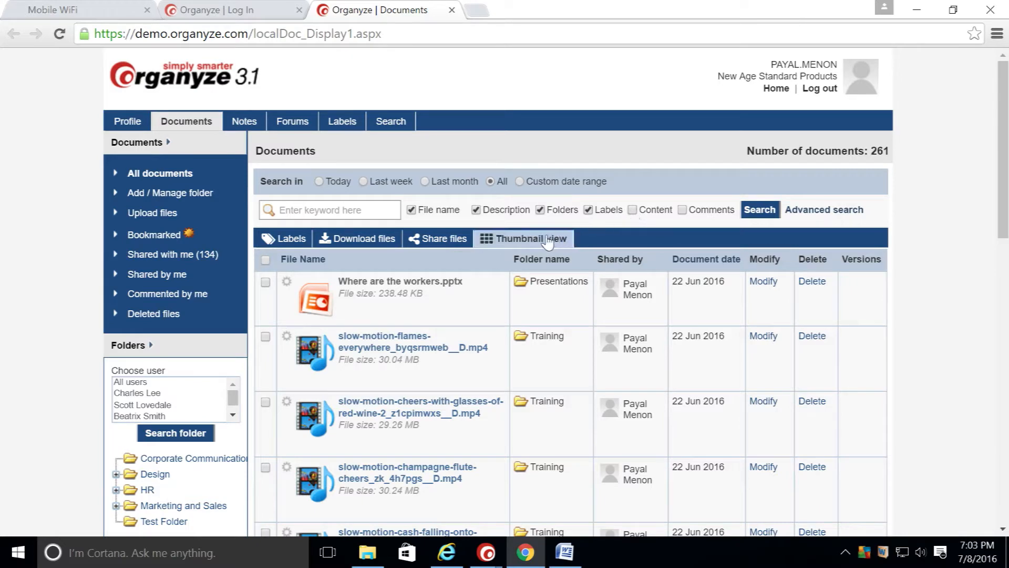
{"action": "left_click", "coordinate": [803, 213]}
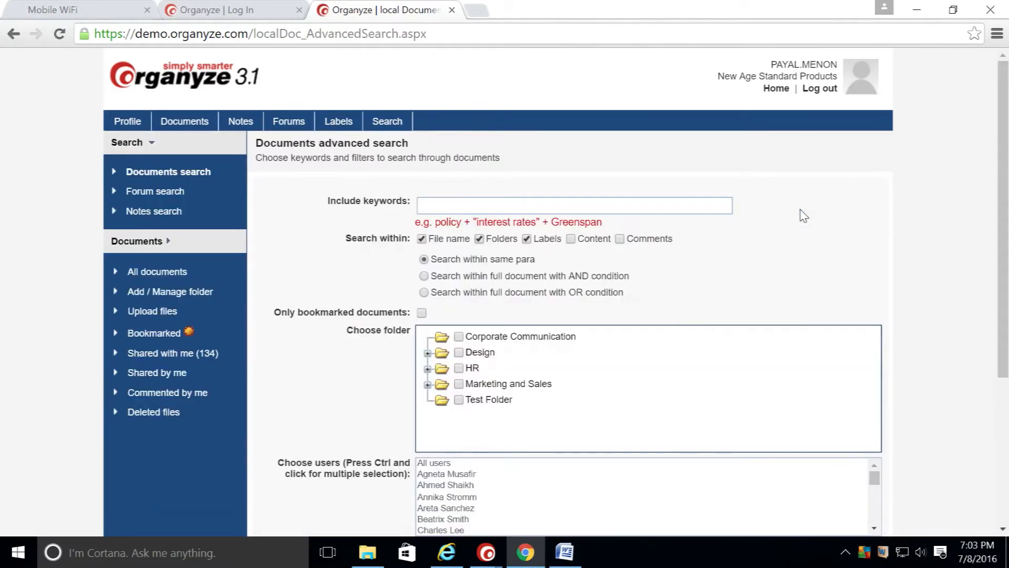
{"action": "left_click", "coordinate": [421, 205]}
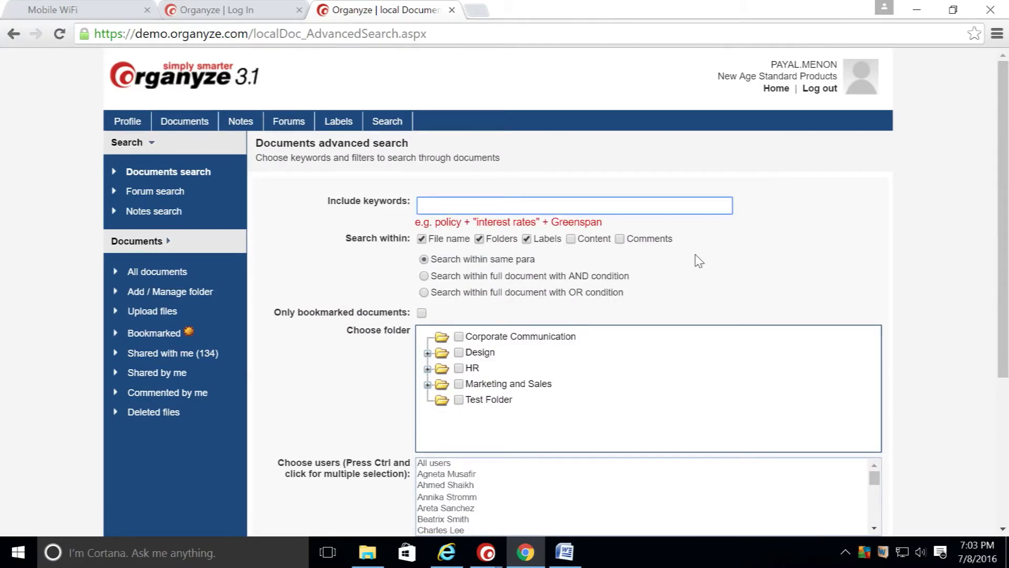
{"action": "scroll", "coordinate": [699, 262], "scroll_direction": "down", "scroll_amount": 4}
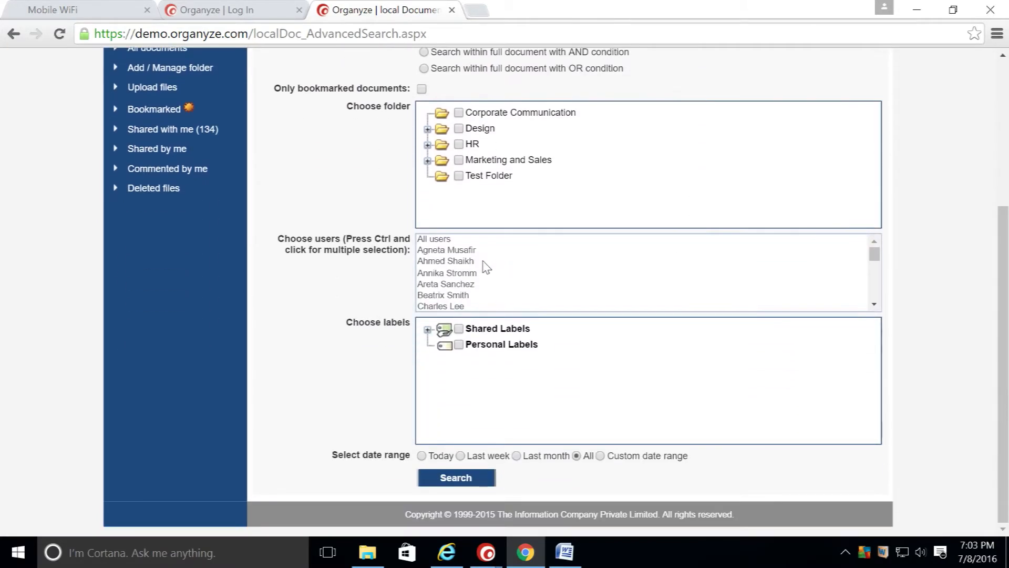
{"action": "left_click", "coordinate": [477, 274]}
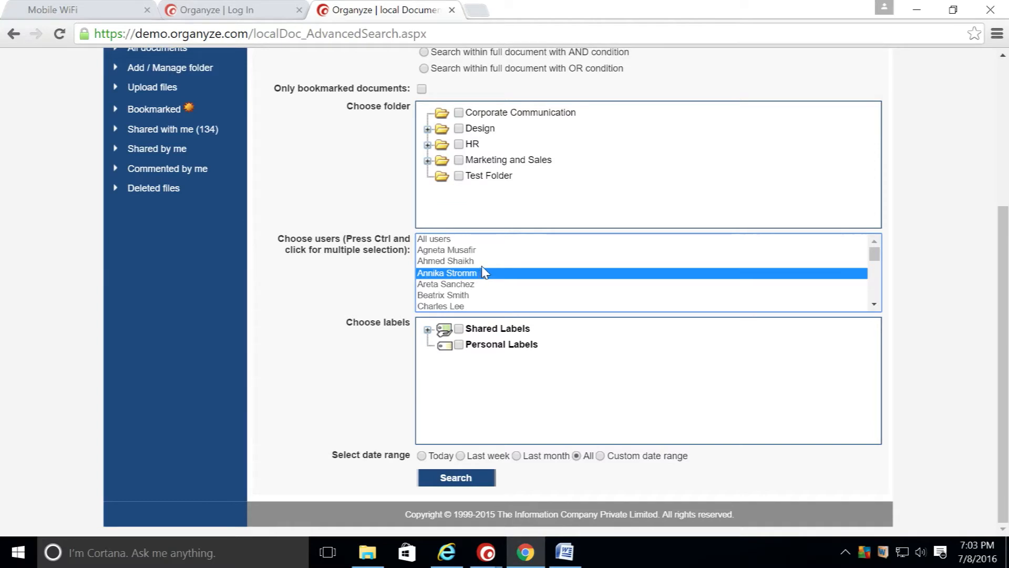
{"action": "left_click", "coordinate": [467, 286], "text": "ctrl"}
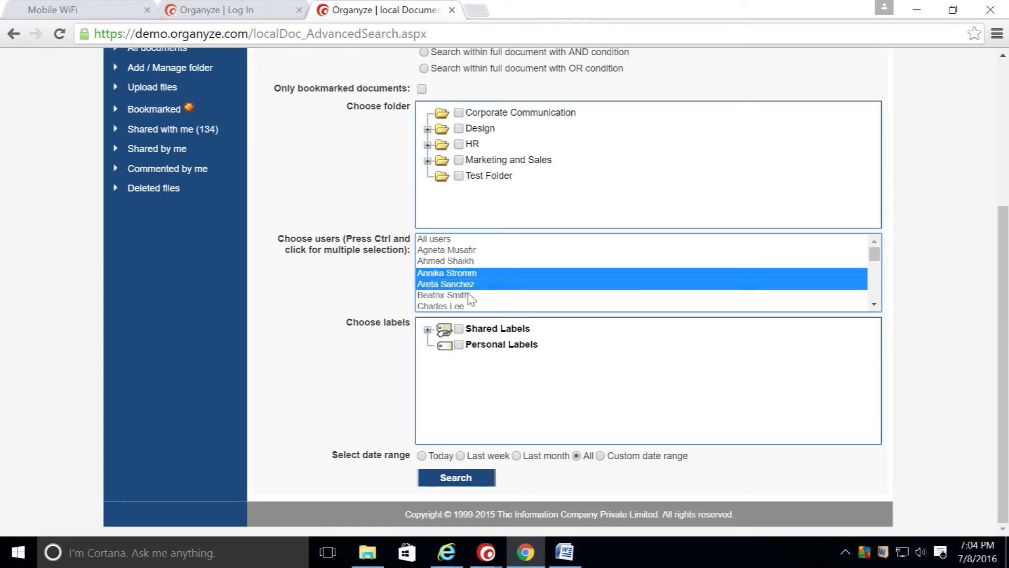
{"action": "left_click", "coordinate": [455, 477]}
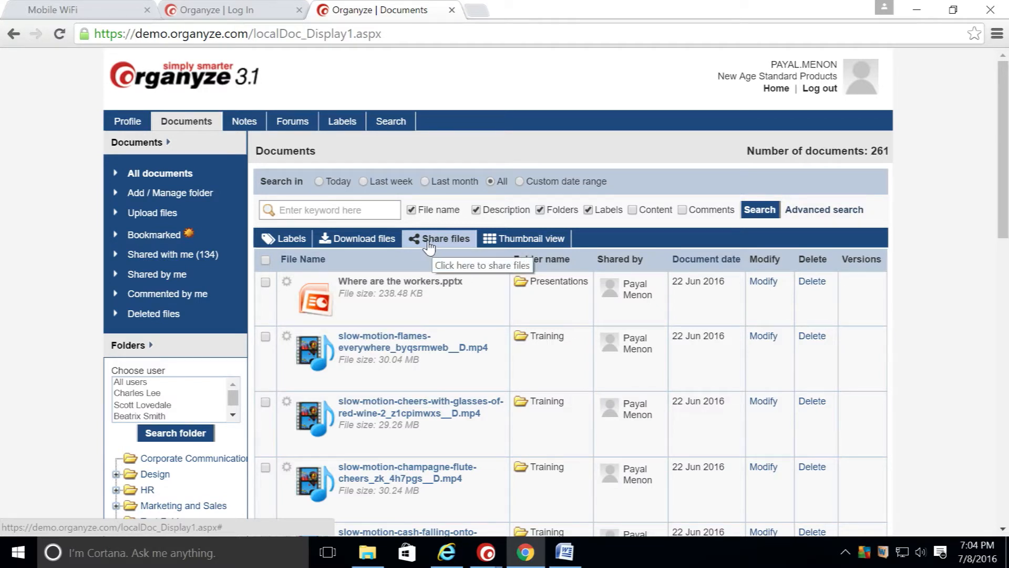
Select Where are the workers.pptx and slow-motion-flames-everywhere_byqsrmweb__D.mp4 in the documents list
{"action": "left_click", "coordinate": [266, 283]}
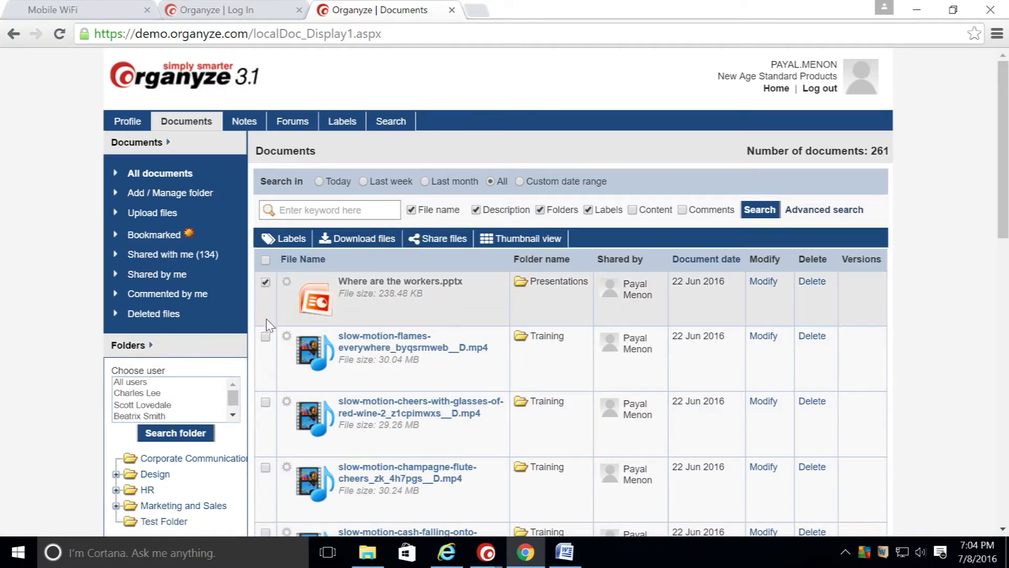
{"action": "left_click", "coordinate": [265, 337]}
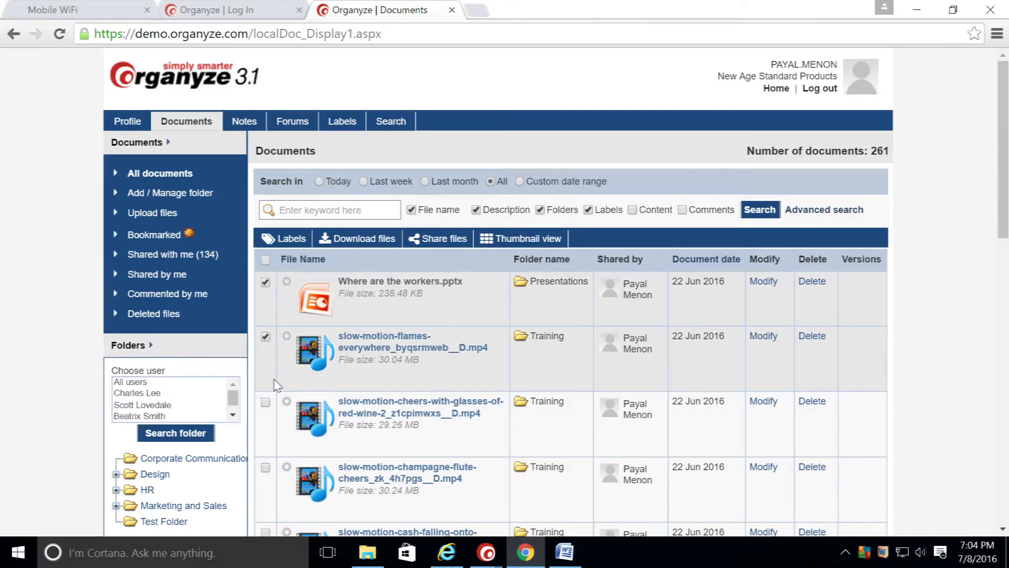
{"action": "scroll", "coordinate": [276, 389], "scroll_direction": "down", "scroll_amount": 5}
{"action": "scroll", "coordinate": [273, 390], "scroll_direction": "up", "scroll_amount": 2}
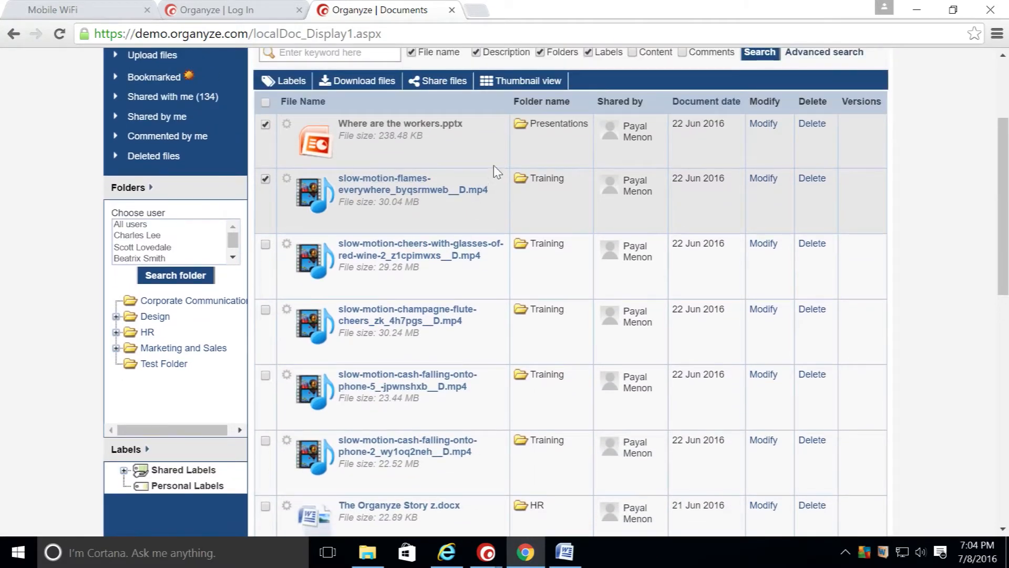
{"action": "scroll", "coordinate": [492, 159], "scroll_direction": "up", "scroll_amount": 3}
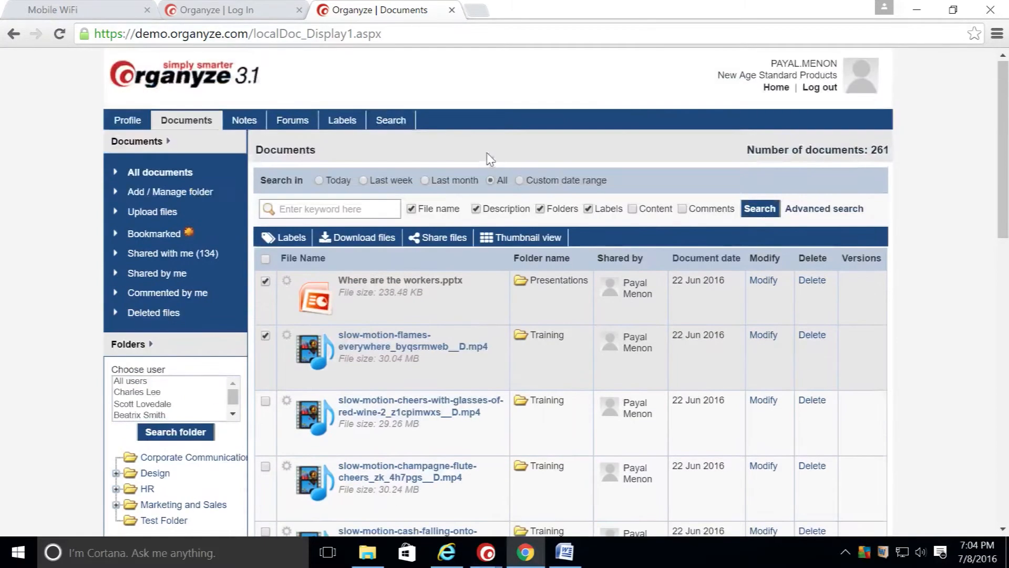
Generate a share link for the selected files that expires after 1 Week, and highlight the generated link text
{"action": "left_click", "coordinate": [445, 238]}
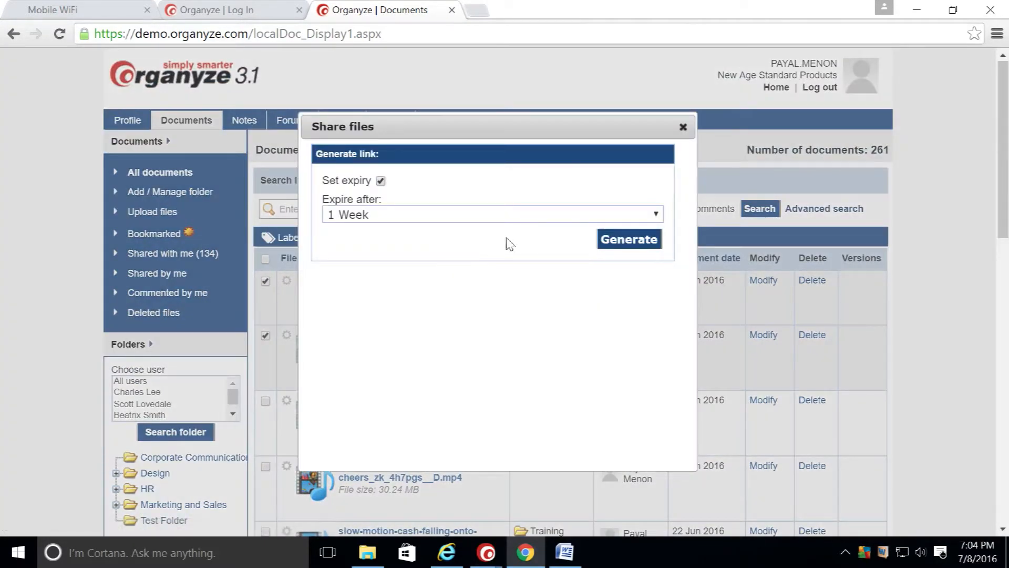
{"action": "left_click", "coordinate": [656, 214]}
{"action": "left_click", "coordinate": [657, 216]}
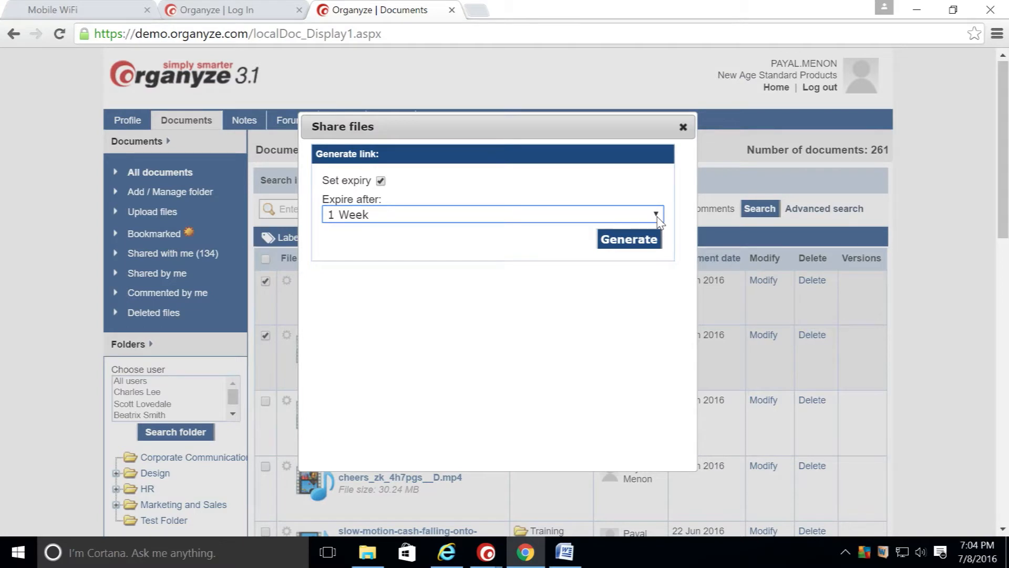
{"action": "left_click", "coordinate": [637, 244]}
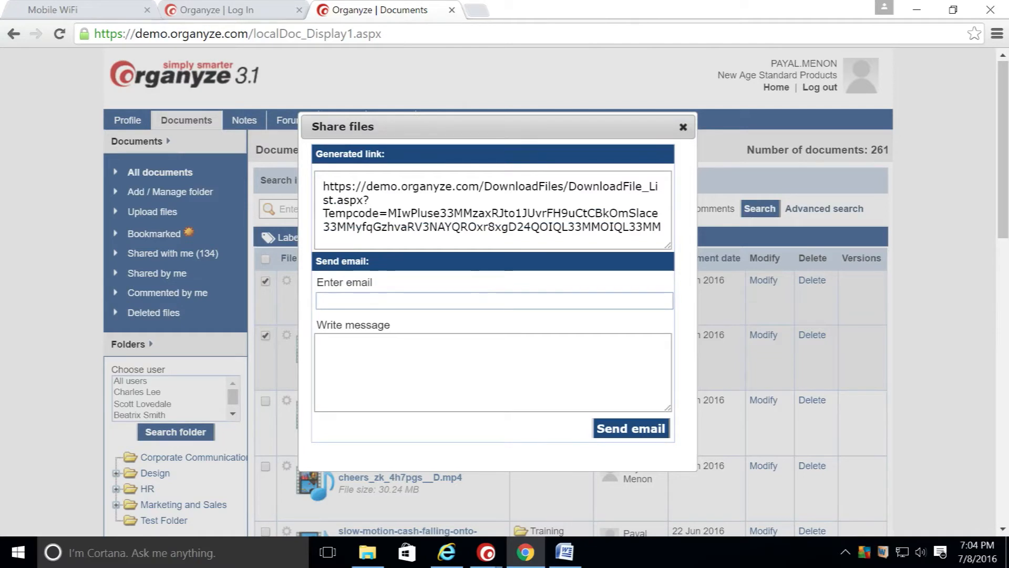
{"action": "left_click_drag", "start_coordinate": [661, 227], "coordinate": [329, 186]}
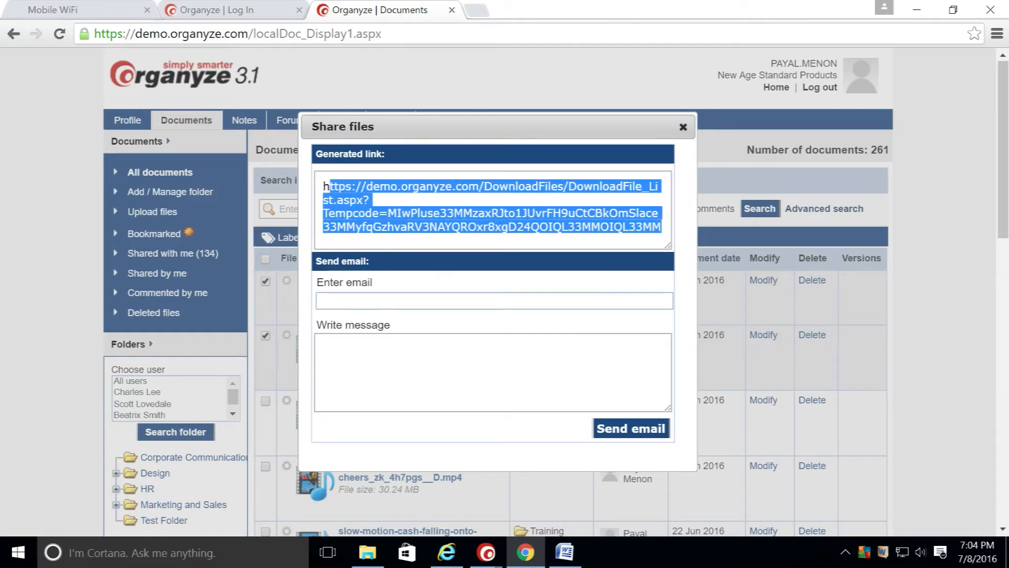
Copy the generated share link and make the email and message fields of the Send email form active in turn
{"action": "right_click", "coordinate": [332, 187]}
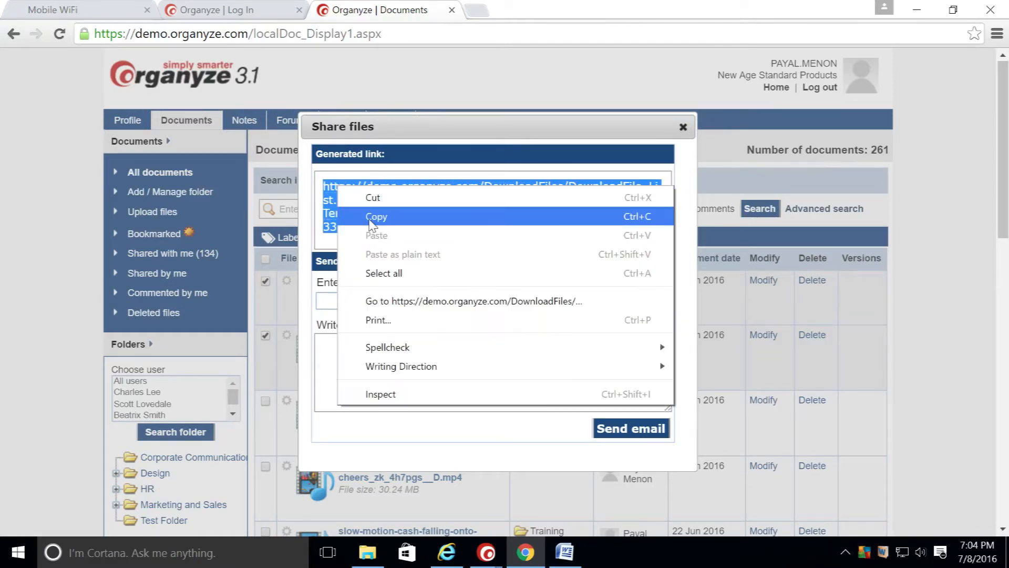
{"action": "left_click", "coordinate": [372, 221]}
{"action": "left_click", "coordinate": [370, 301]}
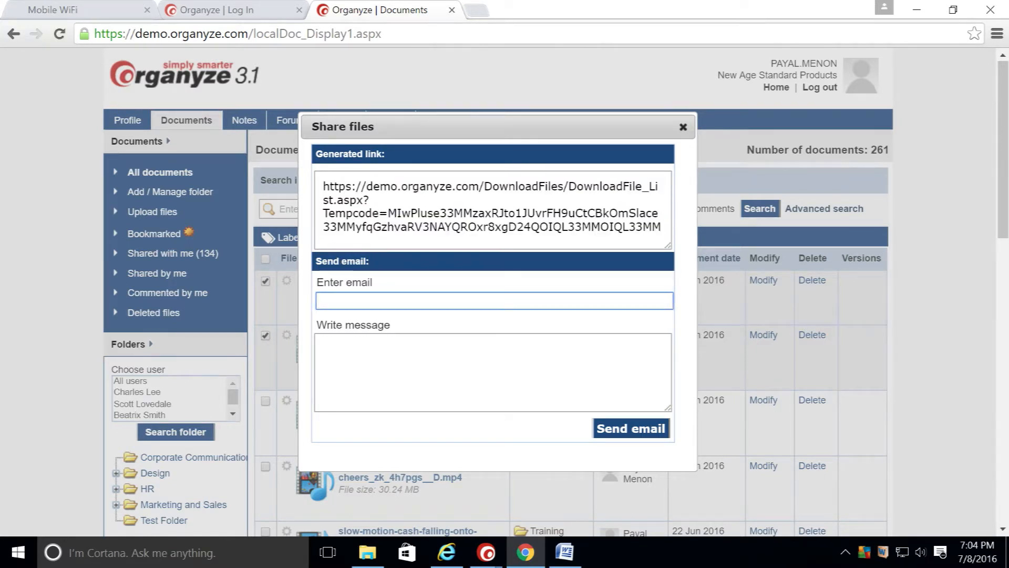
{"action": "left_click", "coordinate": [323, 348]}
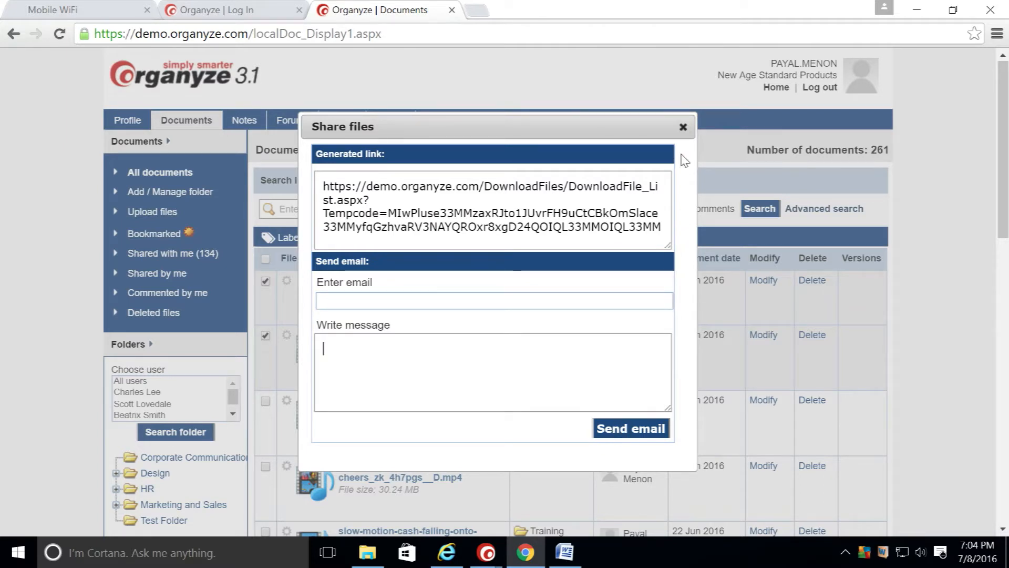
Open the copied share link in a new browser tab
{"action": "left_click", "coordinate": [479, 11]}
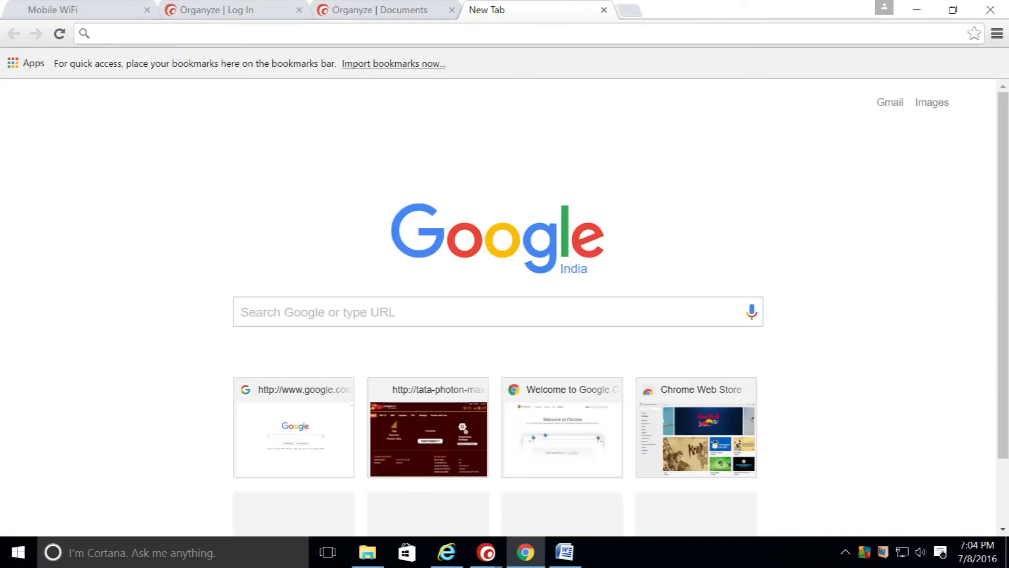
{"action": "right_click", "coordinate": [456, 32]}
{"action": "left_click", "coordinate": [497, 131]}
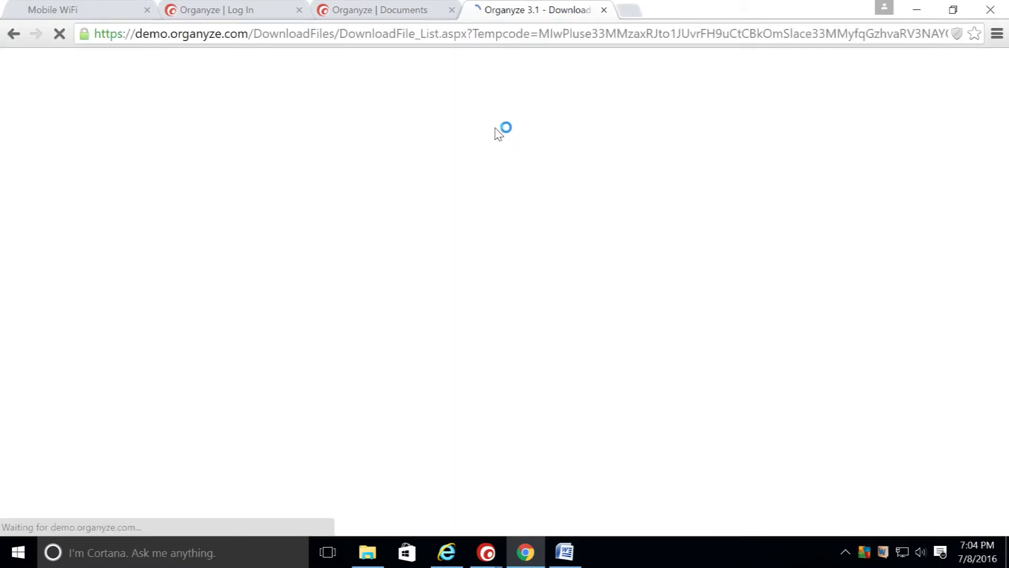
Close the shared link's tab and the Share files dialog, and reload the documents list
{"action": "left_click", "coordinate": [604, 10]}
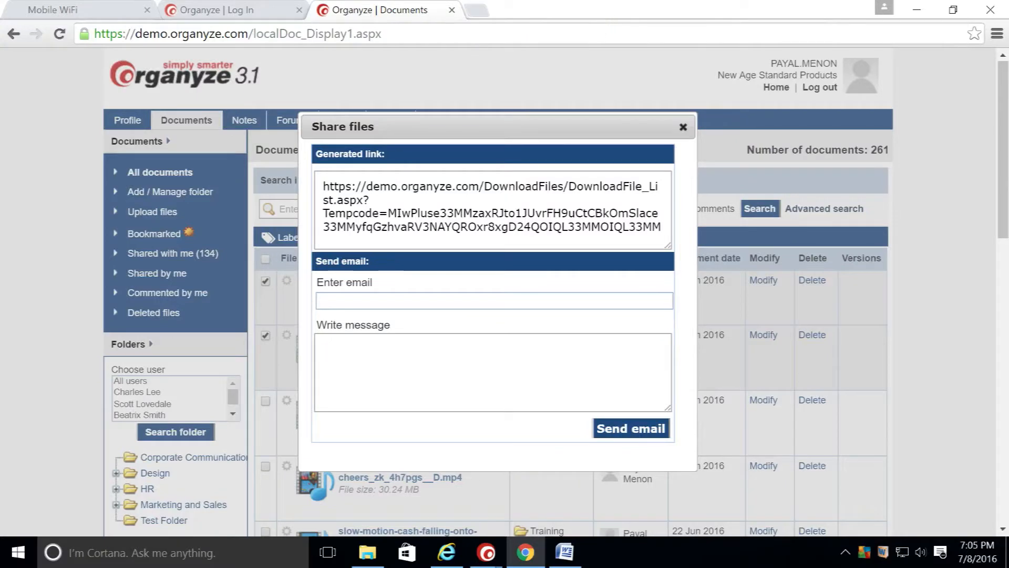
{"action": "left_click", "coordinate": [683, 126]}
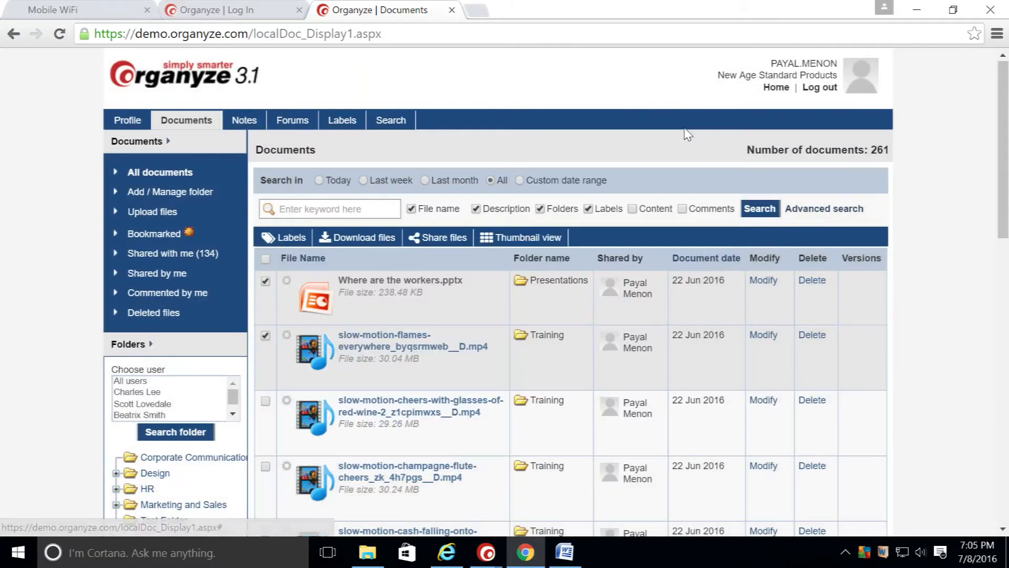
{"action": "left_click", "coordinate": [187, 125]}
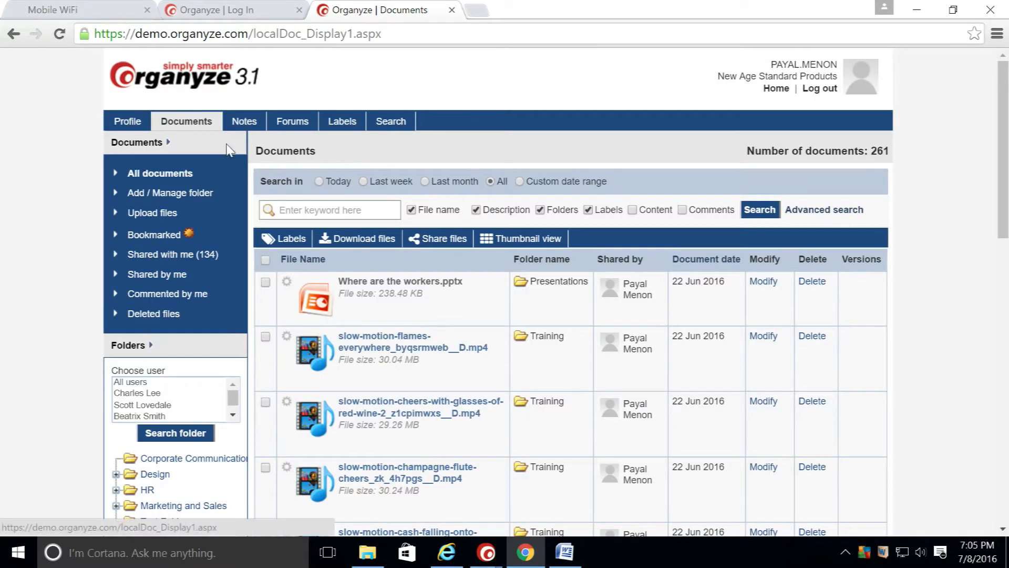
Start a new note in the Notes section and make its Subject field active
{"action": "left_click", "coordinate": [245, 125]}
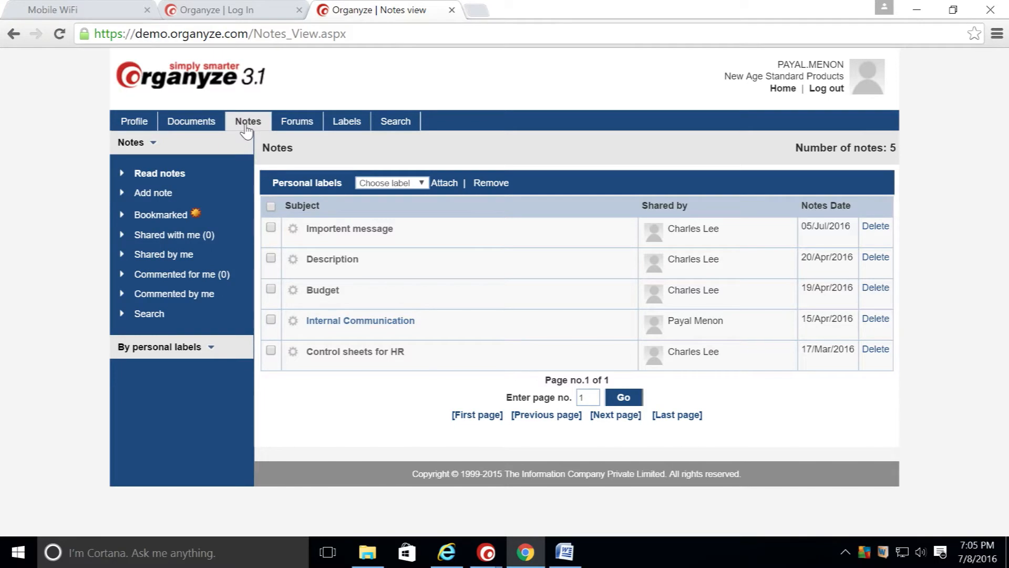
{"action": "left_click", "coordinate": [169, 198]}
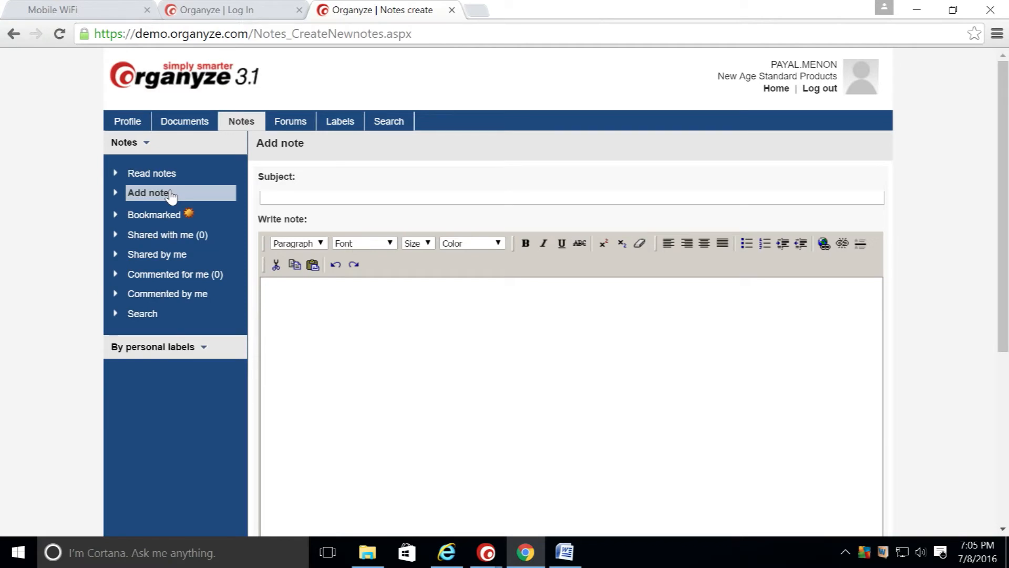
{"action": "left_click", "coordinate": [283, 198]}
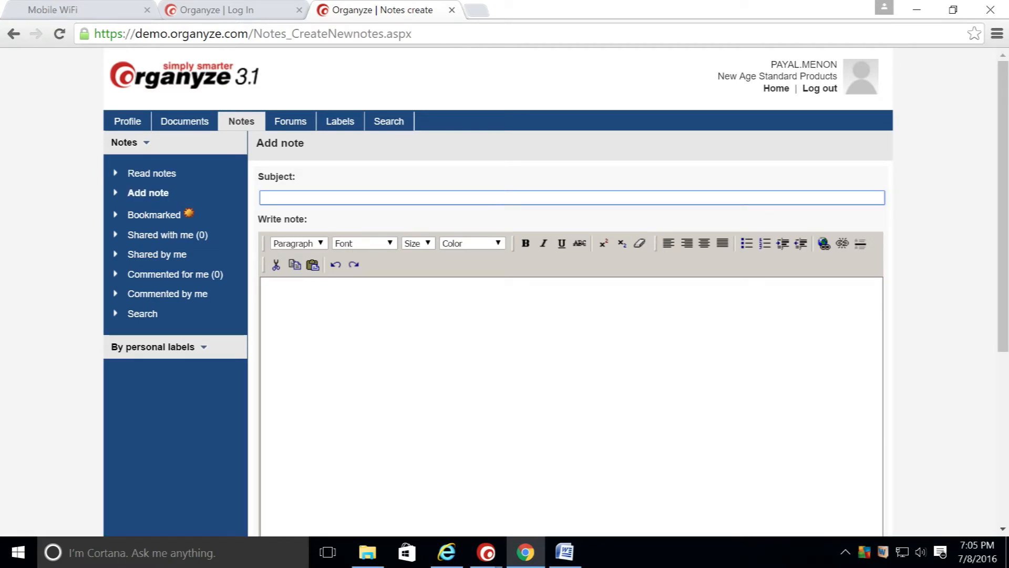
Attach Where are the workers.pptx from the local documents to the new note
{"action": "scroll", "coordinate": [555, 292], "scroll_direction": "down", "scroll_amount": 3}
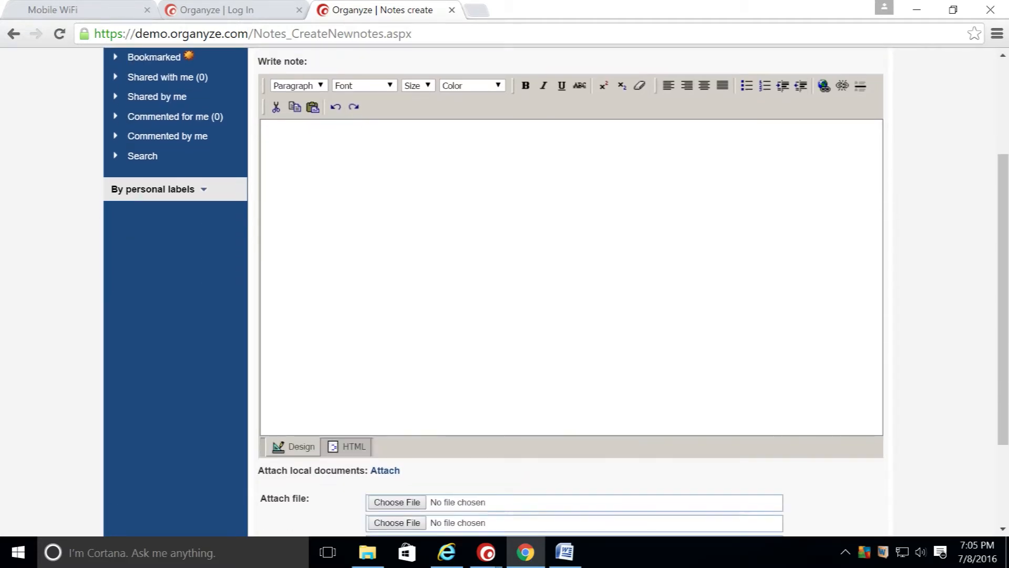
{"action": "left_click", "coordinate": [385, 470]}
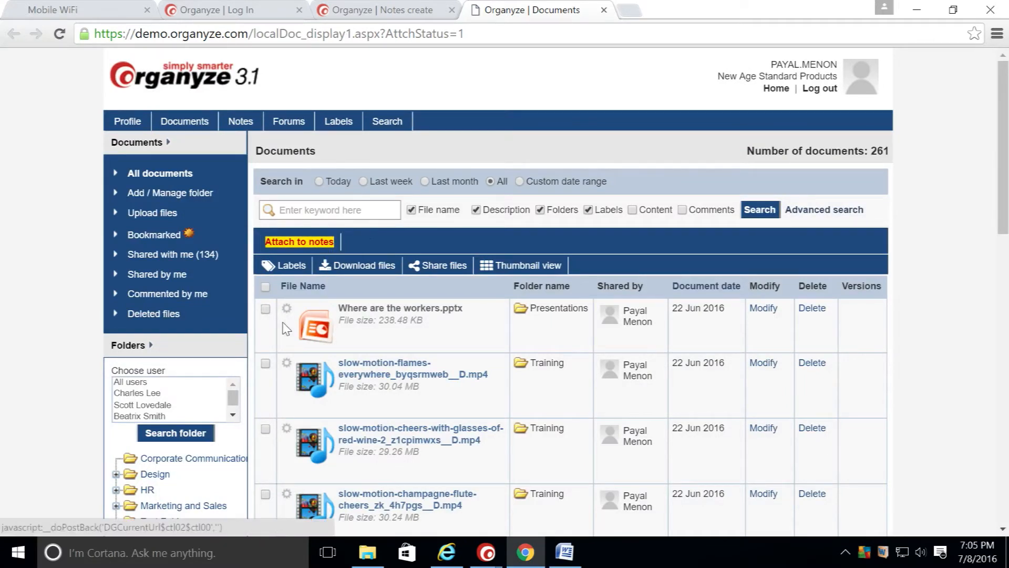
{"action": "left_click", "coordinate": [265, 308]}
{"action": "left_click", "coordinate": [300, 243]}
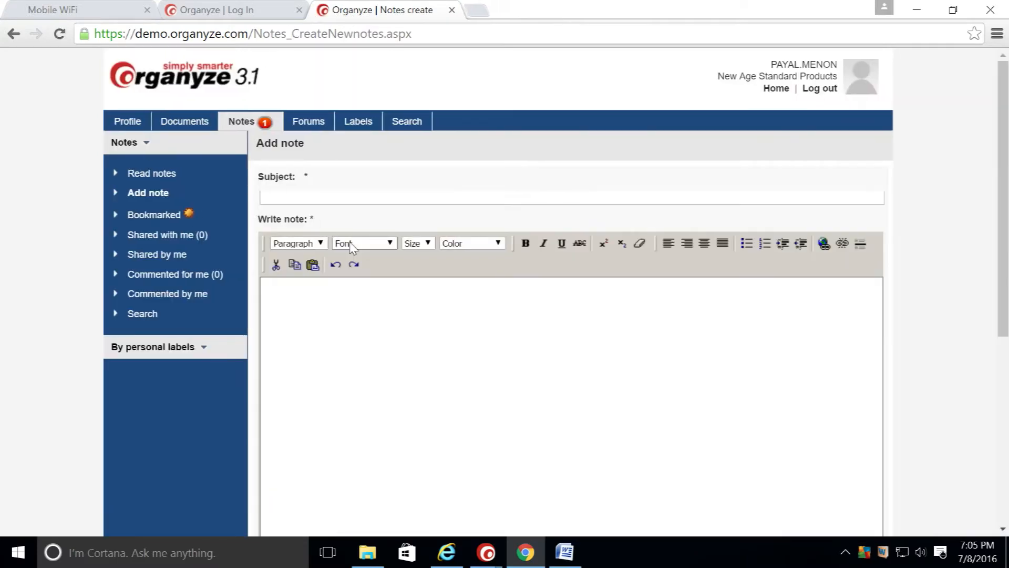
Set the note to be shared with Selected users and add the last contact starting with G from All contacts
{"action": "scroll", "coordinate": [349, 250], "scroll_direction": "down", "scroll_amount": 1}
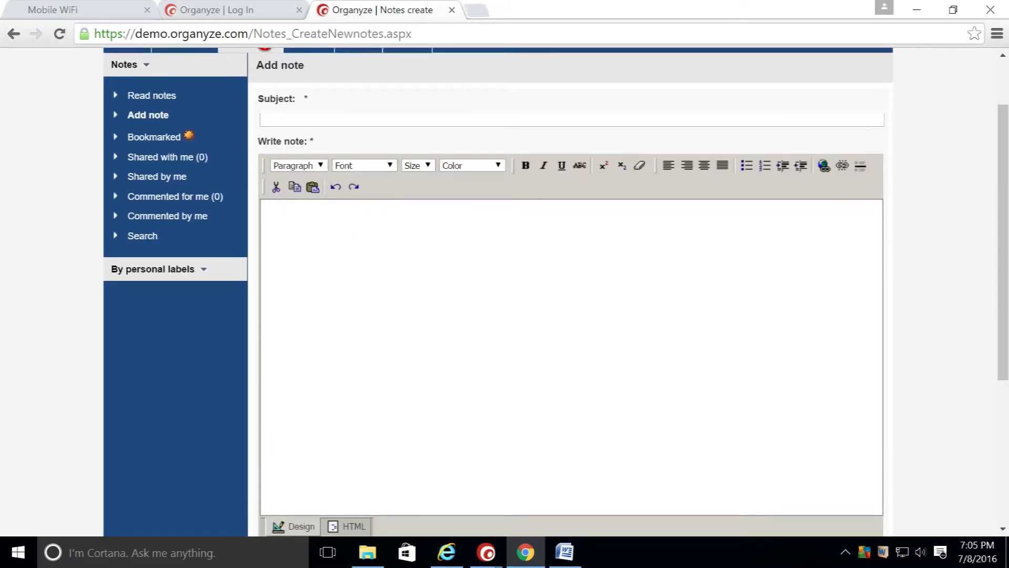
{"action": "scroll", "coordinate": [352, 245], "scroll_direction": "up", "scroll_amount": 2}
{"action": "scroll", "coordinate": [351, 244], "scroll_direction": "down", "scroll_amount": 6}
{"action": "scroll", "coordinate": [351, 245], "scroll_direction": "down", "scroll_amount": 1}
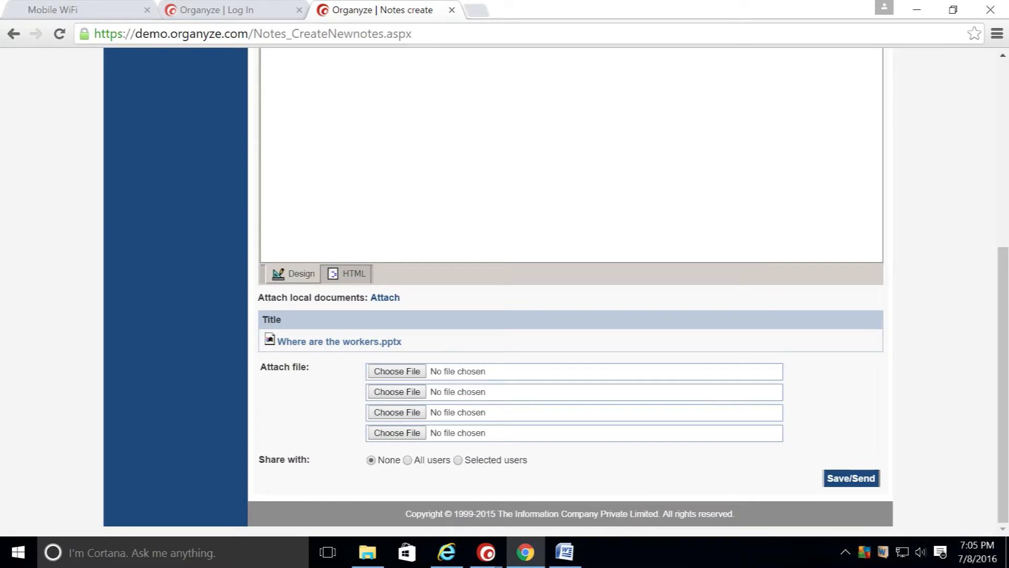
{"action": "left_click", "coordinate": [457, 460]}
{"action": "scroll", "coordinate": [531, 452], "scroll_direction": "down", "scroll_amount": 3}
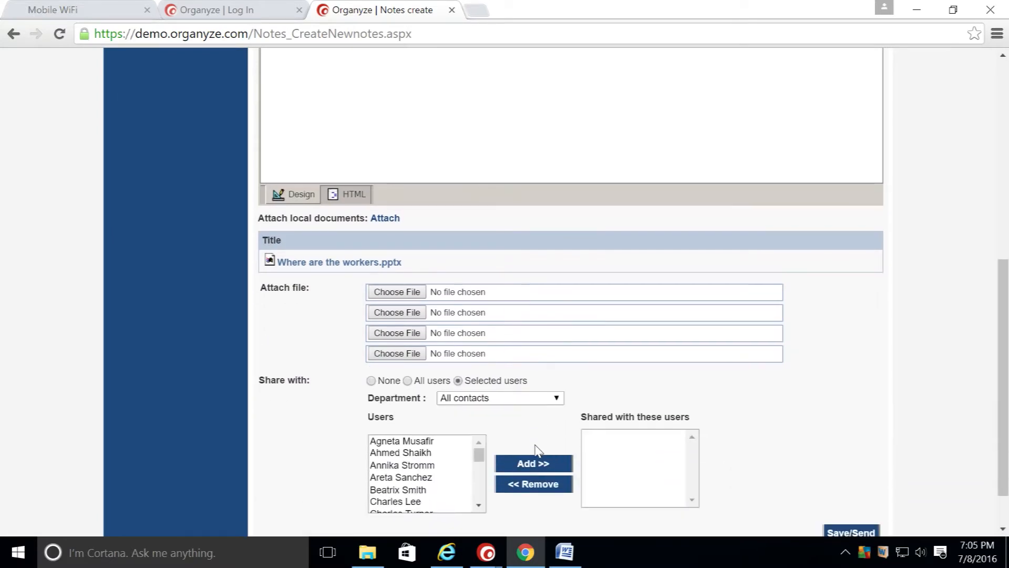
{"action": "scroll", "coordinate": [441, 416], "scroll_direction": "down", "scroll_amount": 2}
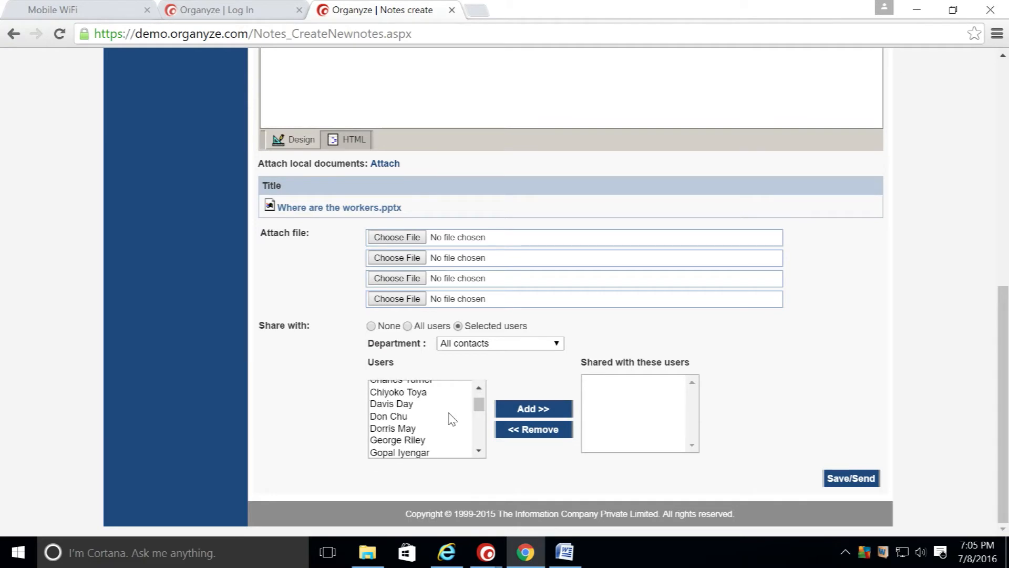
{"action": "scroll", "coordinate": [452, 419], "scroll_direction": "down", "scroll_amount": 2}
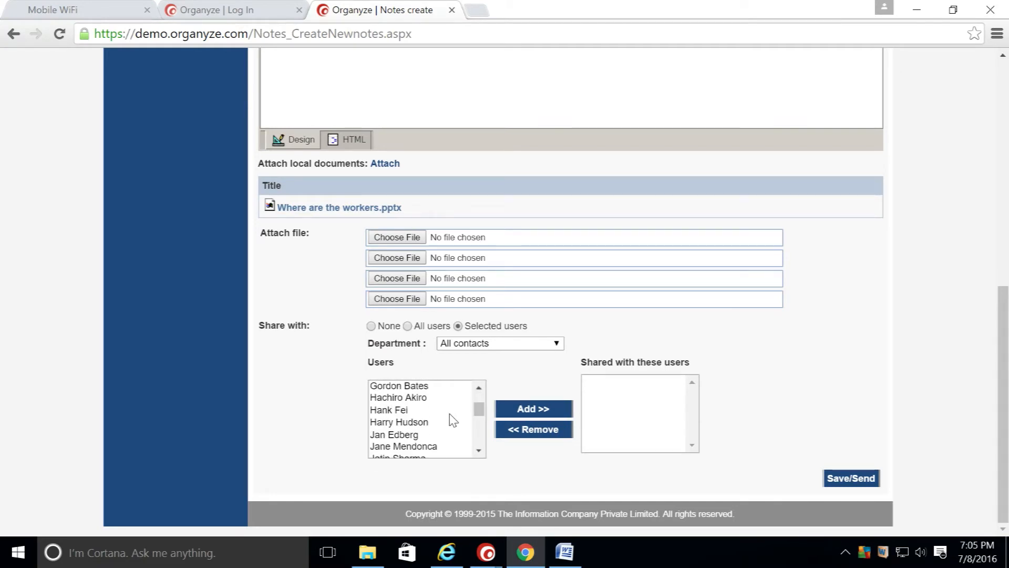
{"action": "left_click", "coordinate": [436, 389]}
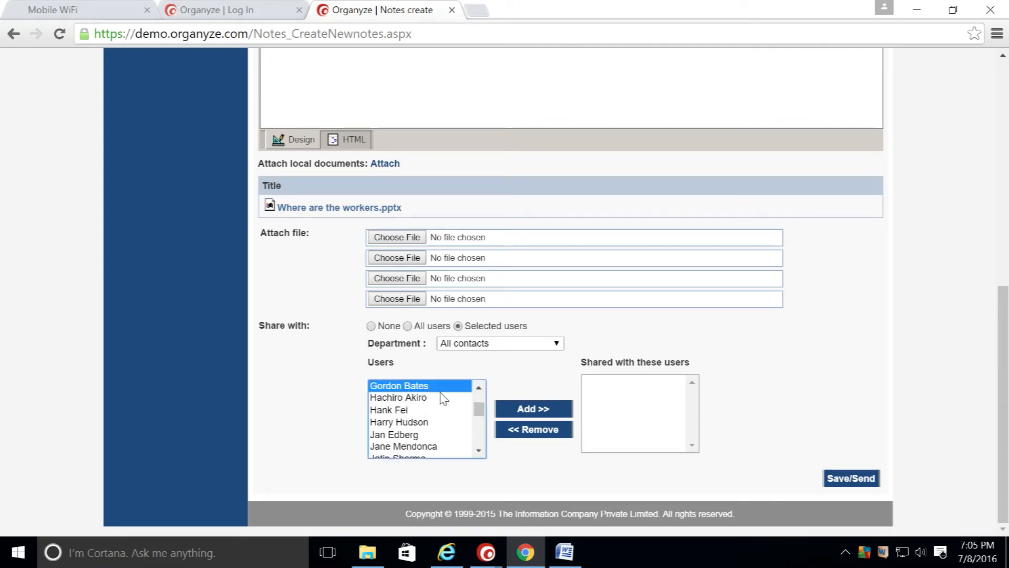
{"action": "left_click", "coordinate": [539, 414]}
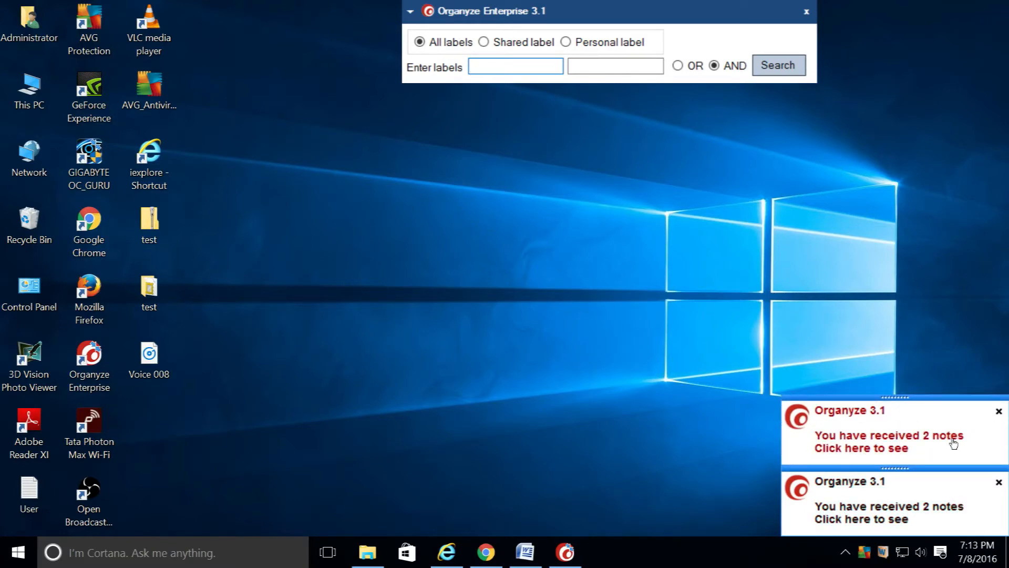
View the received notes through the upper desktop notification and dismiss the lower notification
{"action": "left_click", "coordinate": [953, 444]}
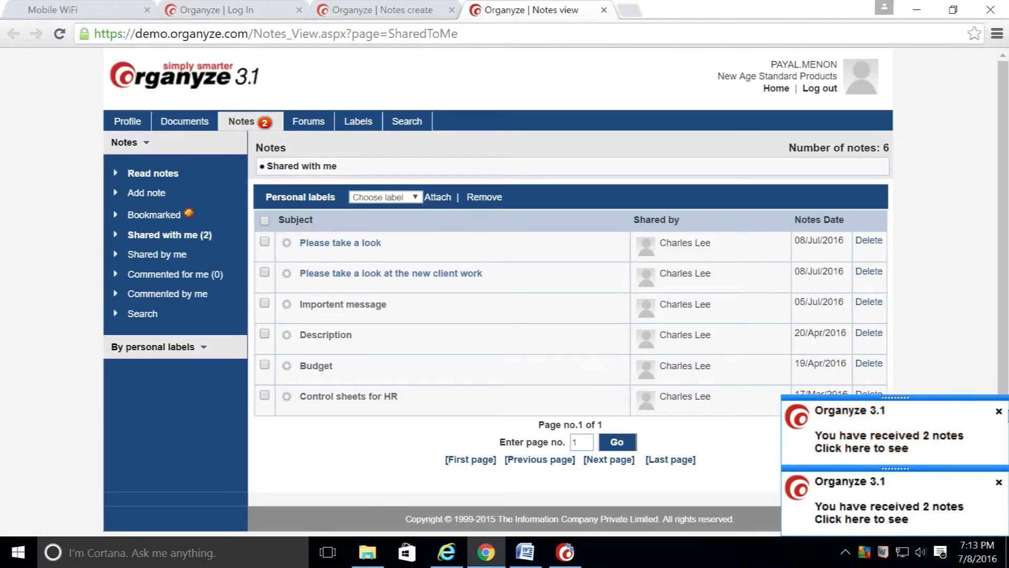
{"action": "left_click", "coordinate": [998, 484]}
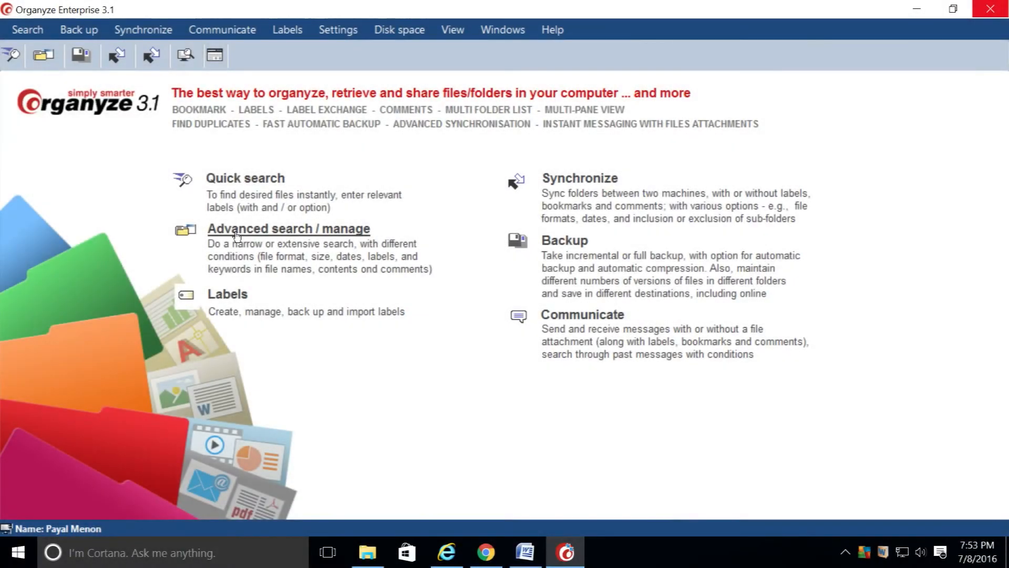
In Organyze Enterprise, open Advanced search / manage and select the orgnze folder on drive E for searching
{"action": "left_click", "coordinate": [236, 234]}
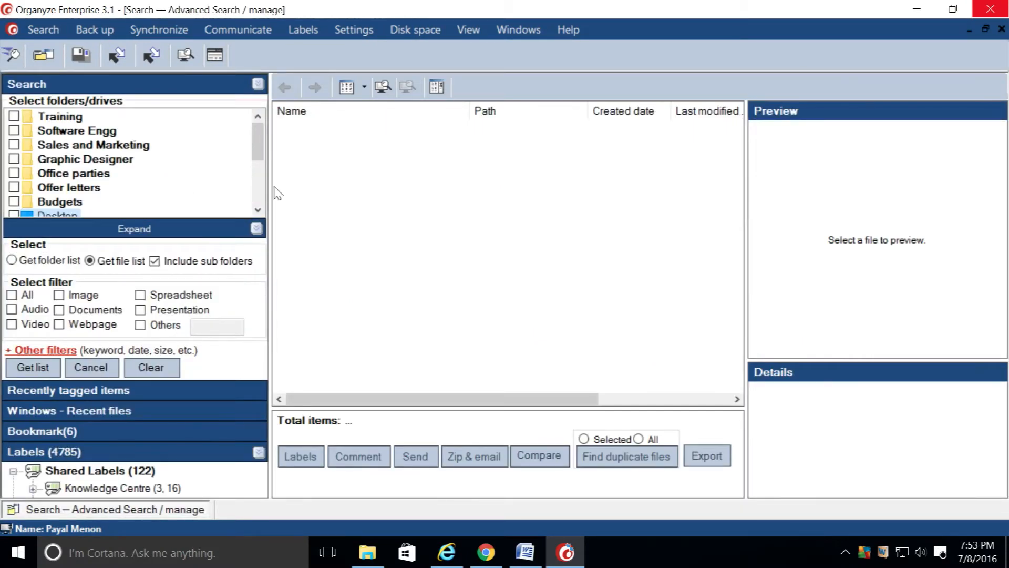
{"action": "left_click_drag", "start_coordinate": [259, 152], "coordinate": [258, 180]}
{"action": "left_click", "coordinate": [13, 160]}
{"action": "left_click", "coordinate": [28, 188]}
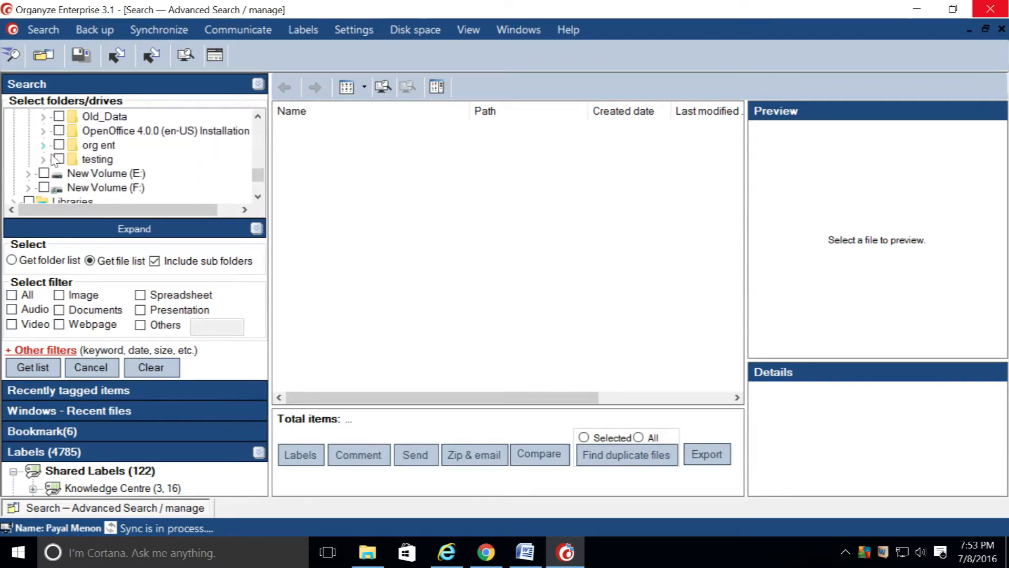
{"action": "left_click", "coordinate": [27, 173]}
{"action": "left_click_drag", "start_coordinate": [256, 170], "coordinate": [258, 181]}
{"action": "left_click", "coordinate": [58, 159]}
Add the VIDEOS folder on drive F to the selection and get the file list for both folders
{"action": "left_click_drag", "start_coordinate": [258, 173], "coordinate": [257, 180]}
{"action": "left_click", "coordinate": [28, 159]}
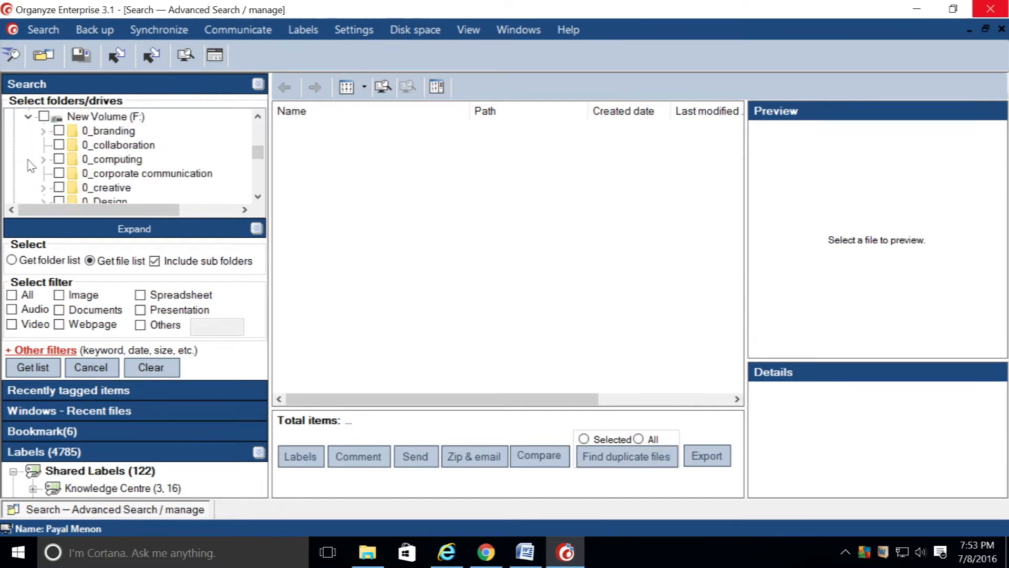
{"action": "left_click_drag", "start_coordinate": [259, 155], "coordinate": [259, 184]}
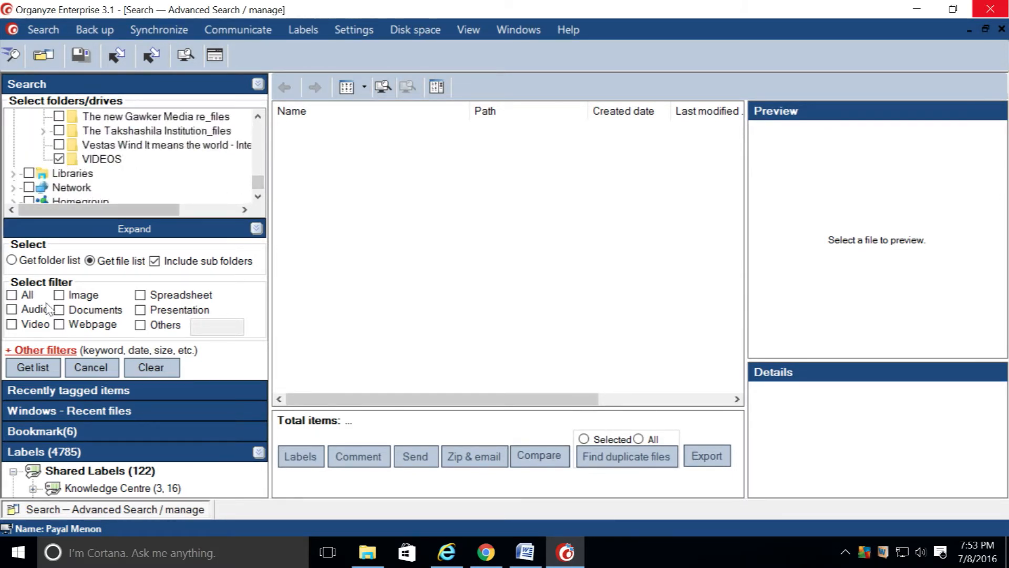
{"action": "left_click", "coordinate": [36, 367]}
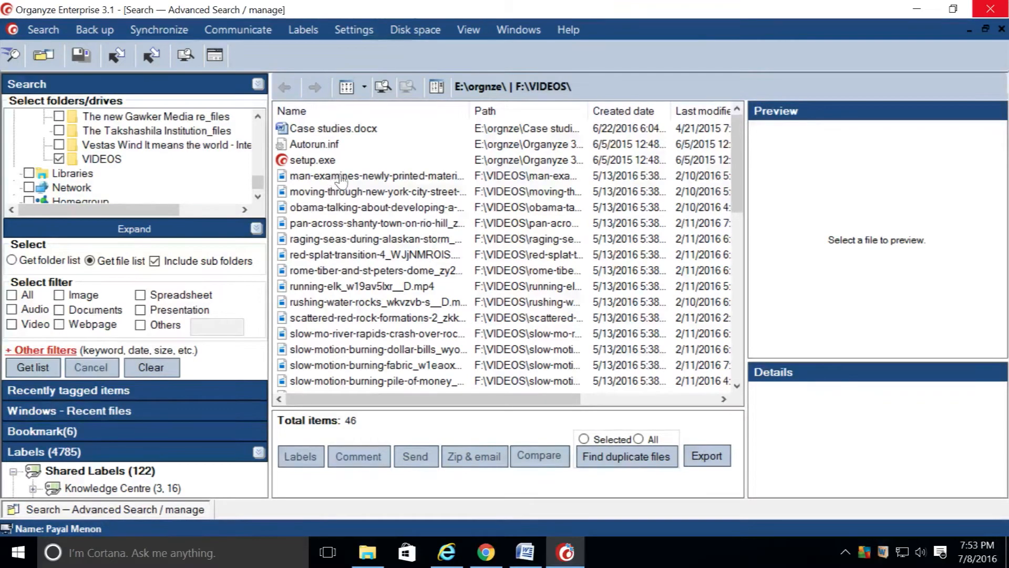
Look through the file list, select Case studies.docx and the man-examines-newly-printed-material video, and review the actions available for them
{"action": "scroll", "coordinate": [415, 191], "scroll_direction": "down", "scroll_amount": 7}
{"action": "scroll", "coordinate": [416, 191], "scroll_direction": "down", "scroll_amount": 1}
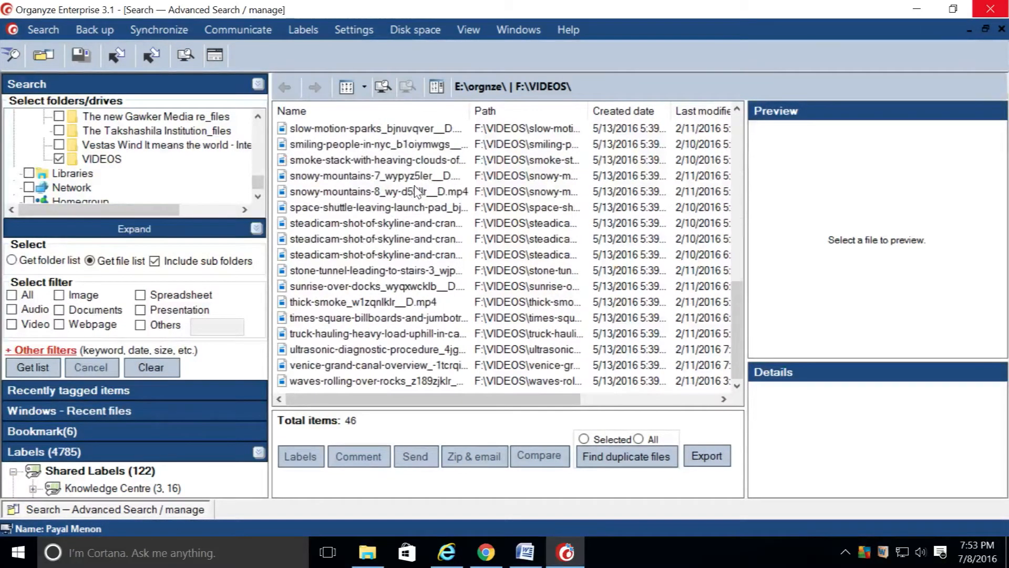
{"action": "scroll", "coordinate": [416, 191], "scroll_direction": "up", "scroll_amount": 10}
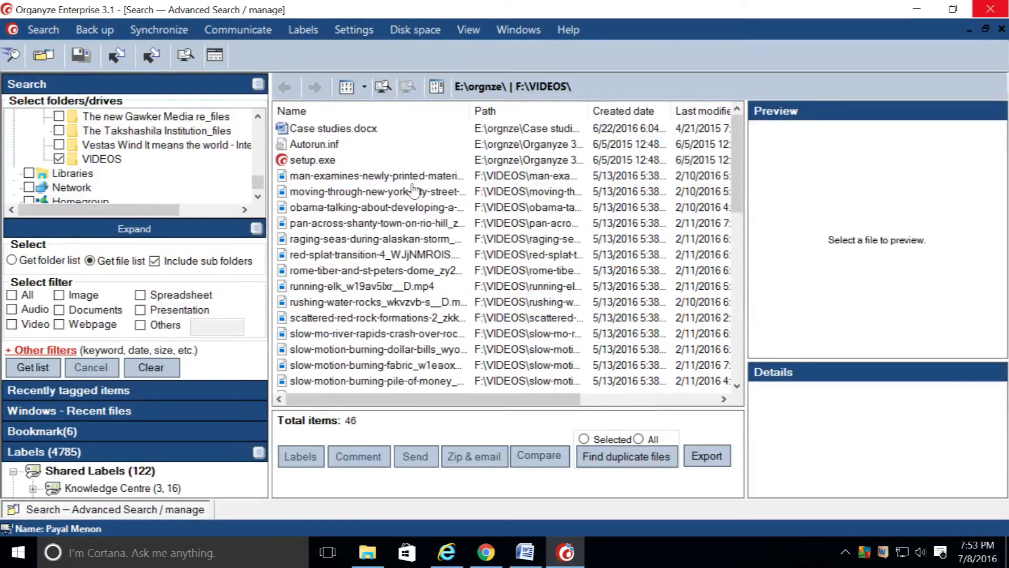
{"action": "left_click", "coordinate": [327, 132]}
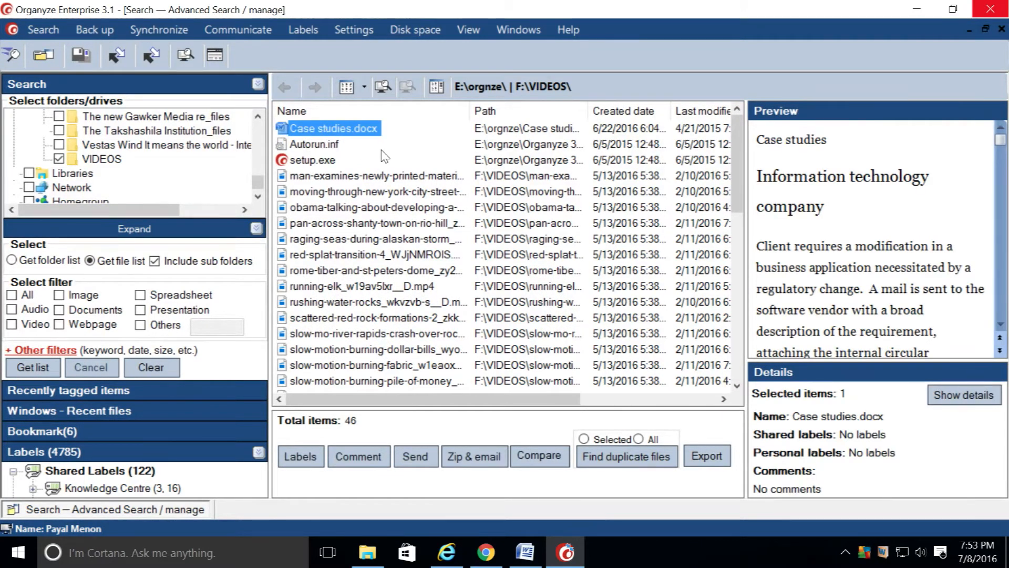
{"action": "left_click", "coordinate": [359, 178], "text": "ctrl"}
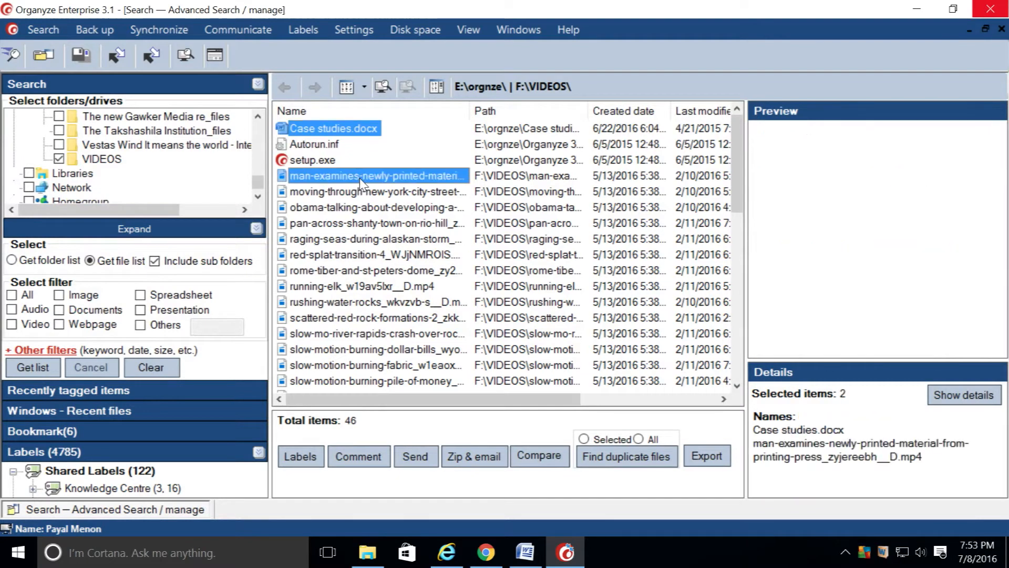
{"action": "right_click", "coordinate": [362, 134]}
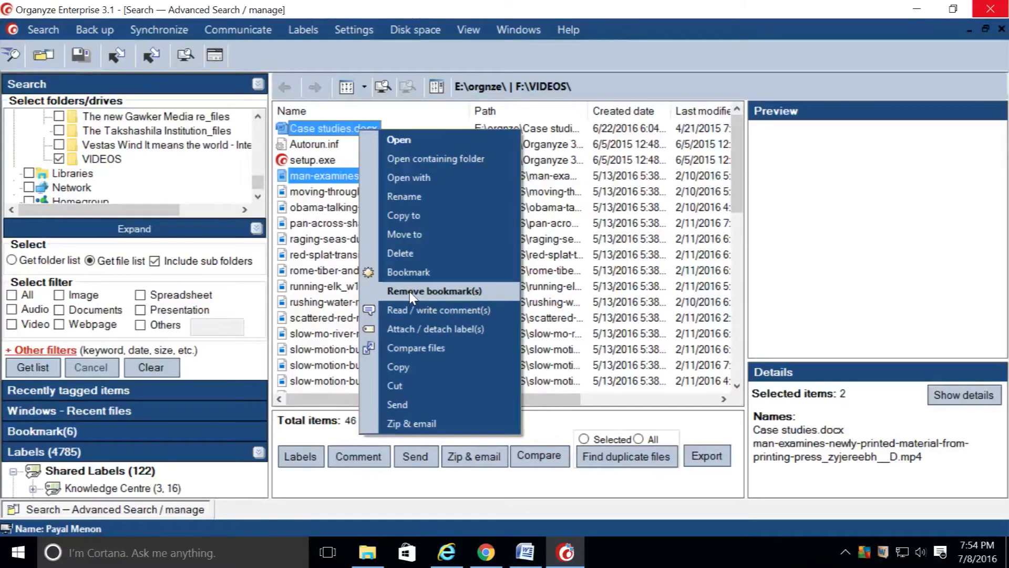
Sort the file list by name and select Case studies.docx and the man-examines-newly-printed-material video together
{"action": "left_click", "coordinate": [427, 118]}
{"action": "left_click", "coordinate": [318, 147]}
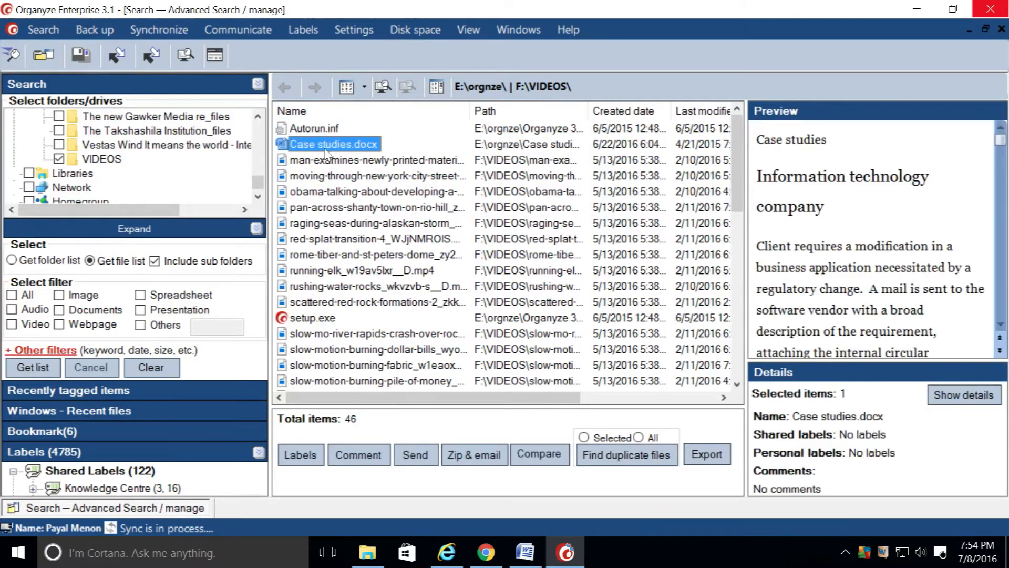
{"action": "left_click", "coordinate": [330, 162], "text": "ctrl"}
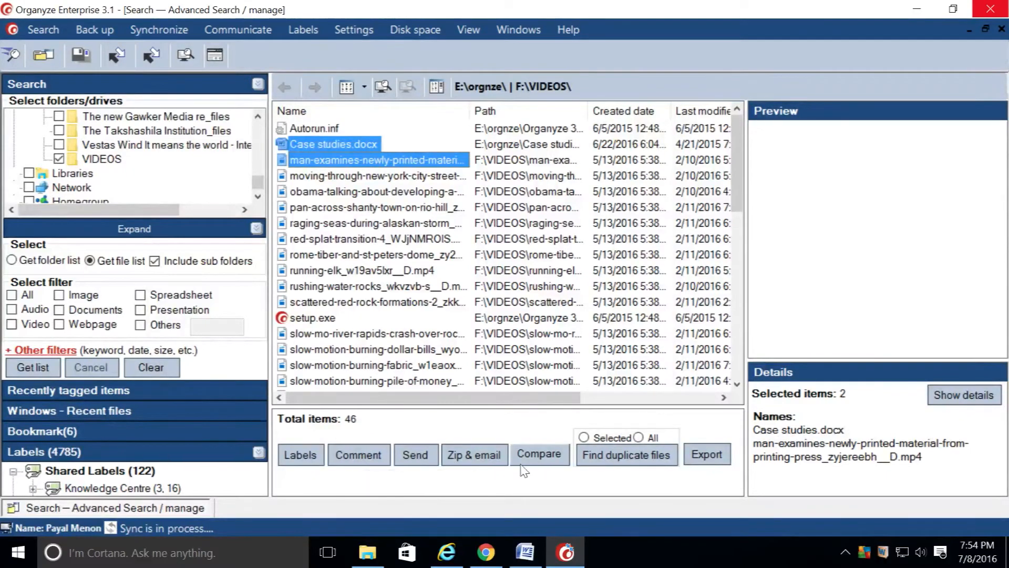
Check the label options for the two selected files, then reselect Case studies.docx and the man-examines-newly-printed-material video together
{"action": "left_click", "coordinate": [302, 447]}
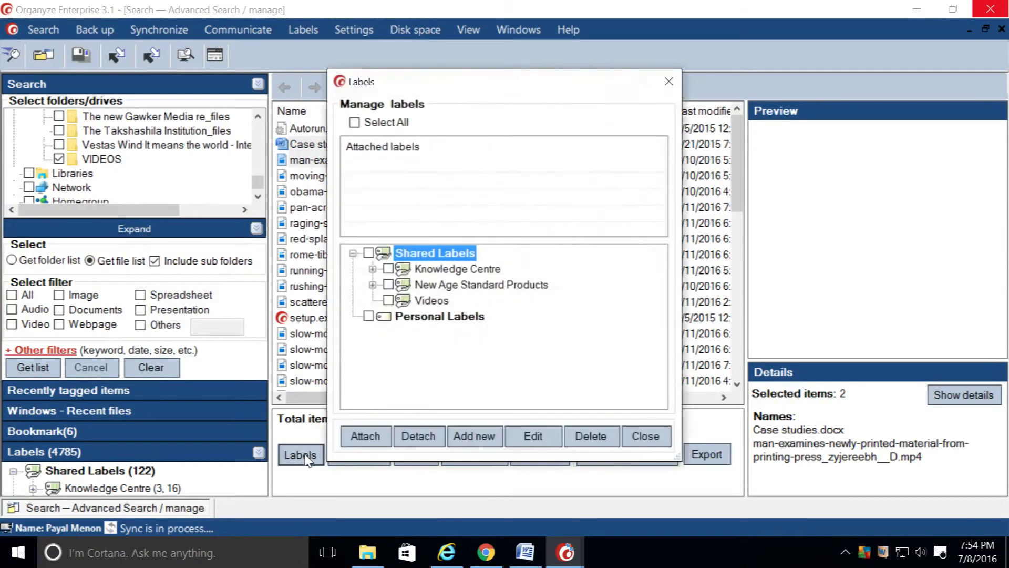
{"action": "left_click", "coordinate": [646, 435]}
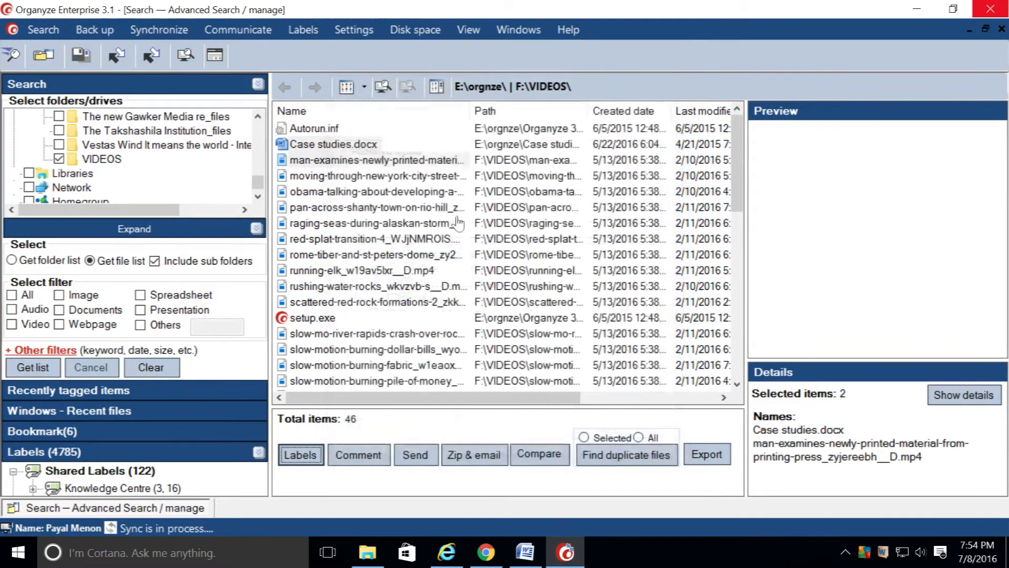
{"action": "left_click", "coordinate": [360, 147]}
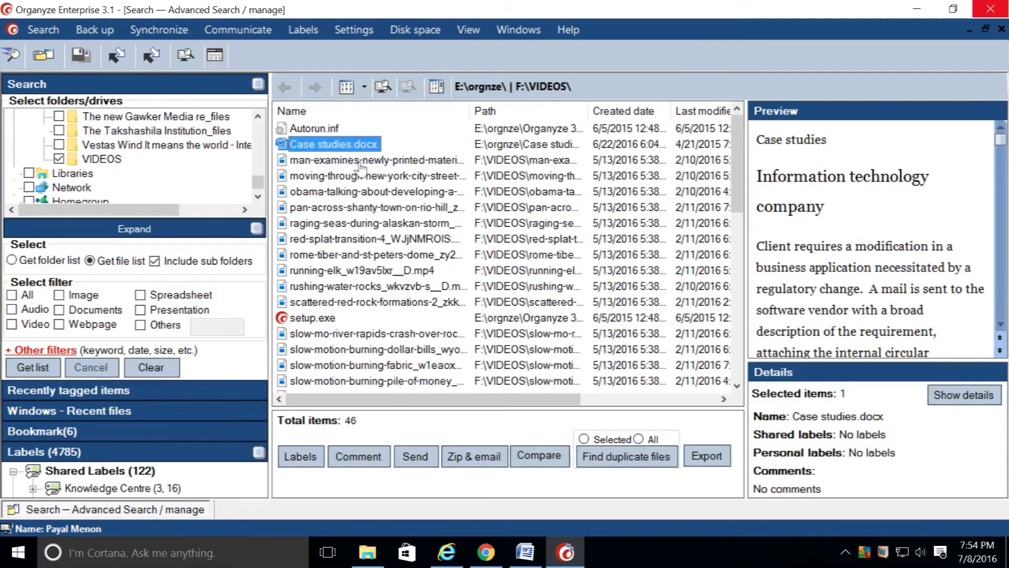
{"action": "left_click", "coordinate": [355, 163], "text": "ctrl"}
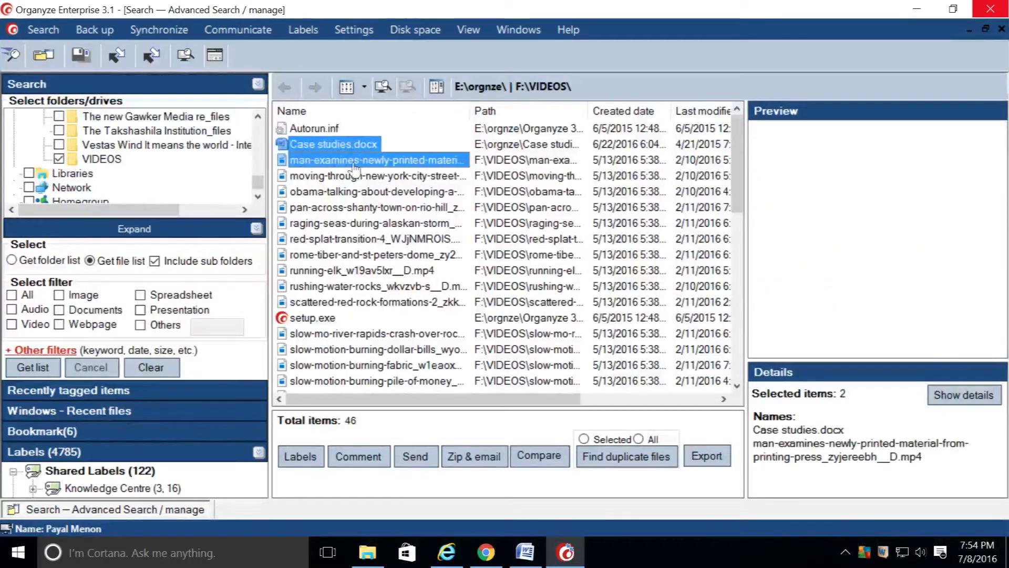
Attach the shared label Marketing & sales under New Age Standard Products to Case studies.docx and the man-examines-newly-printed-material video
{"action": "left_click", "coordinate": [258, 84]}
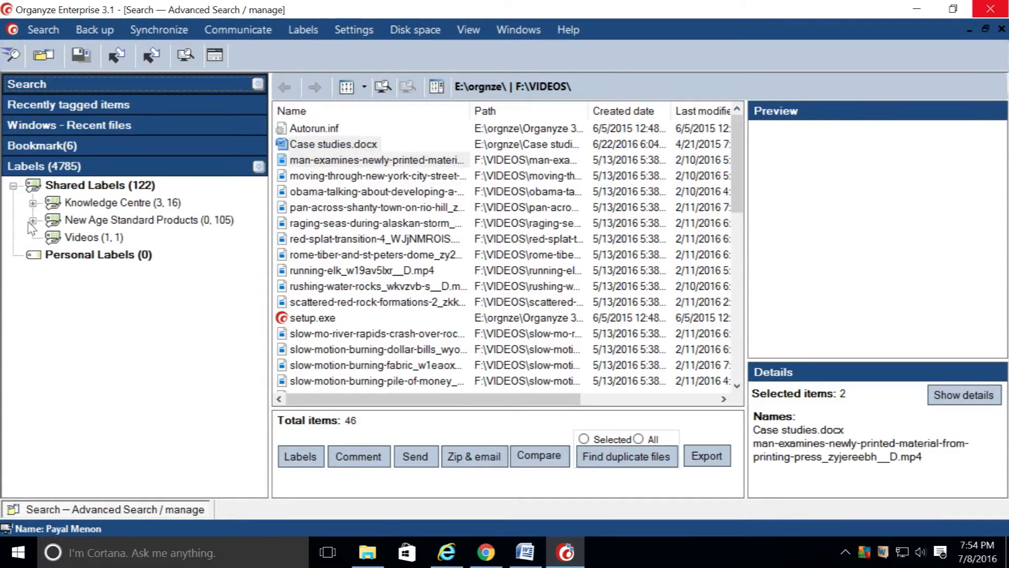
{"action": "left_click", "coordinate": [32, 220]}
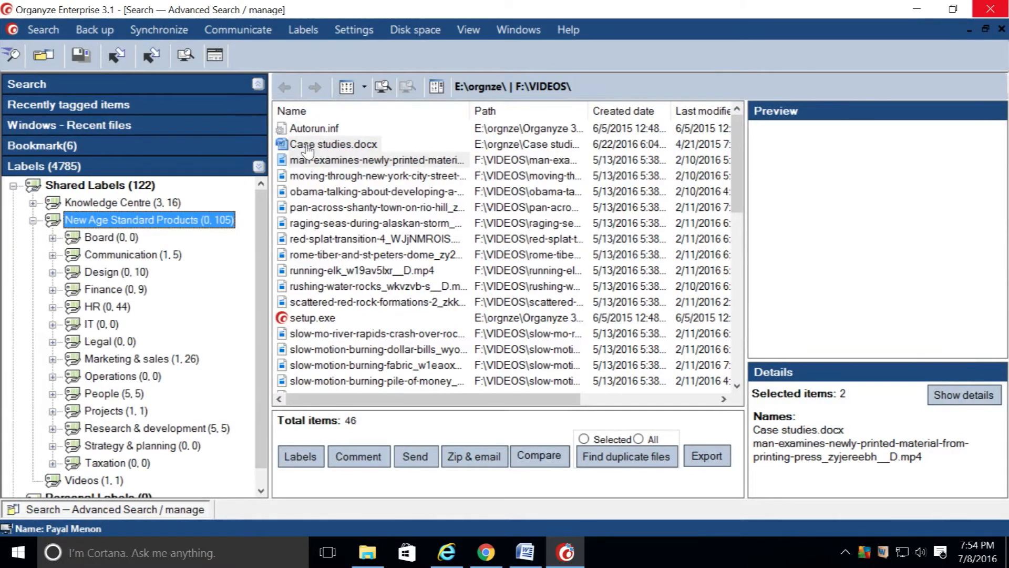
{"action": "left_click_drag", "start_coordinate": [308, 151], "coordinate": [271, 177]}
{"action": "left_click_drag", "start_coordinate": [183, 292], "coordinate": [94, 363]}
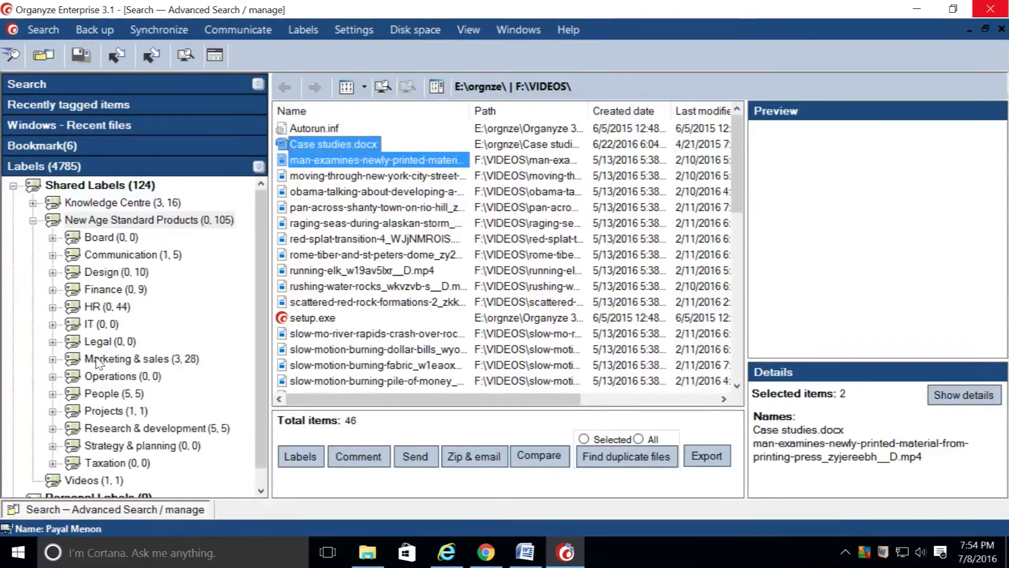
Review the folder selection again, then show the sub-labels of New Age Standard Products in the label tree
{"action": "left_click", "coordinate": [33, 221]}
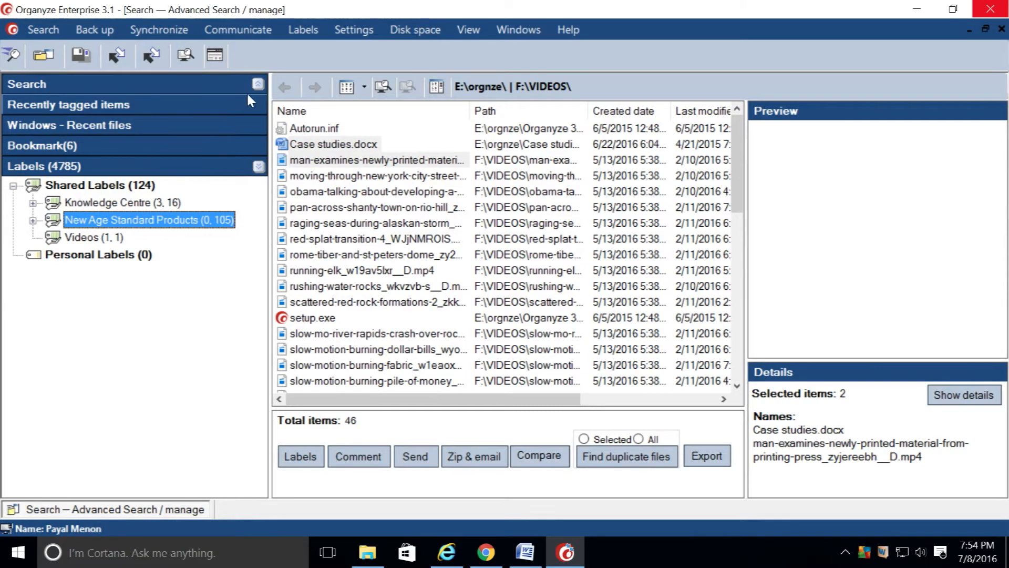
{"action": "left_click", "coordinate": [258, 85]}
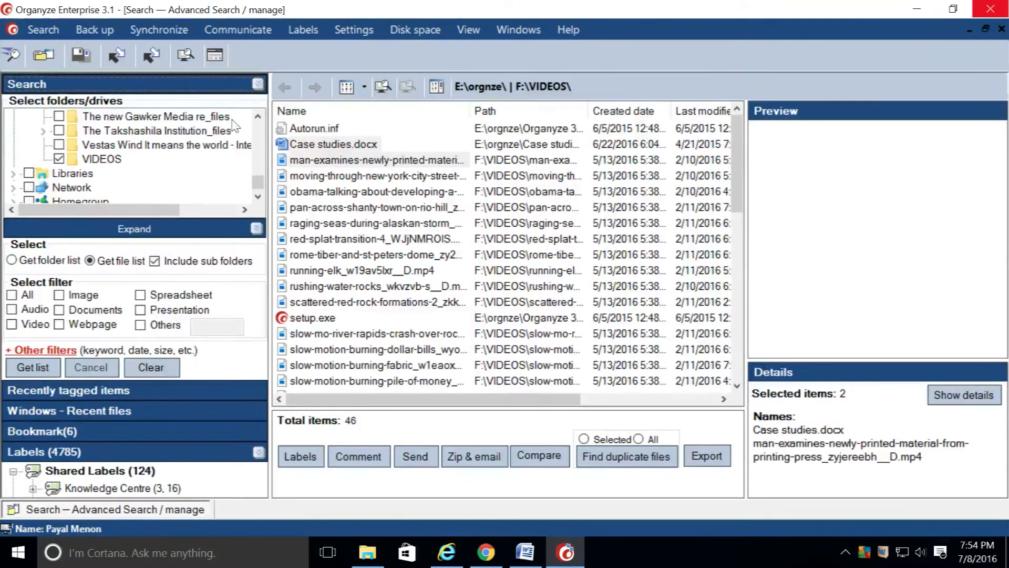
{"action": "left_click", "coordinate": [257, 85]}
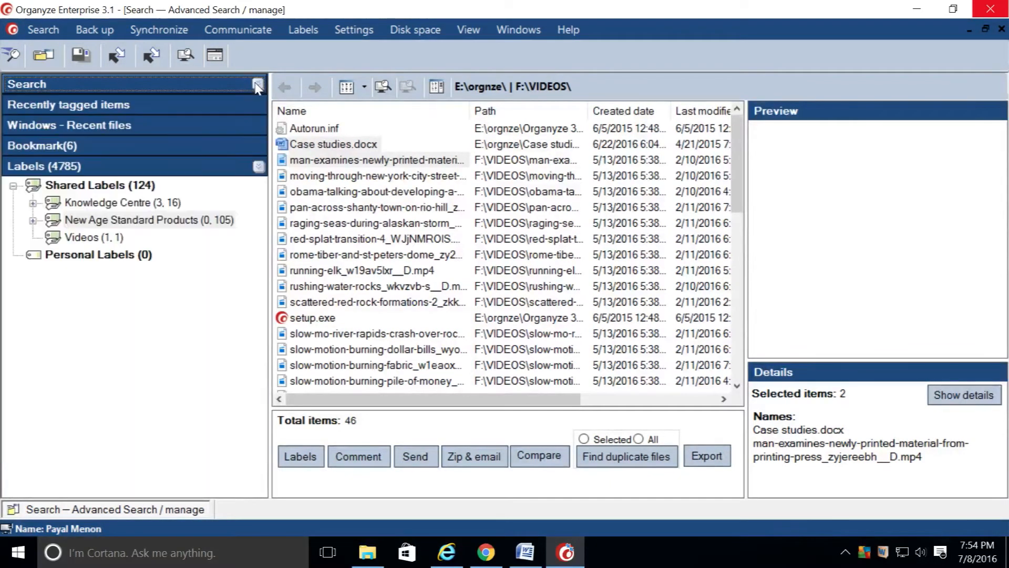
{"action": "left_click", "coordinate": [32, 220]}
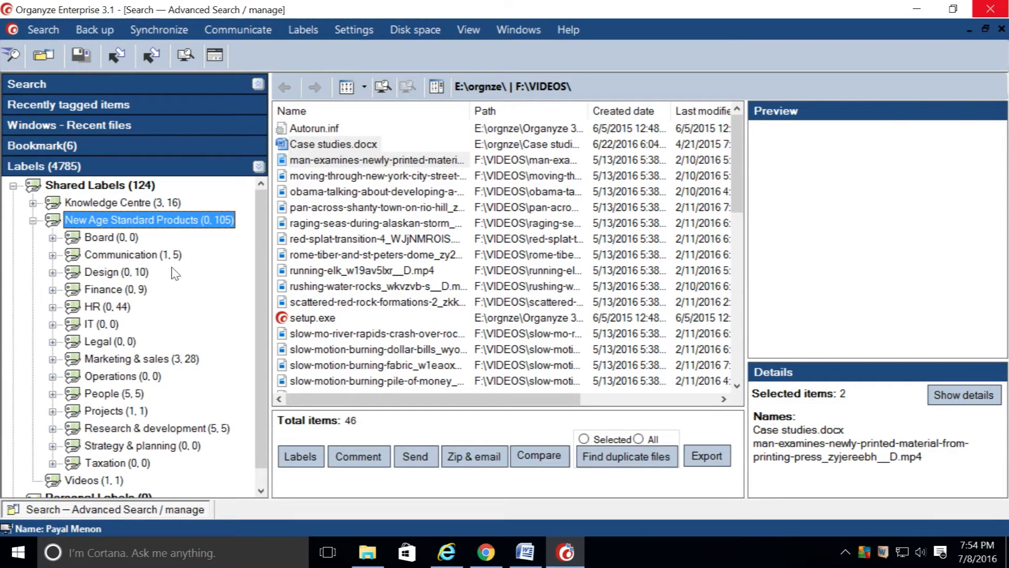
Switch to the Presentations folder in File Explorer and open the Organyze label options for the TIC_Organyze_Images file
{"action": "left_click", "coordinate": [917, 9]}
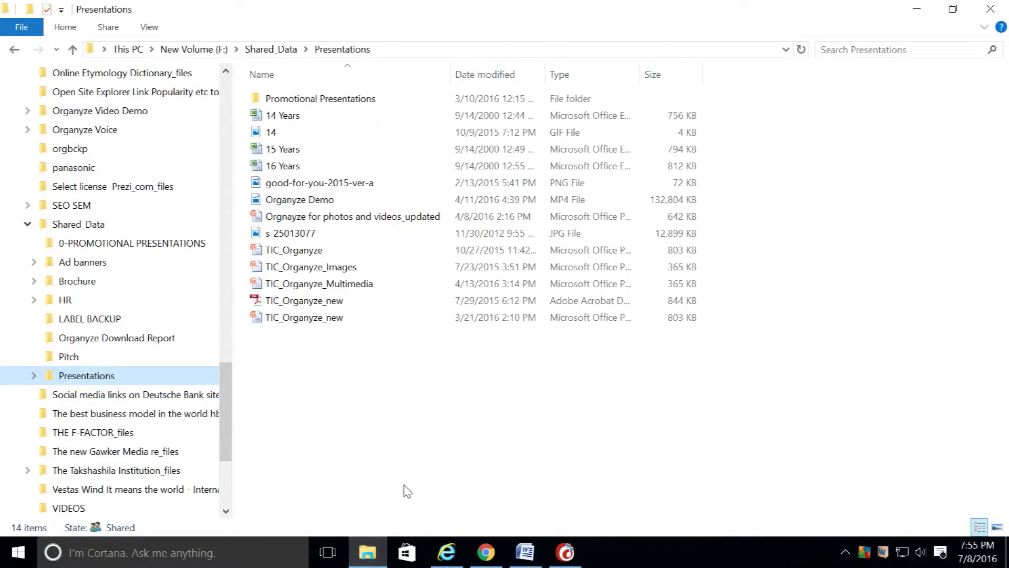
{"action": "right_click", "coordinate": [339, 268]}
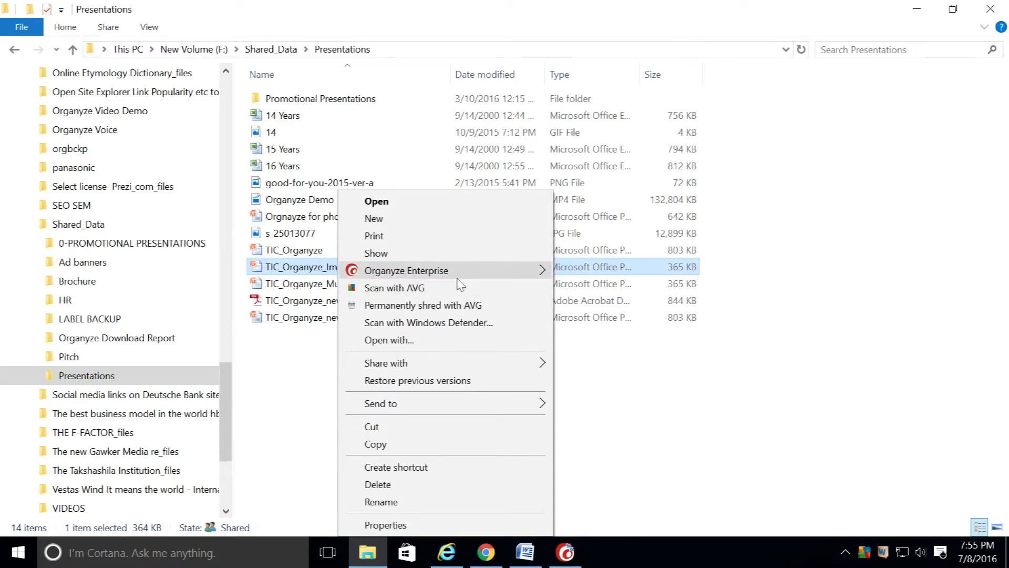
{"action": "mouse_move", "coordinate": [473, 278]}
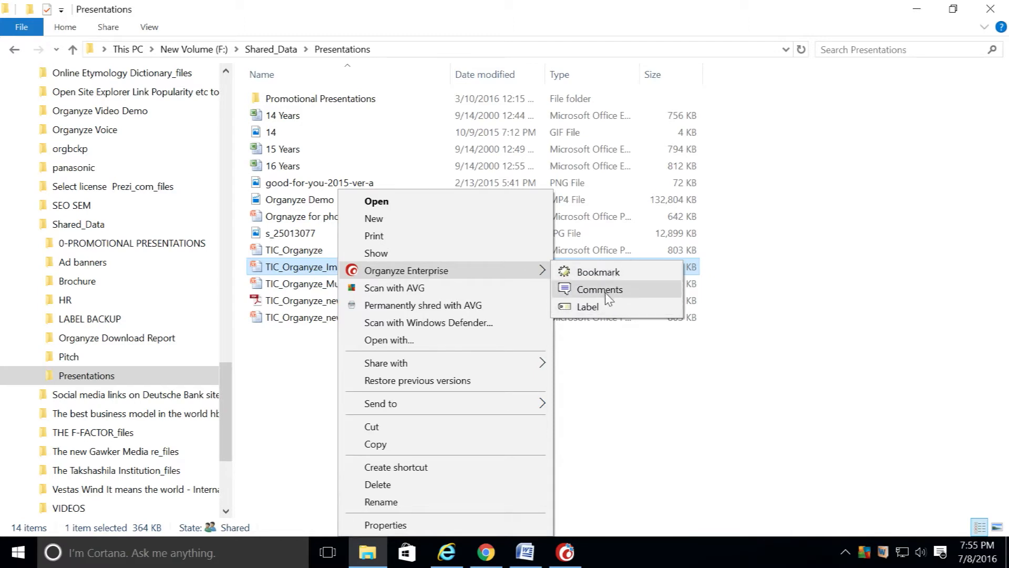
{"action": "left_click", "coordinate": [595, 308]}
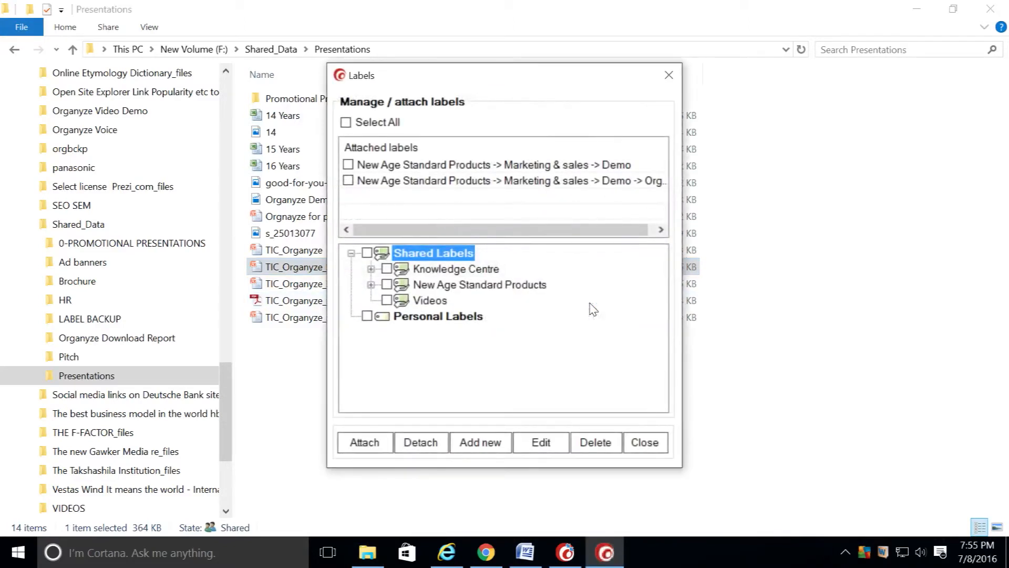
Attach the Projects label under New Age Standard Products to TIC_Organyze_Images and decline attaching another label
{"action": "left_click", "coordinate": [371, 285]}
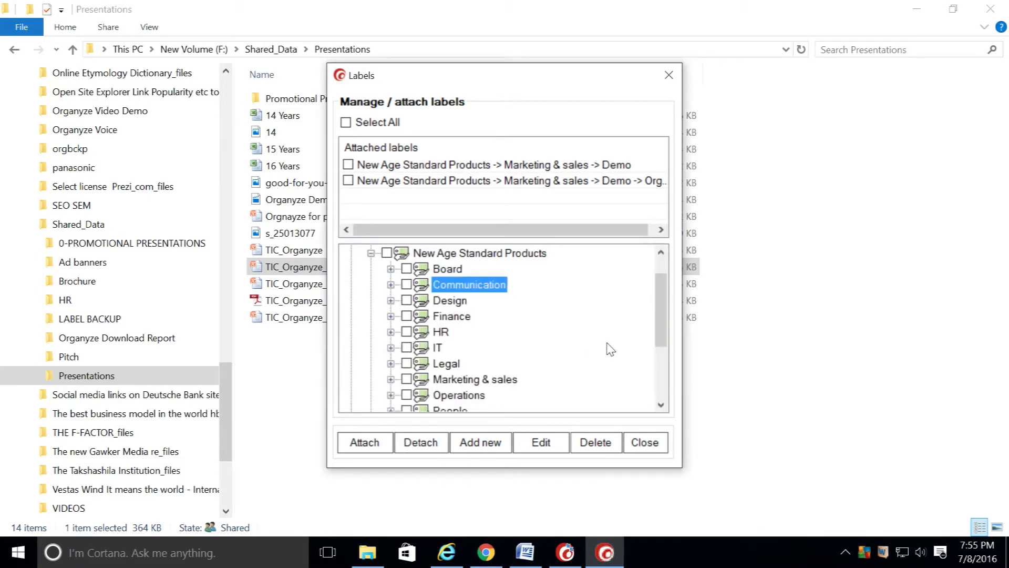
{"action": "scroll", "coordinate": [610, 350], "scroll_direction": "down", "scroll_amount": 3}
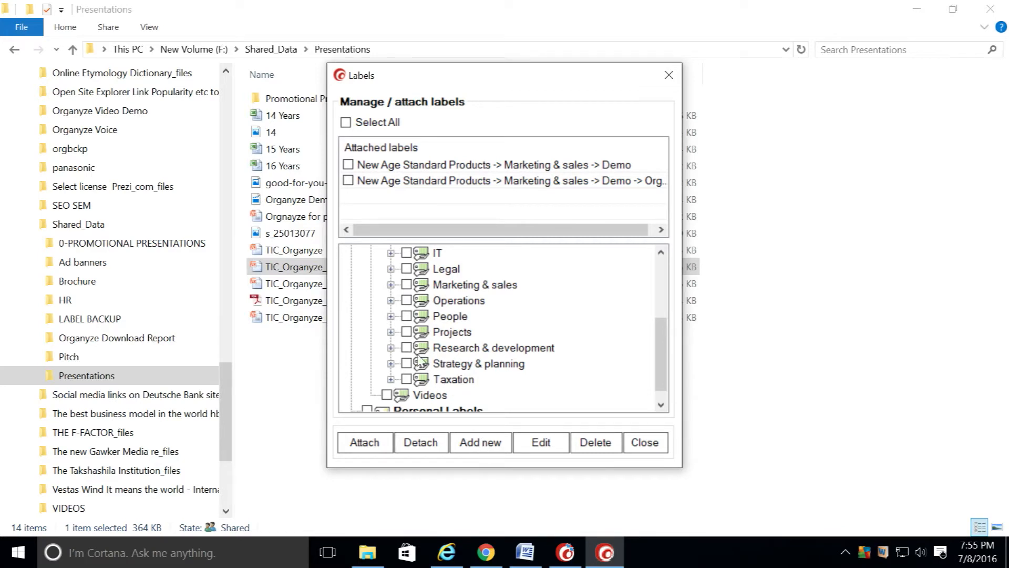
{"action": "left_click", "coordinate": [406, 332]}
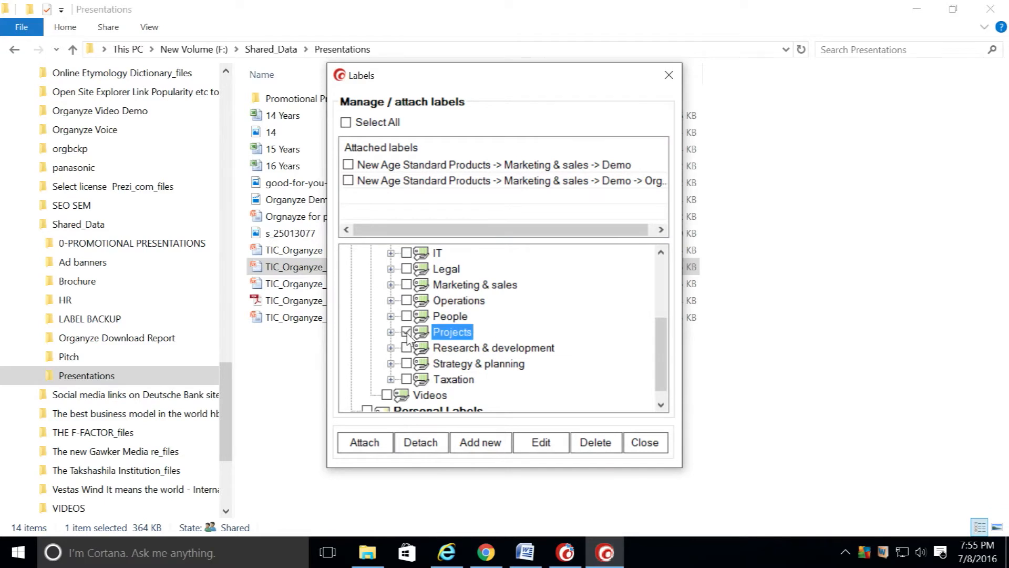
{"action": "left_click", "coordinate": [374, 443]}
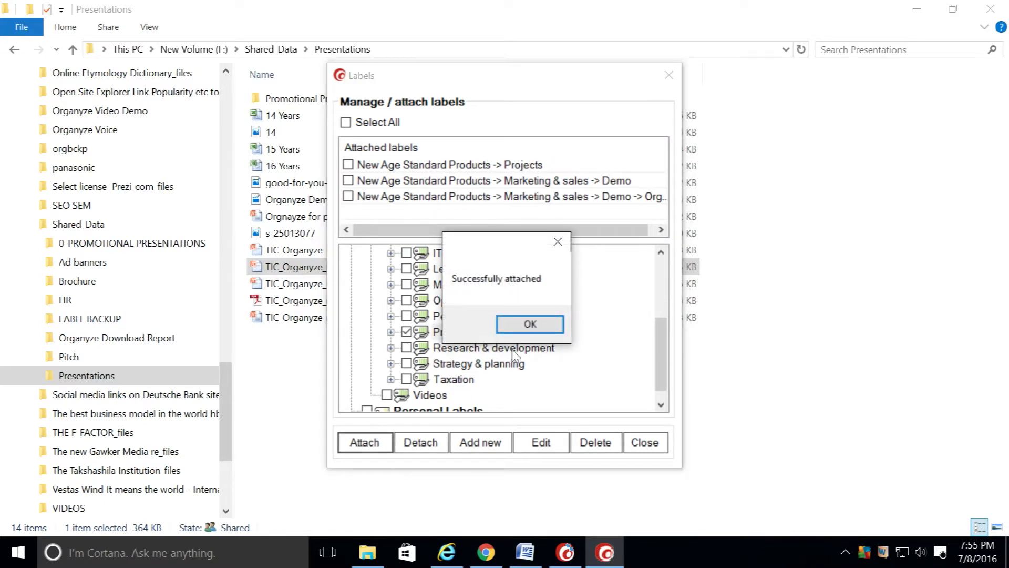
{"action": "left_click", "coordinate": [528, 327]}
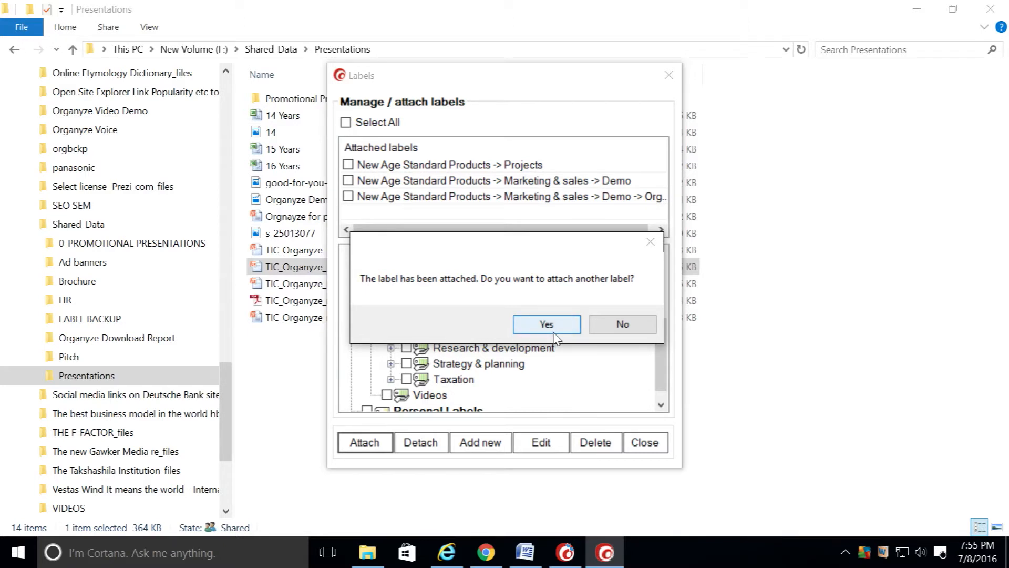
{"action": "left_click", "coordinate": [619, 331]}
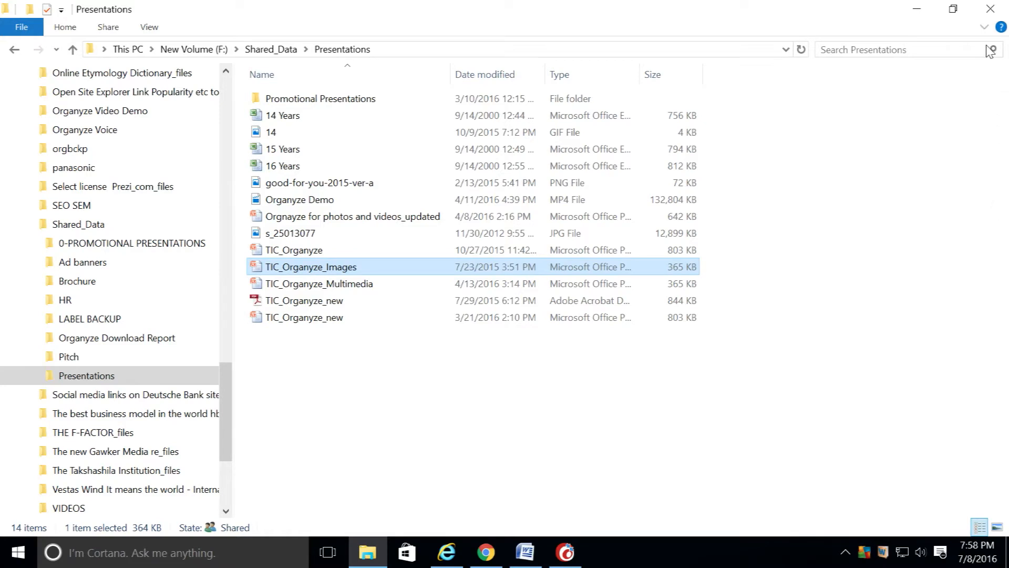
Switch to the domain-b article in Internet Explorer, open Organyze's download with descriptors dialog and enlarge it
{"action": "left_click", "coordinate": [918, 10]}
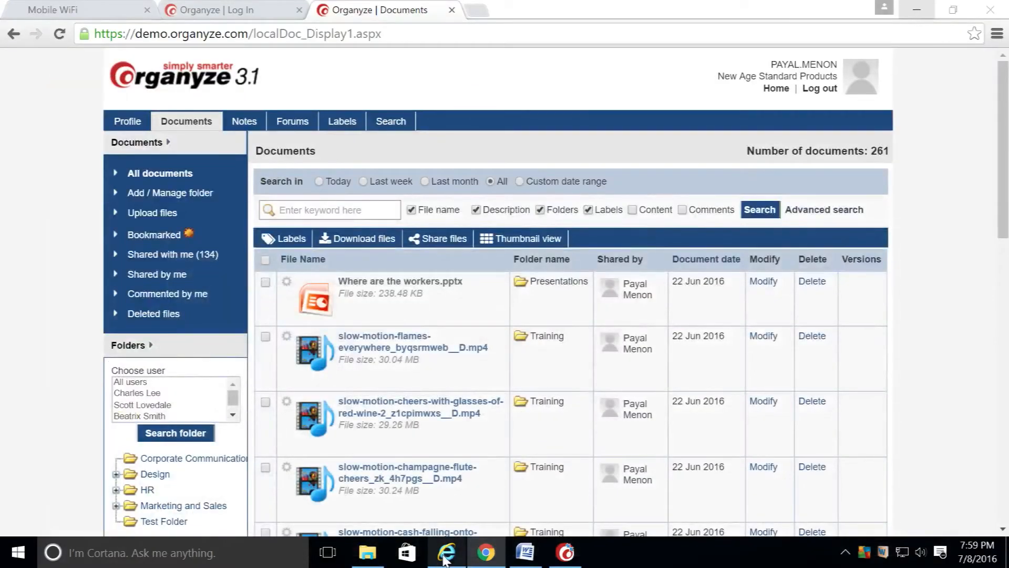
{"action": "left_click", "coordinate": [446, 557]}
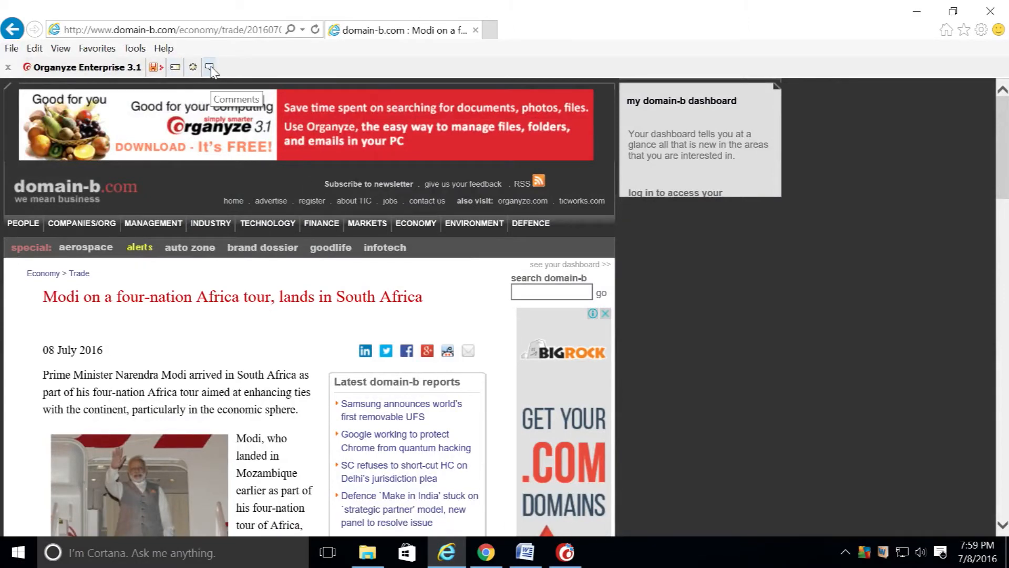
{"action": "left_click", "coordinate": [154, 67]}
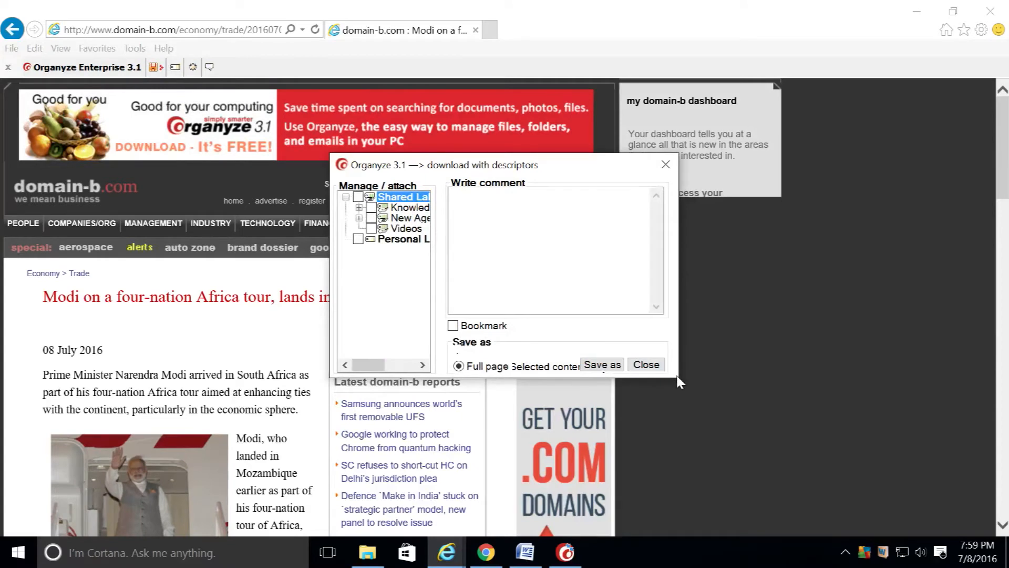
{"action": "left_click_drag", "start_coordinate": [678, 315], "coordinate": [810, 393]}
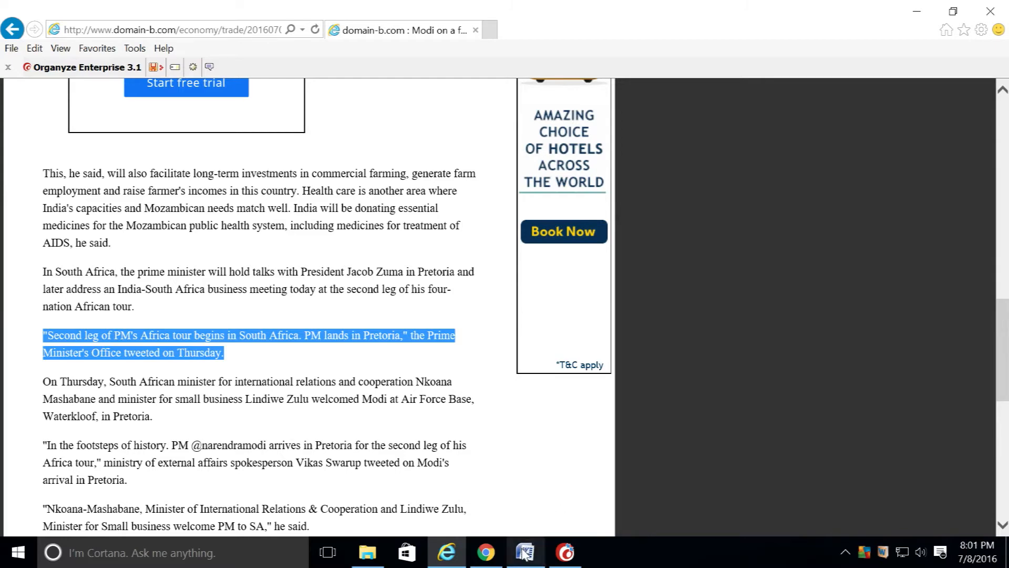
In the Case studies document in Word, show the Organyze Enterprise descriptors and copy the Business need passage from "Business Analyst" to "requirements"
{"action": "mouse_move", "coordinate": [525, 553]}
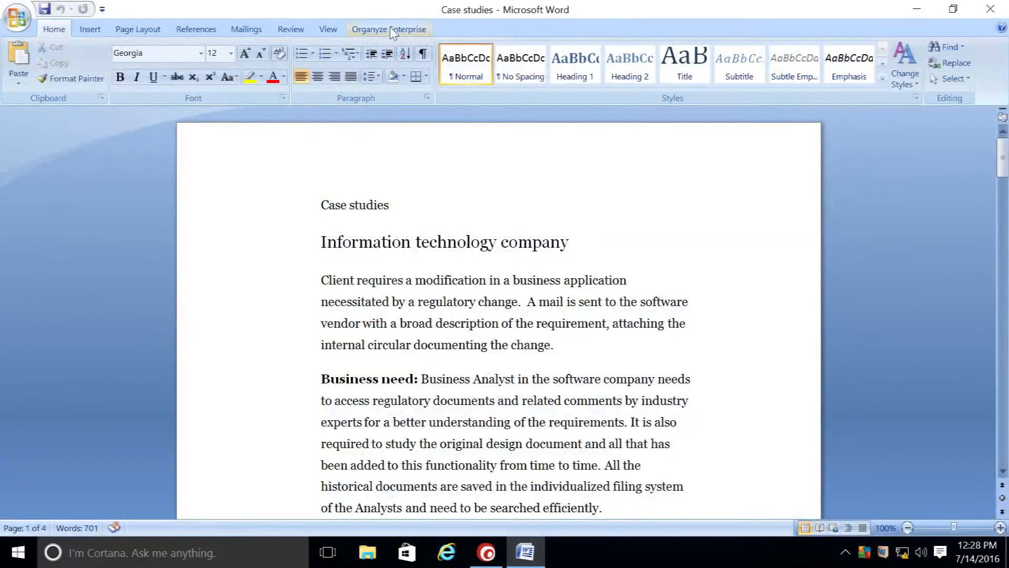
{"action": "left_click", "coordinate": [391, 31]}
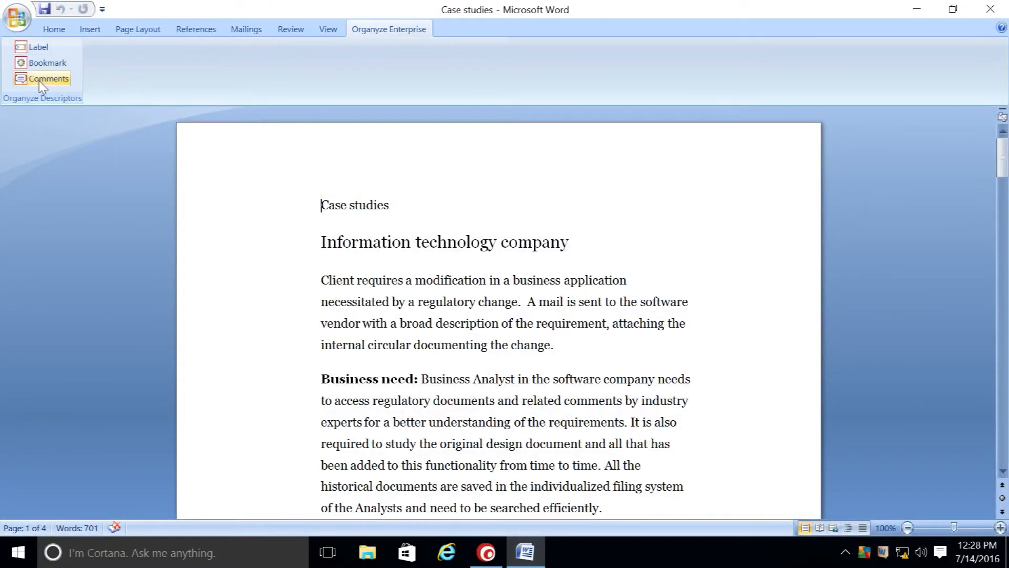
{"action": "left_click", "coordinate": [47, 63]}
{"action": "left_click_drag", "start_coordinate": [421, 379], "coordinate": [624, 426]}
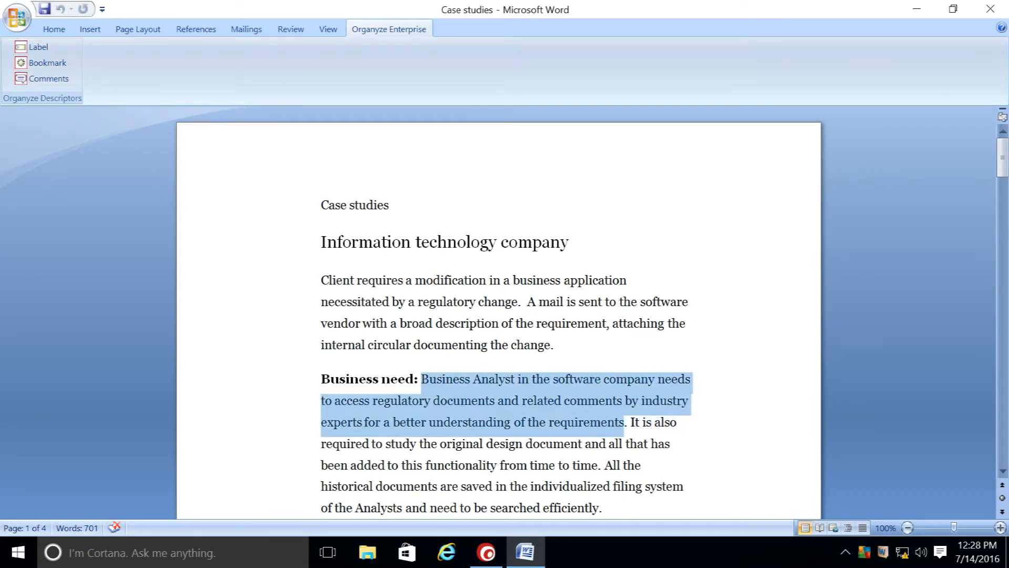
{"action": "right_click", "coordinate": [592, 393]}
{"action": "left_click", "coordinate": [639, 212]}
Open the Organyze comments for Case studies.docx, paste the copied Business Analyst passage as comment text and return to the document
{"action": "left_click", "coordinate": [54, 78]}
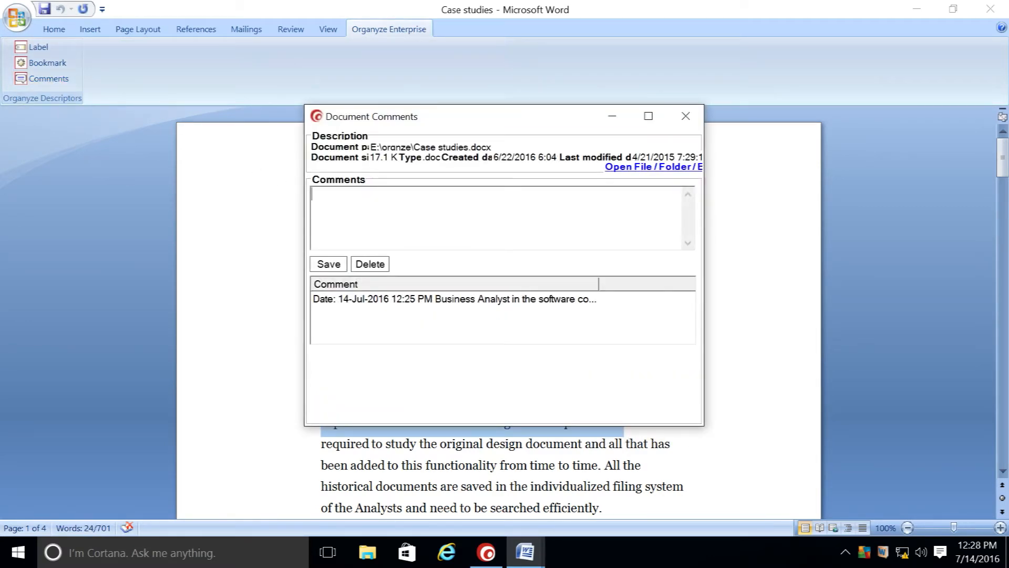
{"action": "right_click", "coordinate": [336, 198]}
{"action": "left_click", "coordinate": [368, 260]}
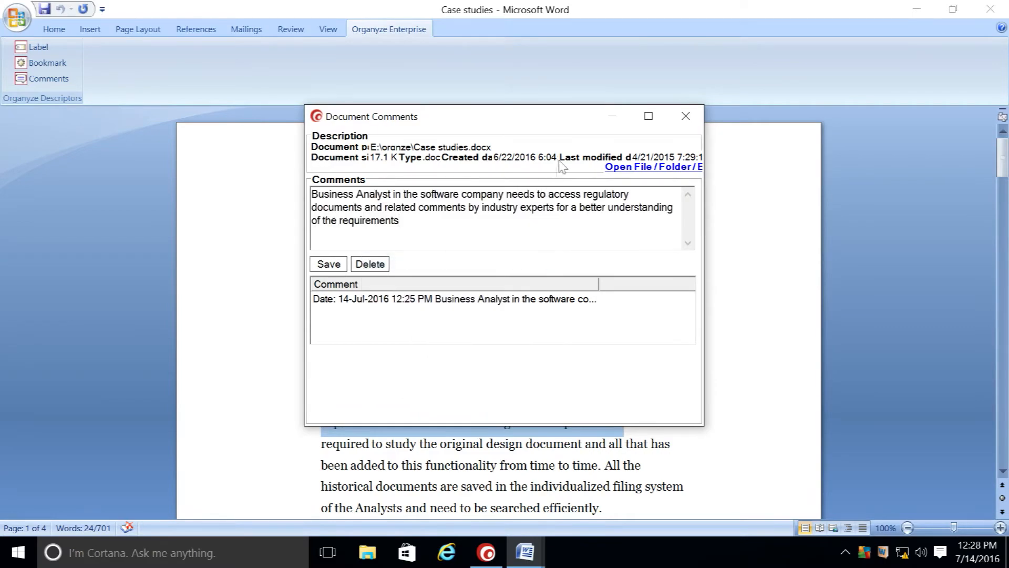
{"action": "left_click", "coordinate": [686, 116]}
Copy the Small Business passage from "A business generates" to "office computers" in the Case studies document
{"action": "scroll", "coordinate": [499, 315], "scroll_direction": "down", "scroll_amount": 15}
{"action": "scroll", "coordinate": [504, 315], "scroll_direction": "down", "scroll_amount": 7}
{"action": "scroll", "coordinate": [290, 420], "scroll_direction": "down", "scroll_amount": 5}
{"action": "left_click_drag", "start_coordinate": [321, 421], "coordinate": [380, 465]}
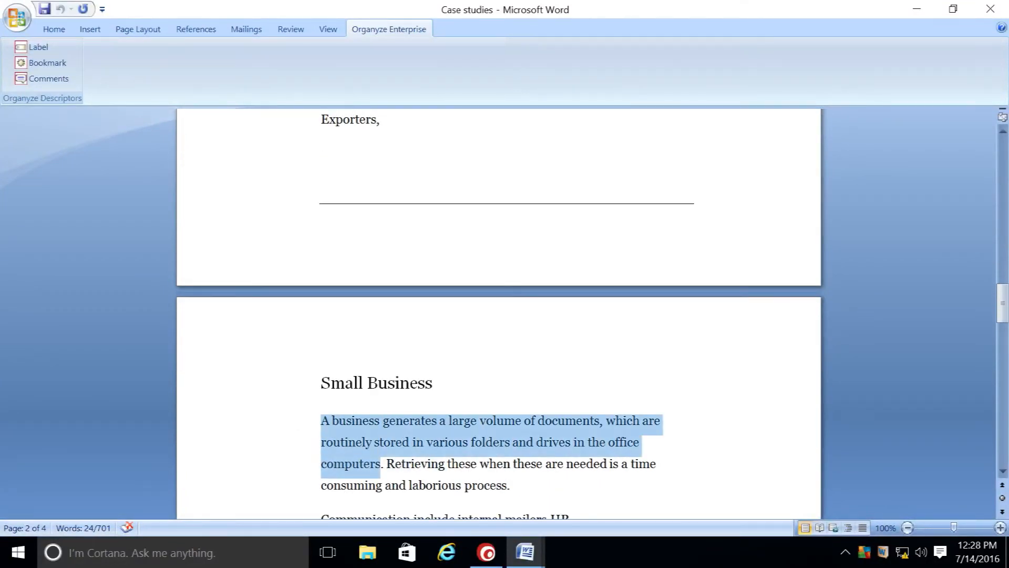
{"action": "right_click", "coordinate": [326, 418]}
{"action": "left_click", "coordinate": [379, 230]}
Return to Document Comments, paste the Small Business passage below the Business Analyst text, save the comment and close the dialog
{"action": "mouse_move", "coordinate": [486, 552]}
{"action": "left_click", "coordinate": [608, 484]}
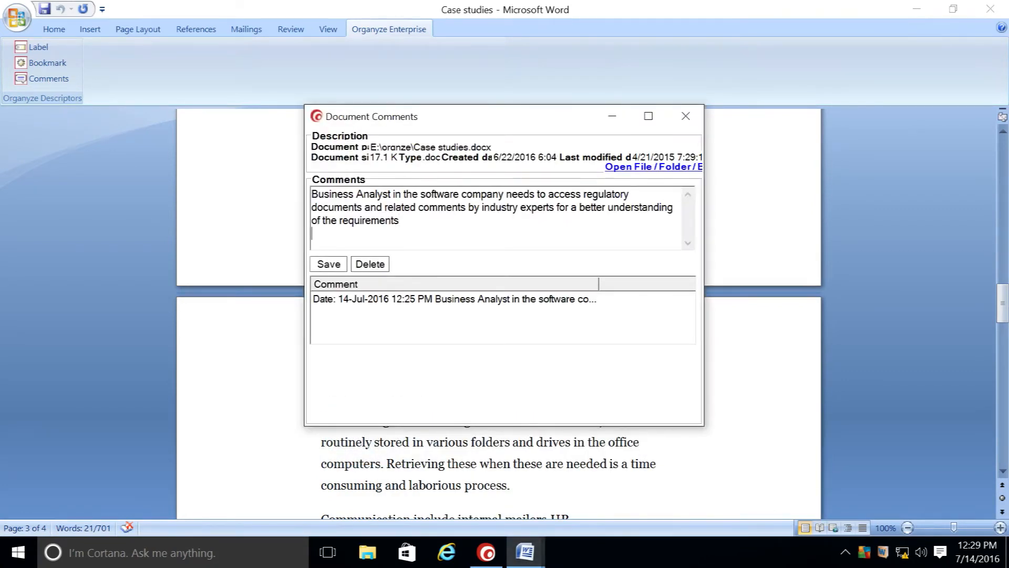
{"action": "right_click", "coordinate": [332, 236]}
{"action": "left_click", "coordinate": [363, 300]}
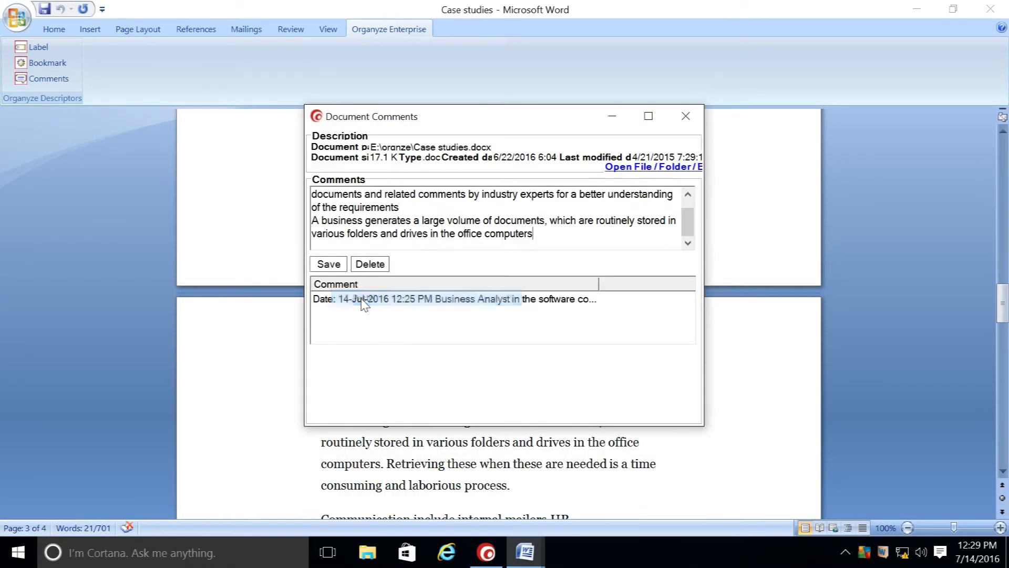
{"action": "left_click", "coordinate": [330, 264]}
{"action": "left_click", "coordinate": [686, 115]}
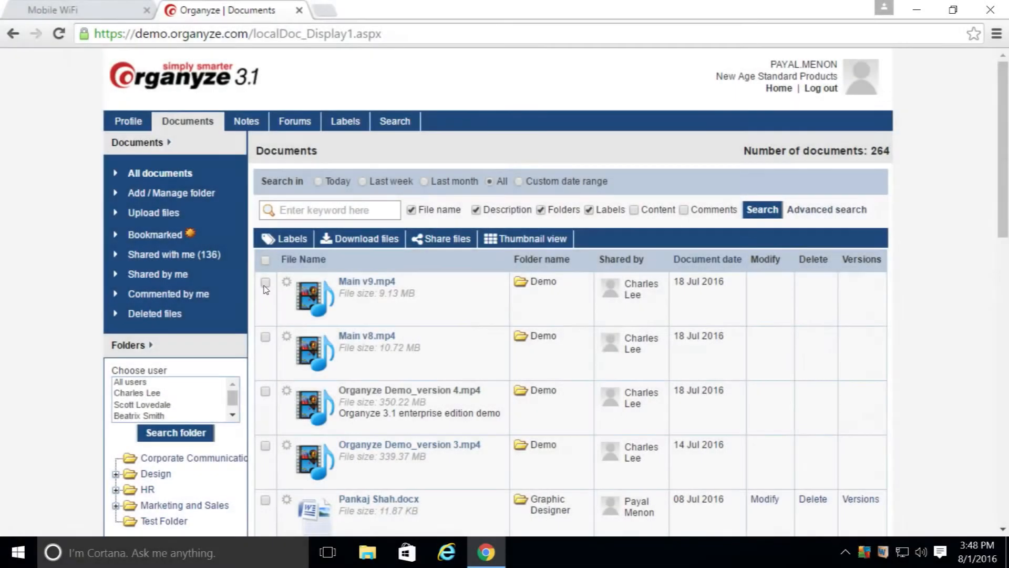
Select Main v9.mp4, Main v8.mp4 and Organyze Demo_version 4.mp4 in the document list and start attaching labels to them
{"action": "left_click", "coordinate": [266, 284]}
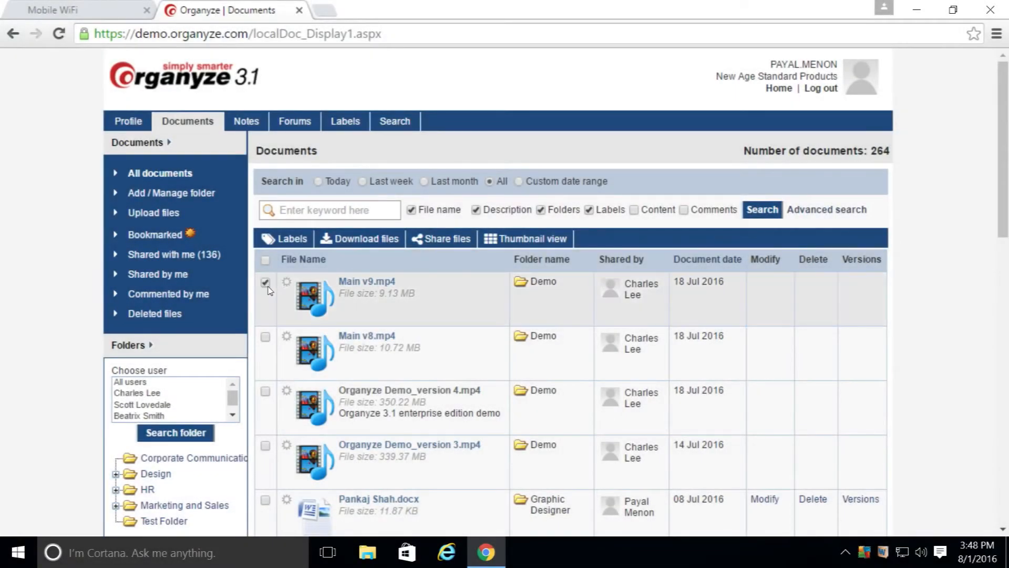
{"action": "left_click", "coordinate": [265, 337]}
{"action": "left_click", "coordinate": [266, 393]}
{"action": "left_click_drag", "start_coordinate": [999, 216], "coordinate": [999, 285]}
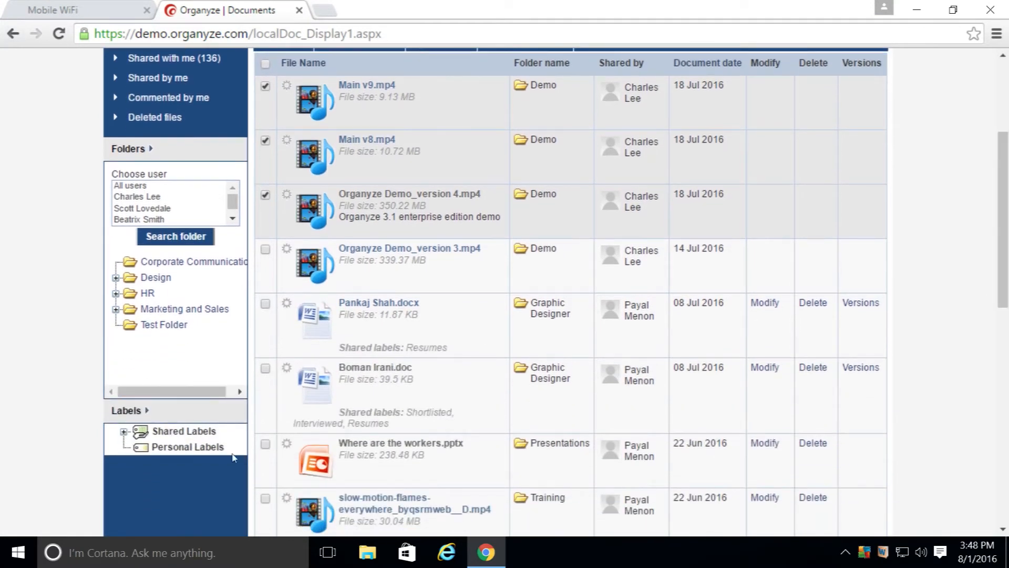
{"action": "left_click", "coordinate": [266, 443]}
{"action": "scroll", "coordinate": [335, 365], "scroll_direction": "up", "scroll_amount": 3}
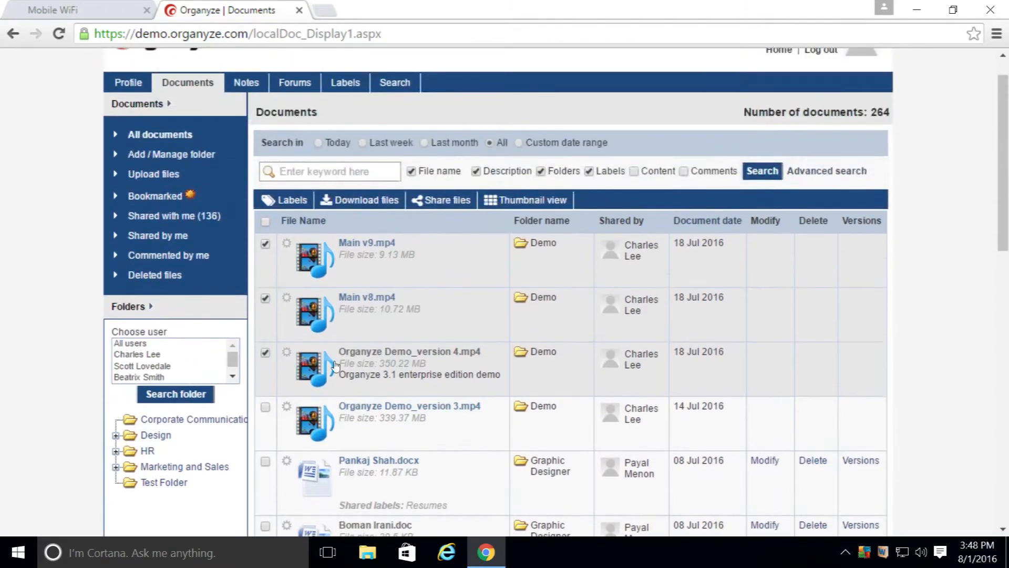
{"action": "left_click", "coordinate": [287, 205]}
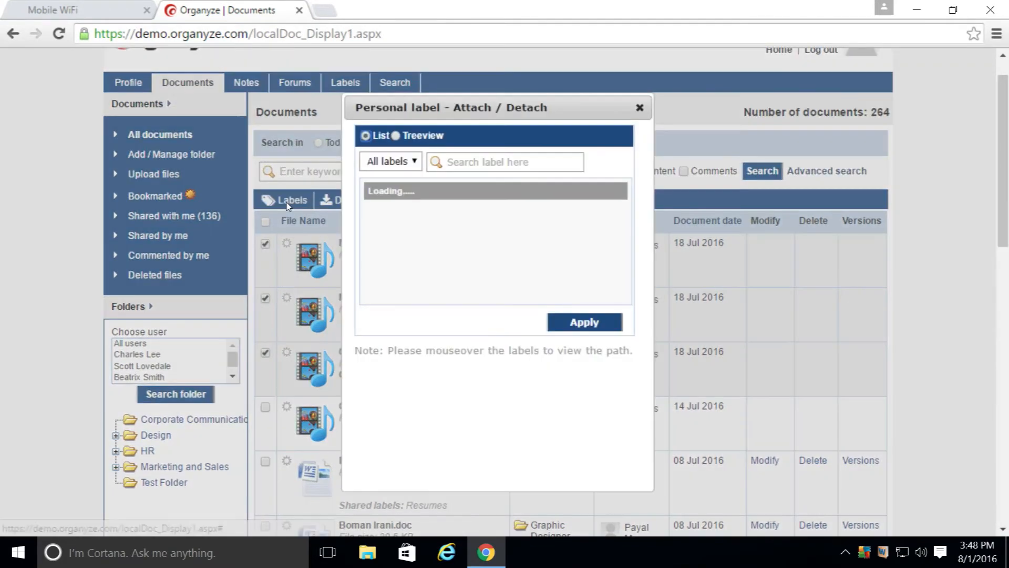
Show the labels as a tree, expand New Age Standard Products under Shared Labels and choose the Design label
{"action": "left_click", "coordinate": [397, 136]}
{"action": "left_click", "coordinate": [376, 163]}
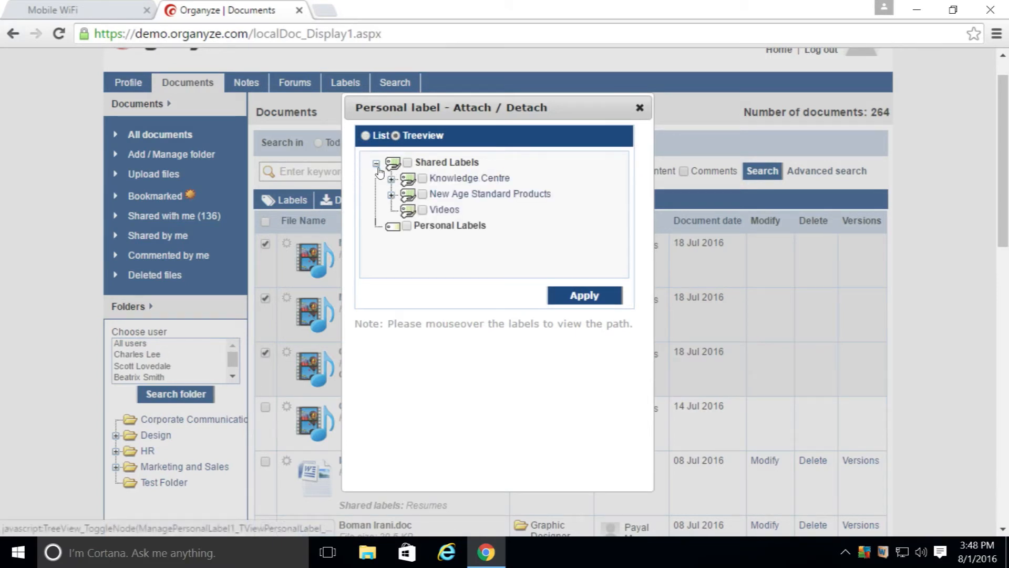
{"action": "left_click", "coordinate": [391, 195]}
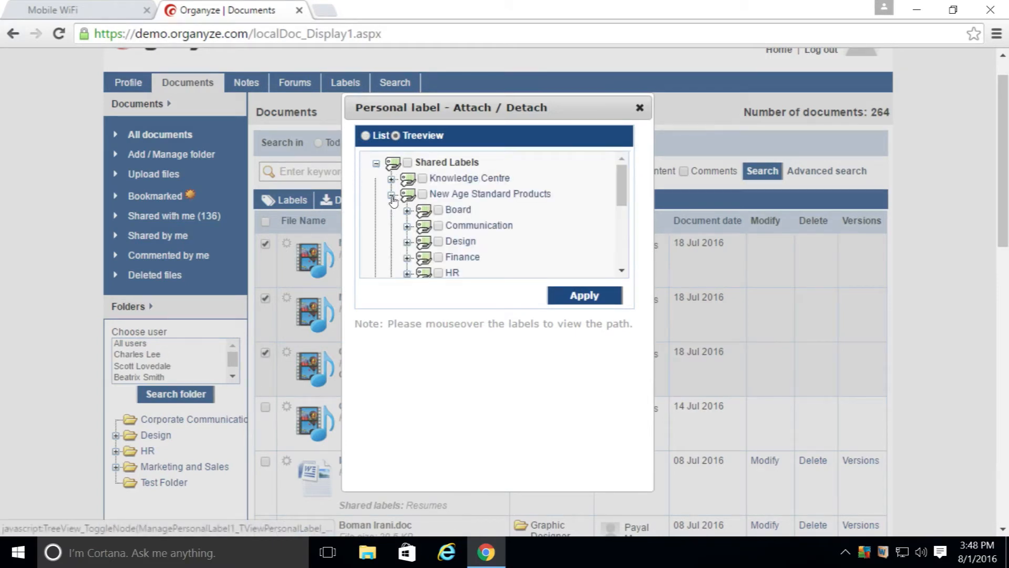
{"action": "left_click", "coordinate": [407, 242]}
{"action": "left_click", "coordinate": [439, 242]}
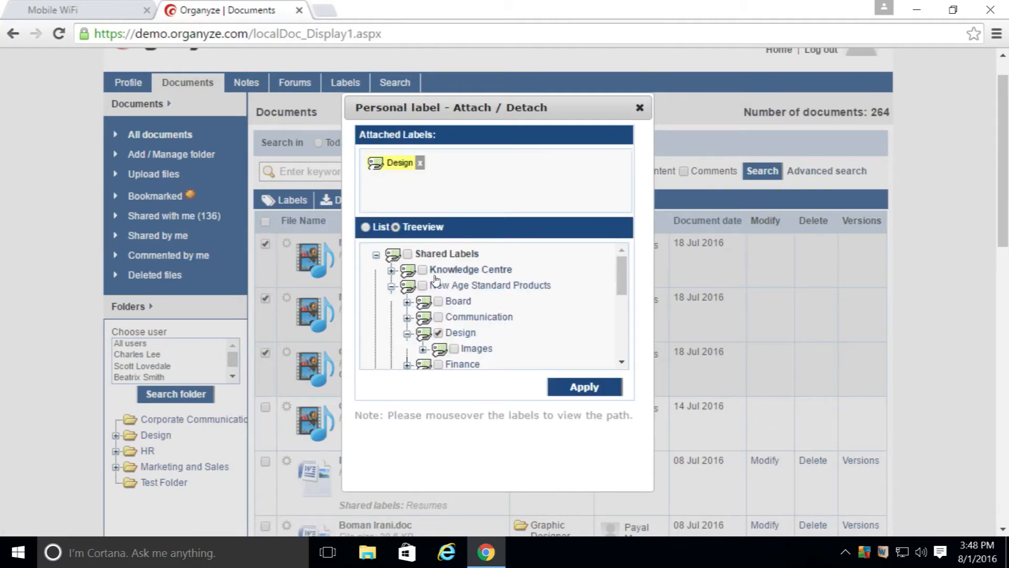
Add the Communication label and its Advertising sublabel, apply the chosen labels to the files and go to the Labels page
{"action": "left_click", "coordinate": [408, 318]}
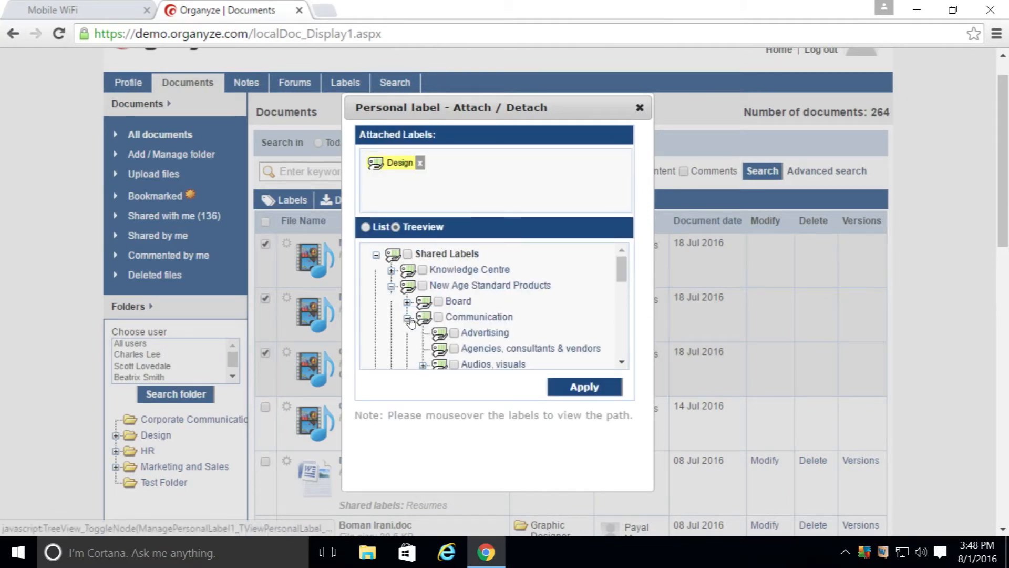
{"action": "left_click", "coordinate": [439, 318]}
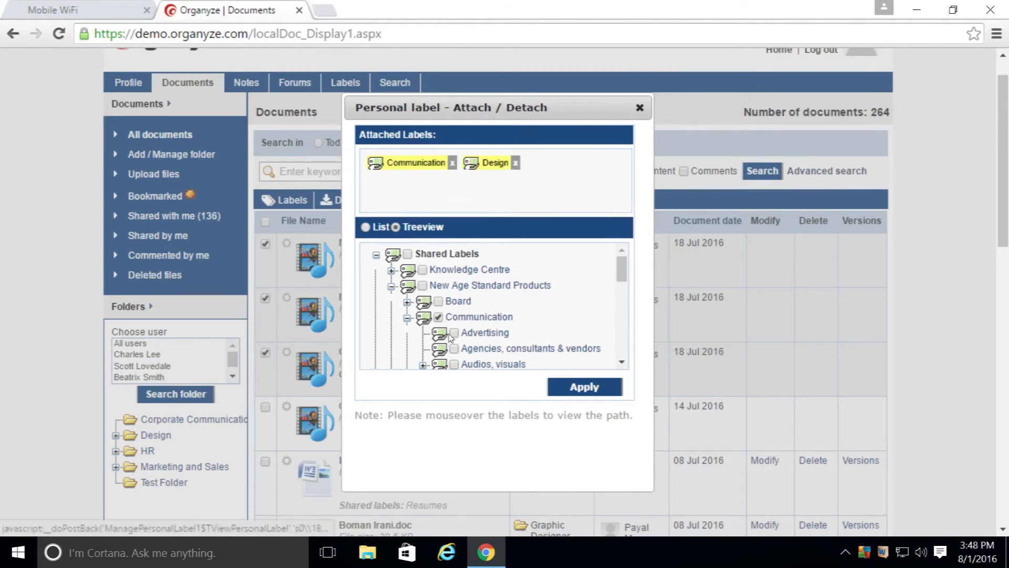
{"action": "left_click", "coordinate": [454, 334]}
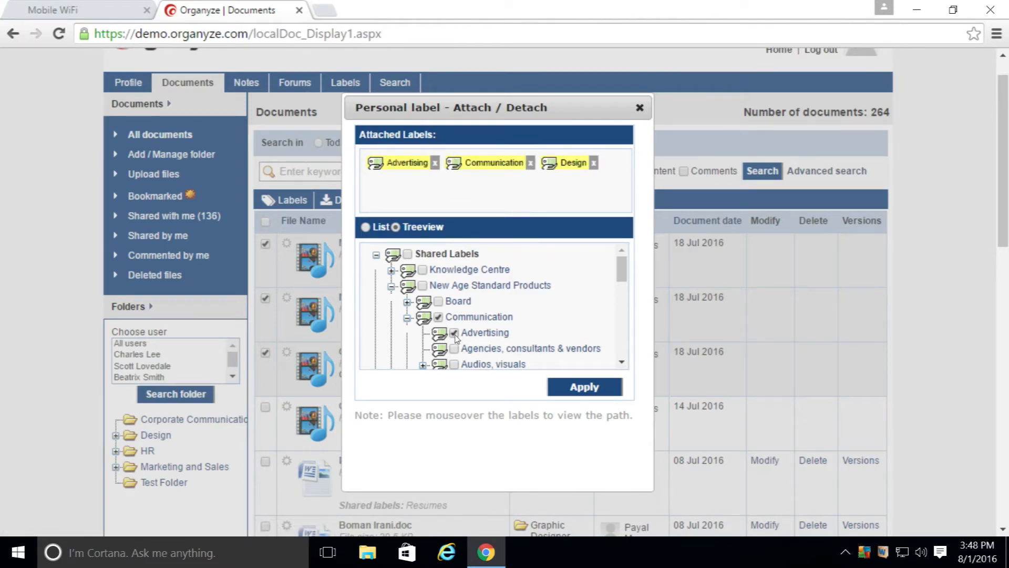
{"action": "left_click", "coordinate": [589, 389]}
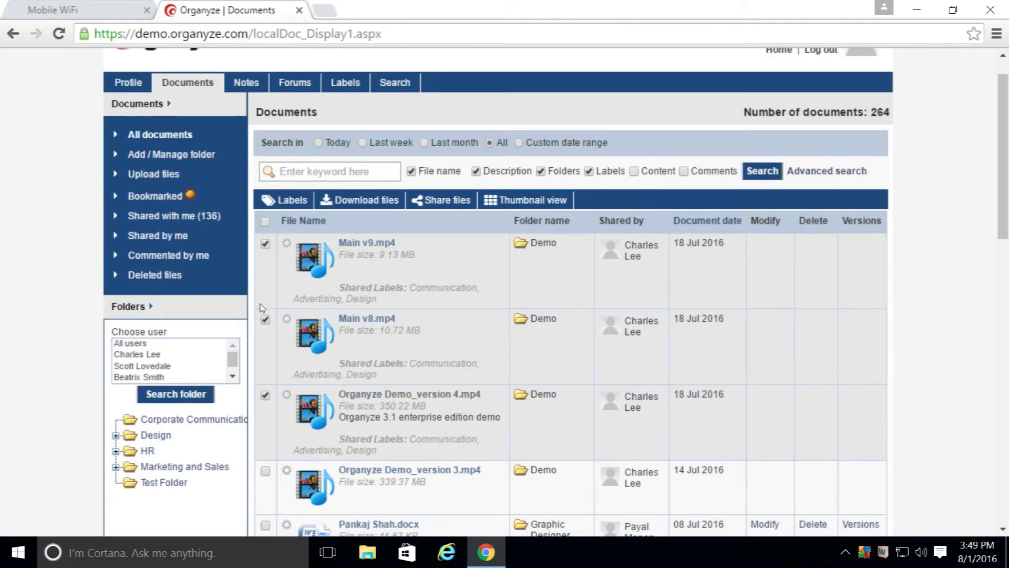
{"action": "left_click", "coordinate": [344, 83]}
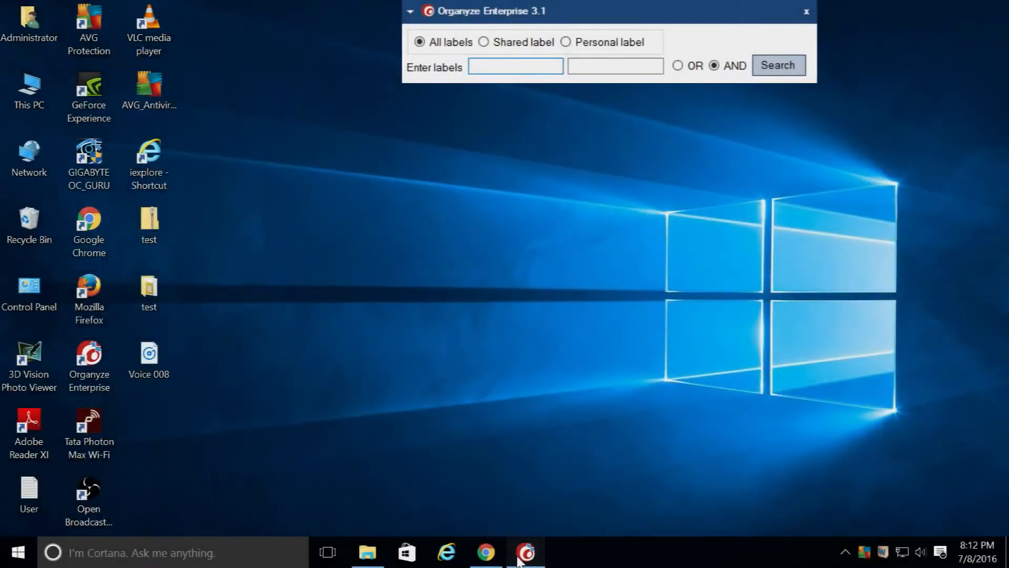
Switch to Organyze Enterprise, view the comments dialog of the pan-across-shanty-town-on-rio-hill video and close it
{"action": "left_click", "coordinate": [521, 556]}
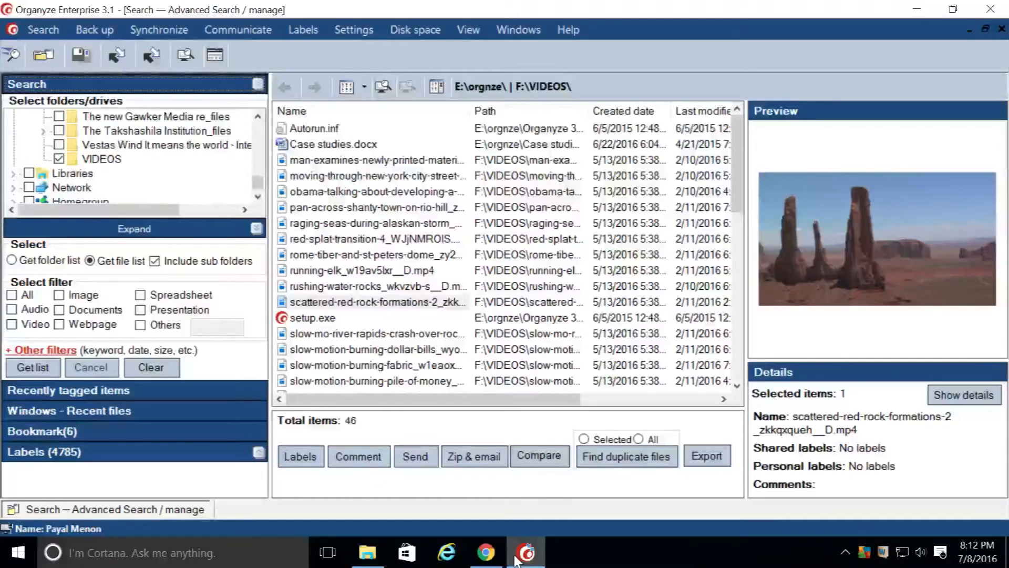
{"action": "left_click", "coordinate": [391, 209]}
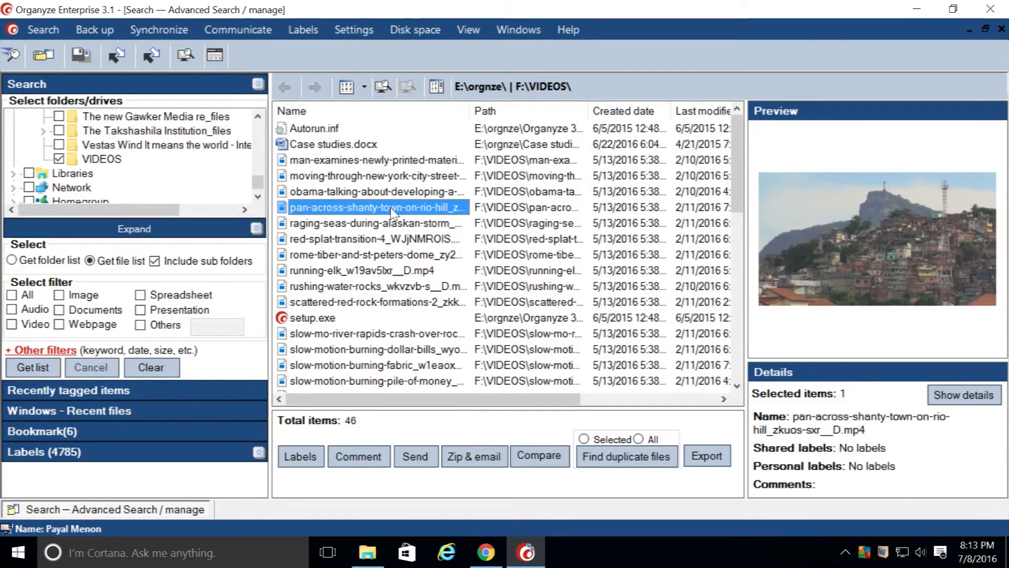
{"action": "left_click", "coordinate": [352, 455]}
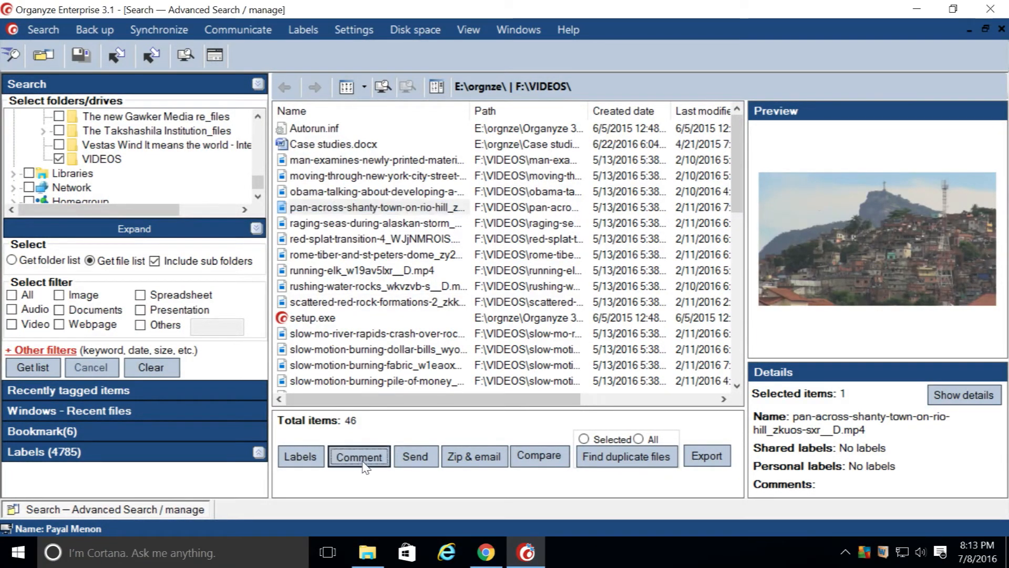
{"action": "left_click", "coordinate": [791, 59]}
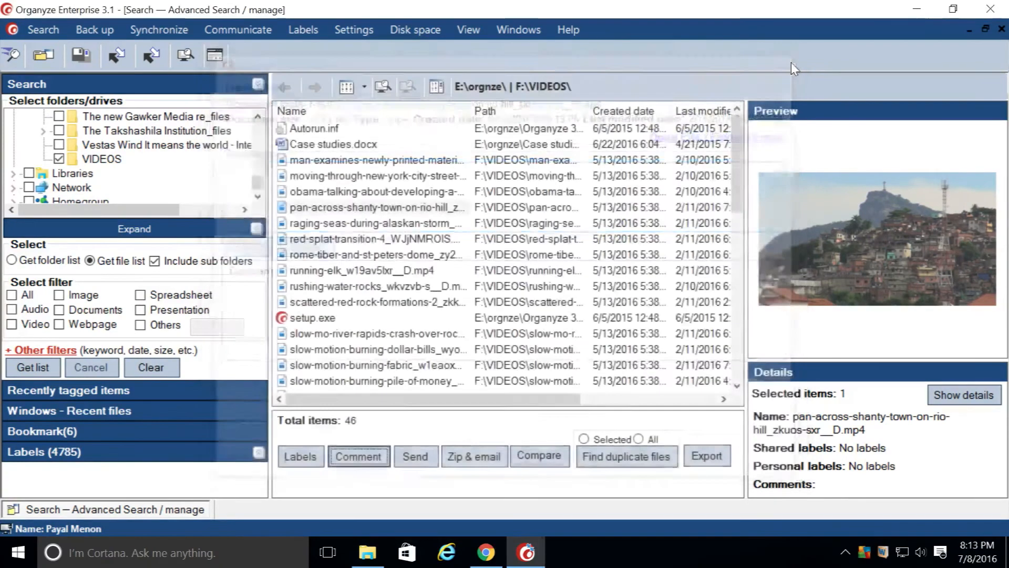
Save the comment "city on a hill" on the pan-across-shanty-town-on-rio-hill video and close the comments dialog
{"action": "right_click", "coordinate": [408, 212]}
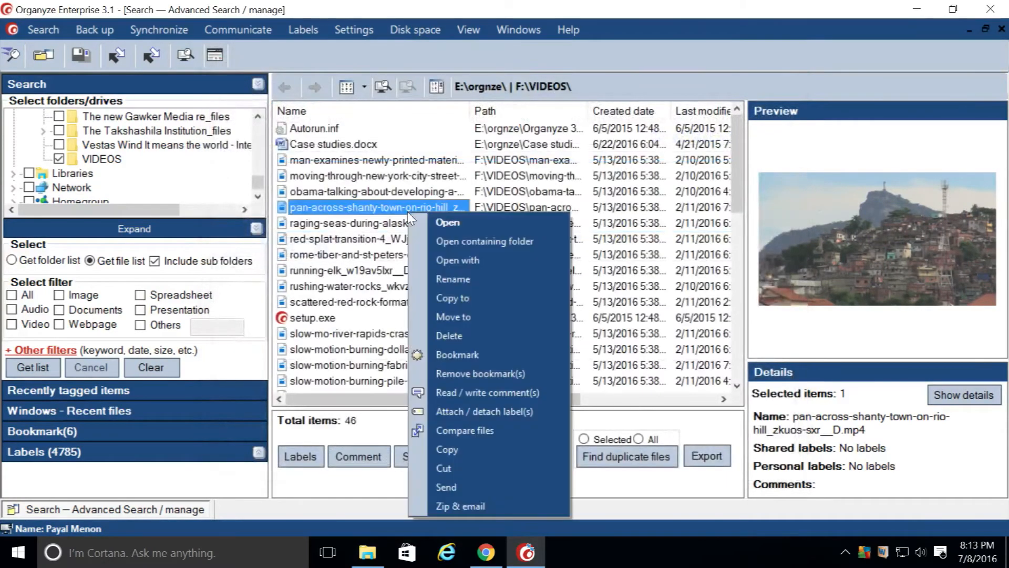
{"action": "left_click", "coordinate": [478, 395]}
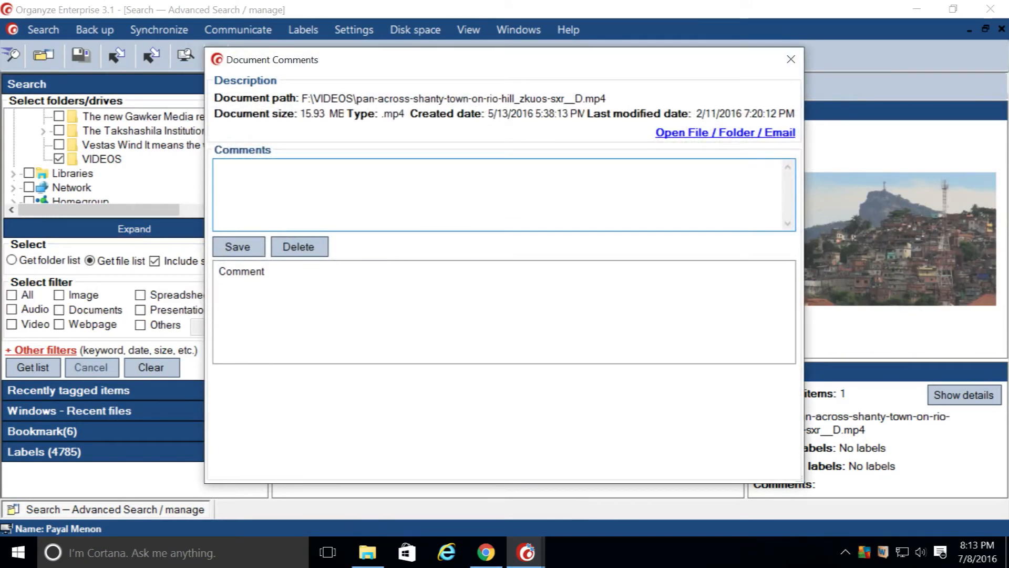
{"action": "type", "text": "city on a hil"}
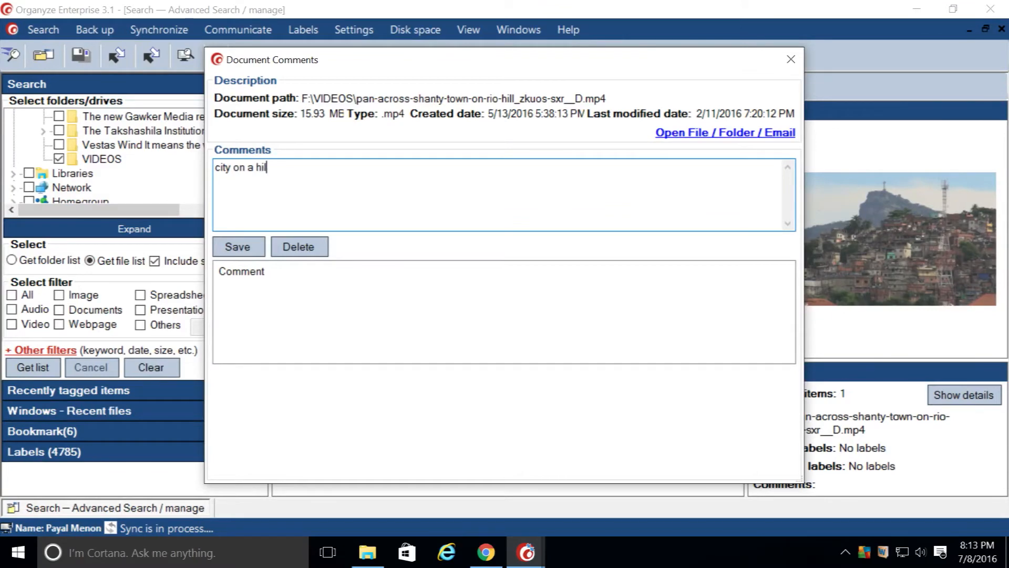
{"action": "left_click", "coordinate": [250, 251]}
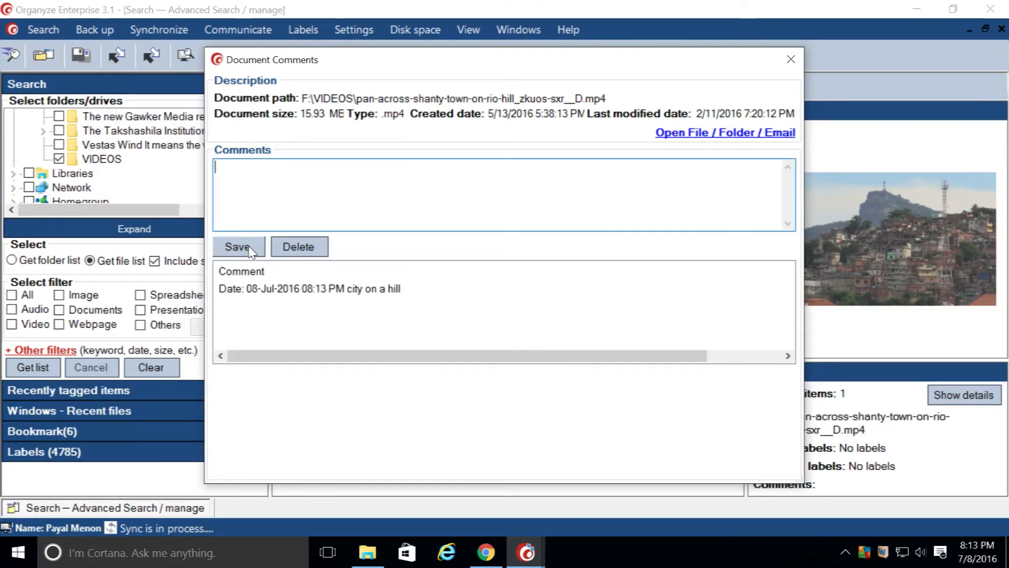
{"action": "left_click", "coordinate": [791, 59]}
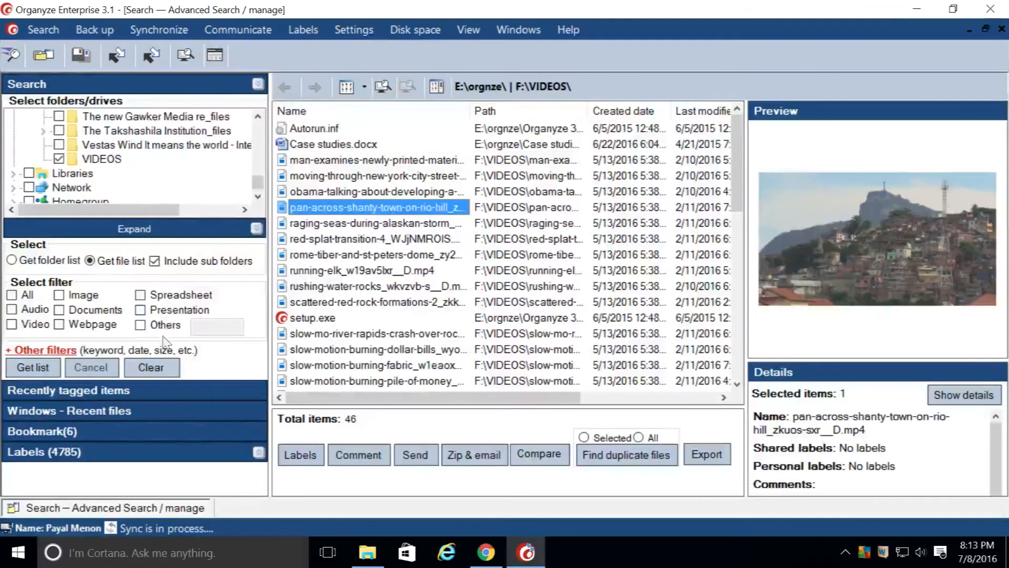
Search file comments for the keyword "city on a hill" and select the matching video
{"action": "left_click", "coordinate": [51, 351]}
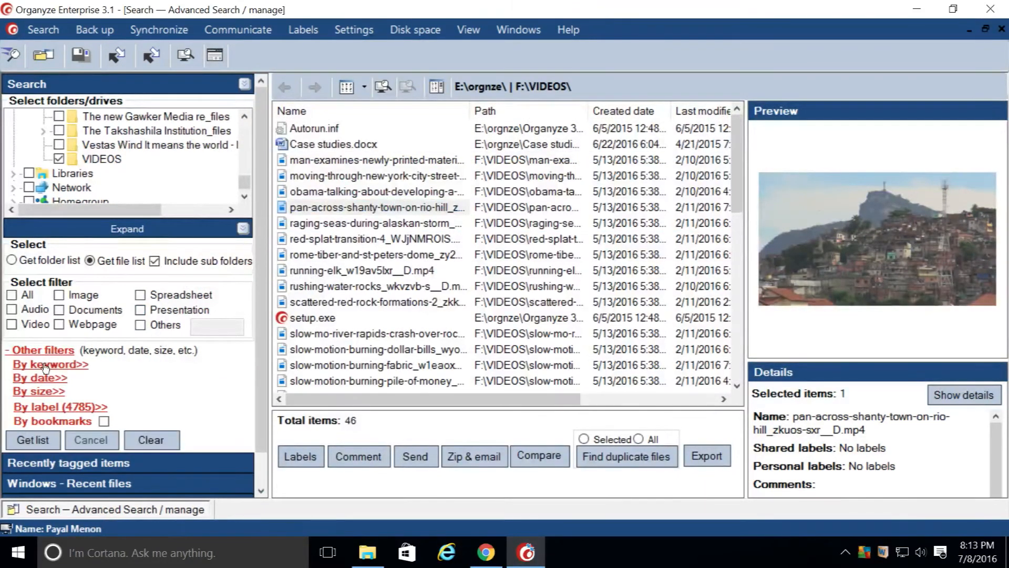
{"action": "left_click", "coordinate": [46, 365]}
{"action": "left_click", "coordinate": [36, 484]}
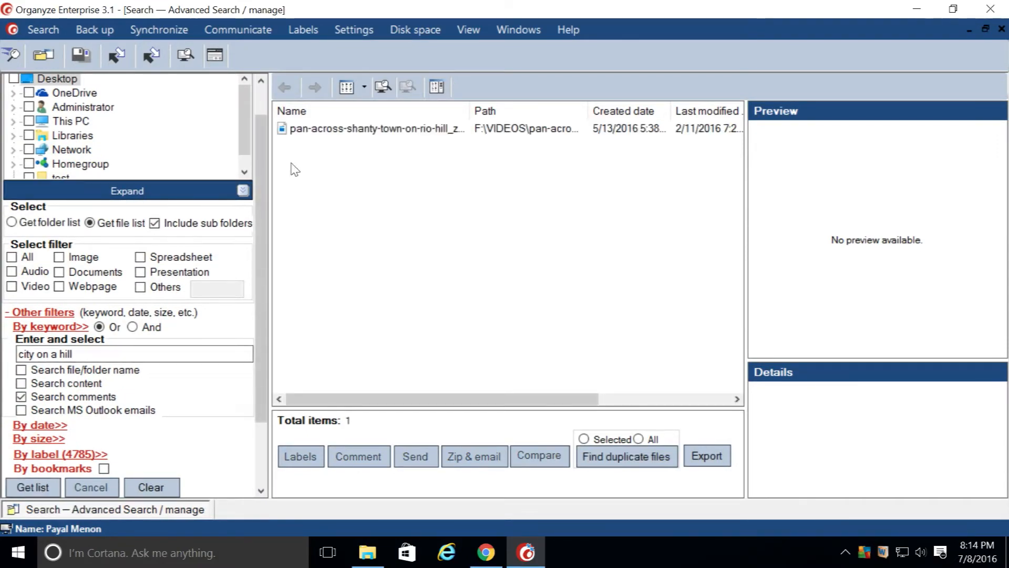
{"action": "left_click", "coordinate": [321, 131]}
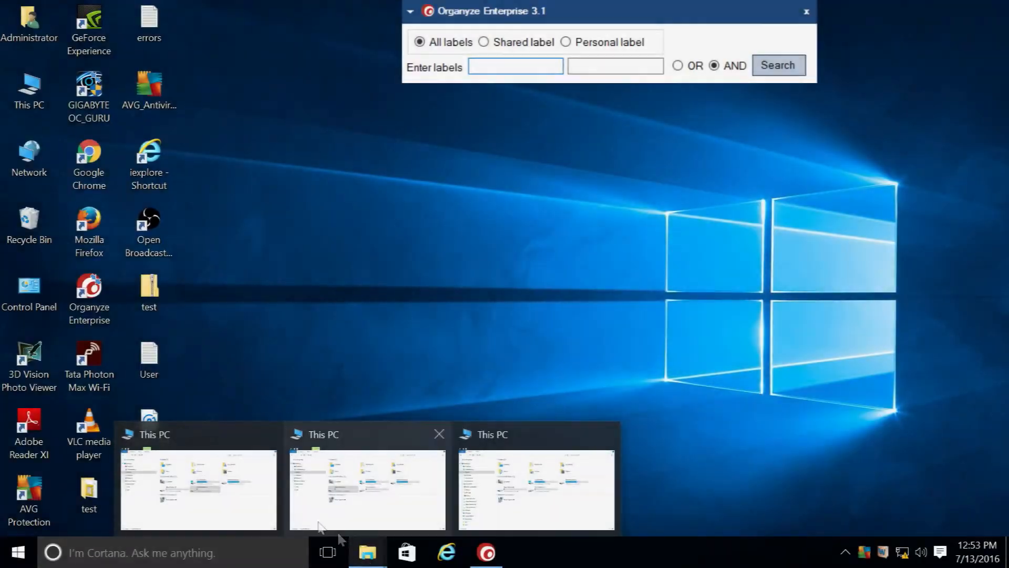
Switch to a File Explorer window, browse to the orgnze folder on drive E: and select the Case studies document
{"action": "left_click", "coordinate": [319, 525]}
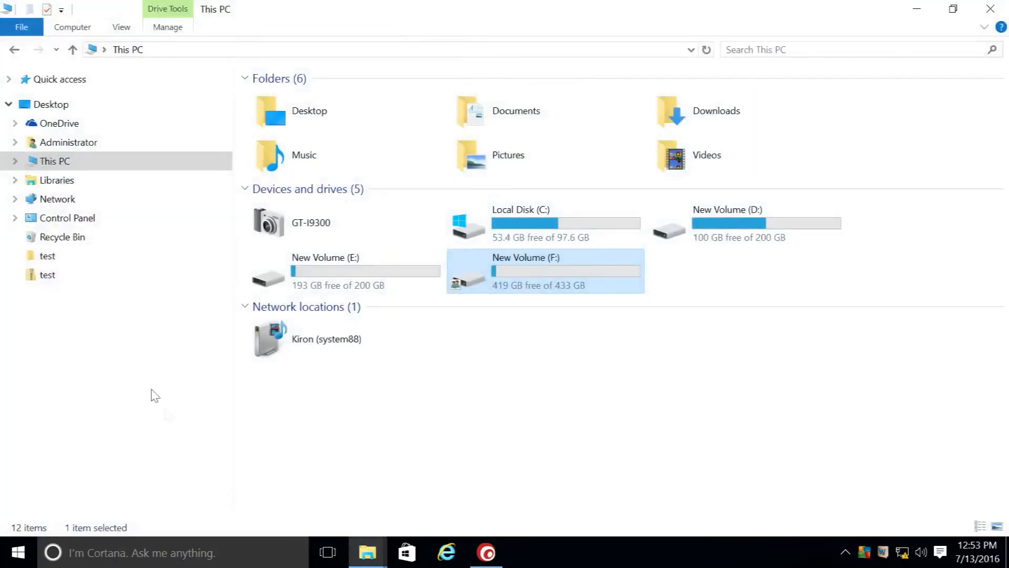
{"action": "left_click", "coordinate": [14, 161]}
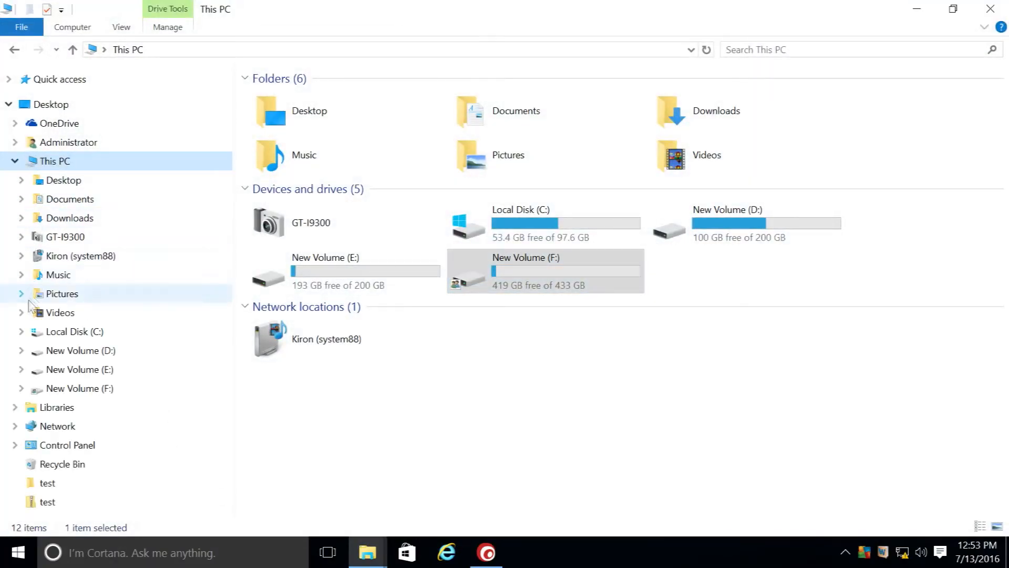
{"action": "left_click", "coordinate": [21, 369]}
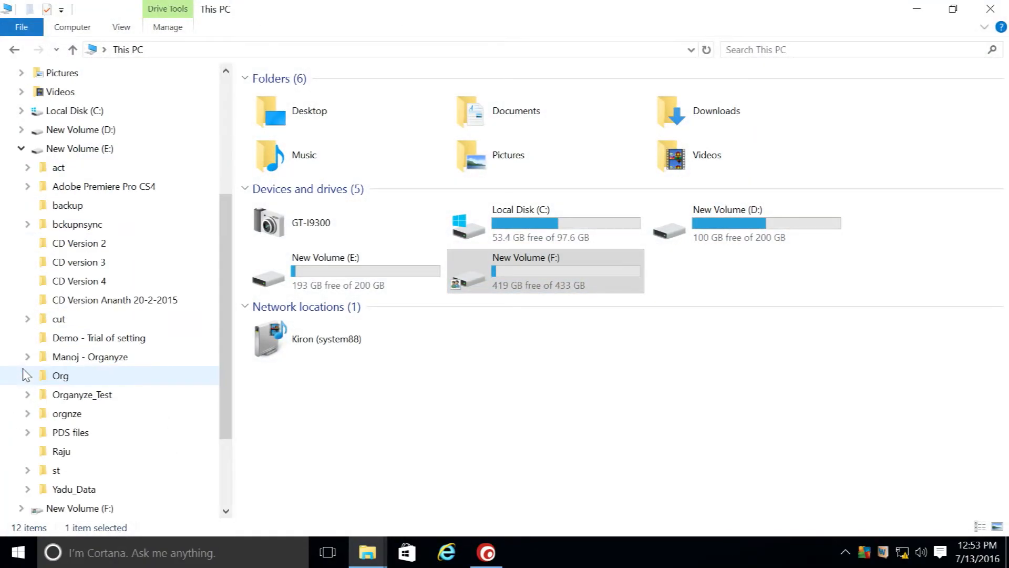
{"action": "left_click", "coordinate": [68, 415]}
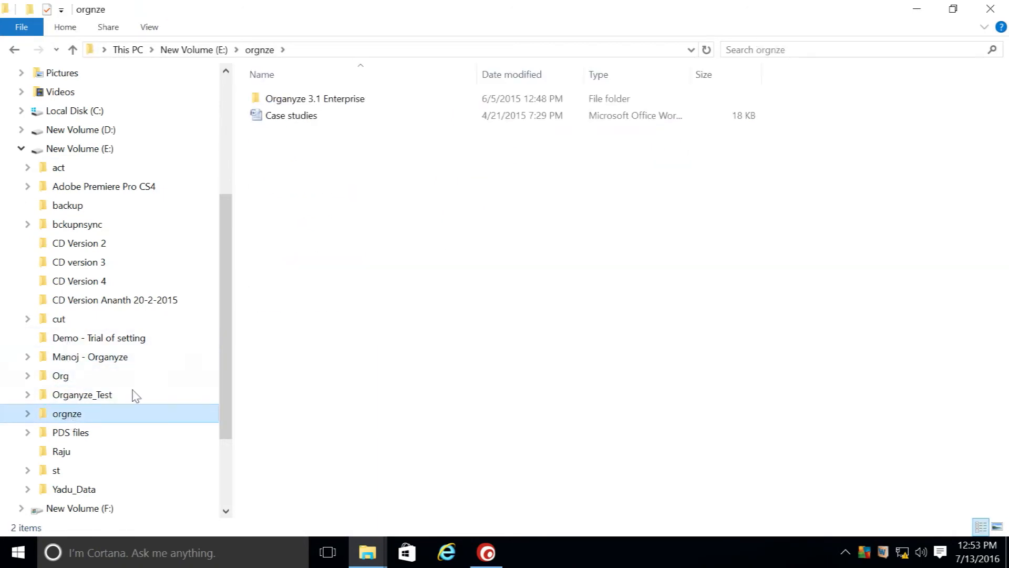
{"action": "left_click", "coordinate": [292, 117]}
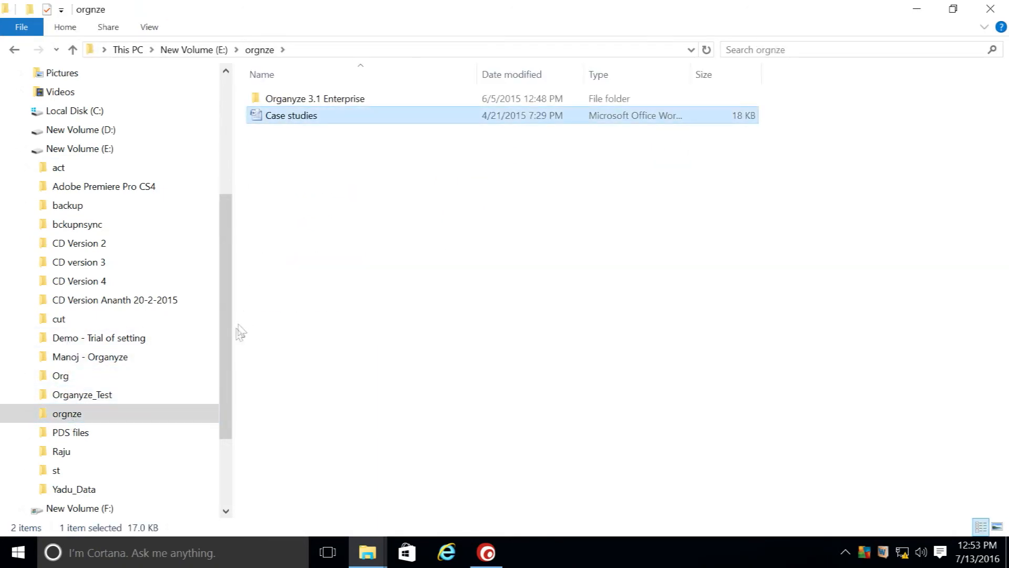
In another File Explorer window, browse to Shared_Data > Brochure on drive F: and select the Case studies document
{"action": "mouse_move", "coordinate": [368, 552]}
{"action": "left_click", "coordinate": [403, 521]}
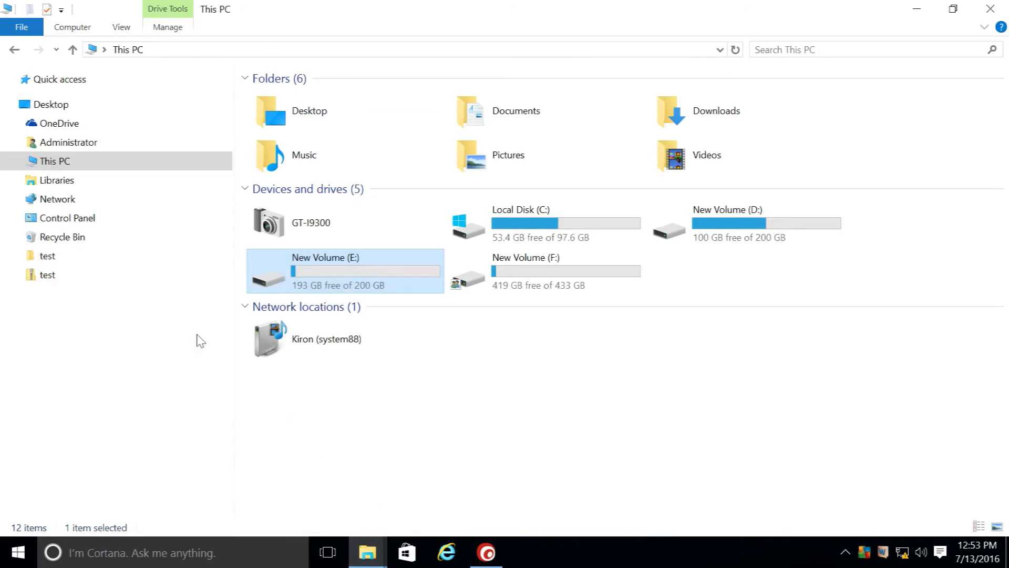
{"action": "left_click", "coordinate": [14, 161]}
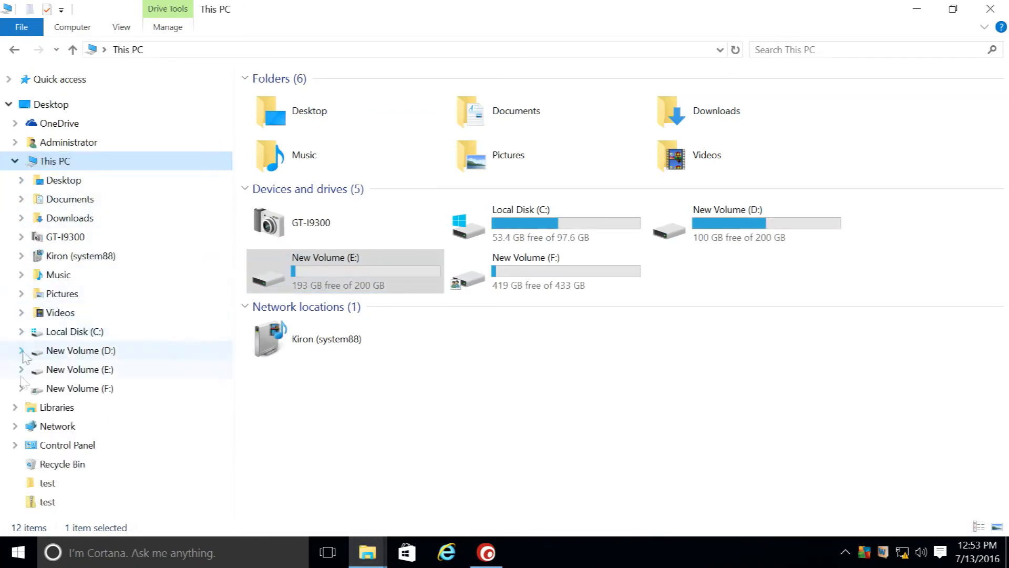
{"action": "left_click", "coordinate": [22, 369]}
{"action": "left_click_drag", "start_coordinate": [225, 257], "coordinate": [224, 437]}
{"action": "left_click", "coordinate": [27, 433]}
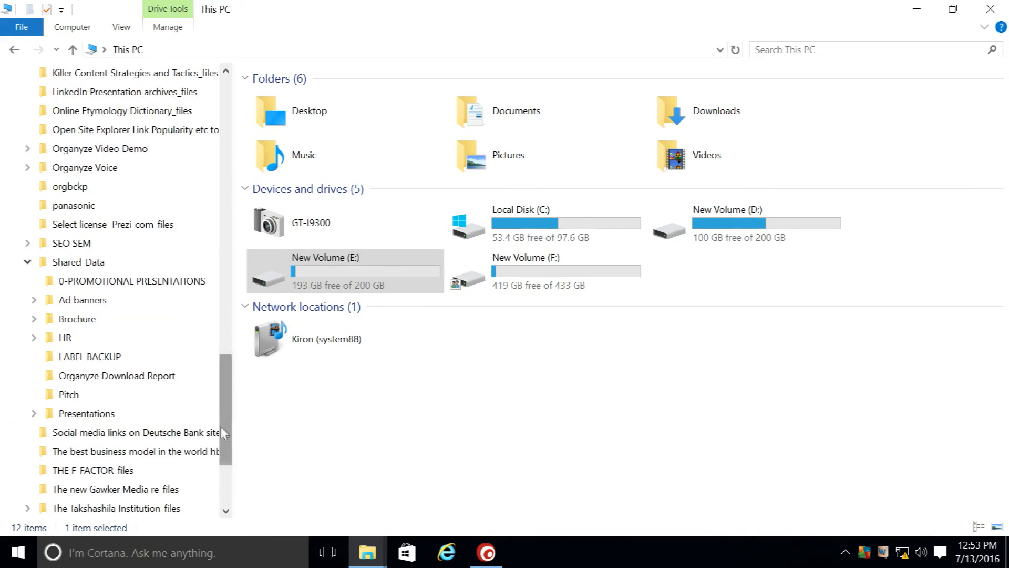
{"action": "left_click", "coordinate": [77, 319]}
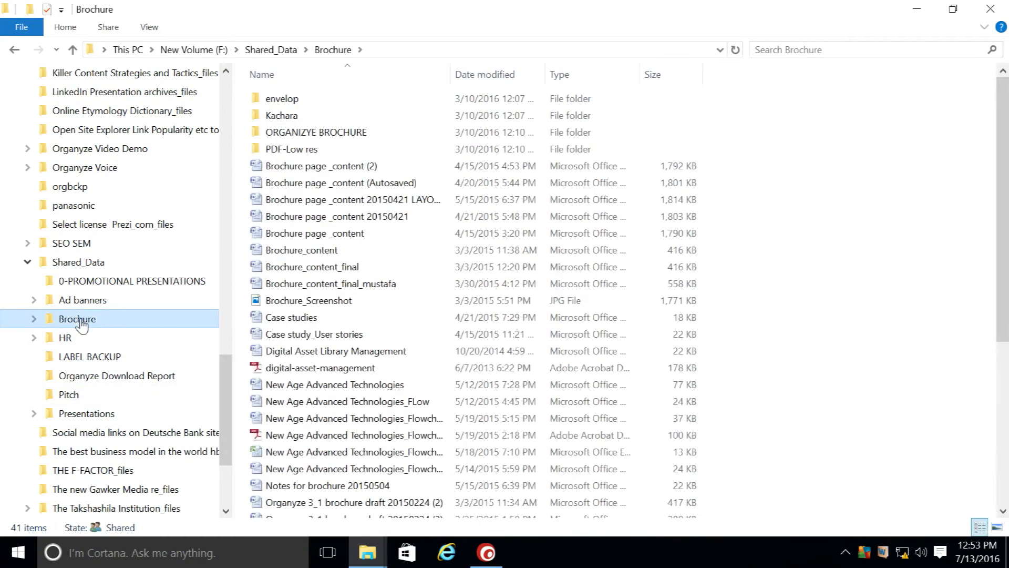
{"action": "left_click", "coordinate": [291, 319]}
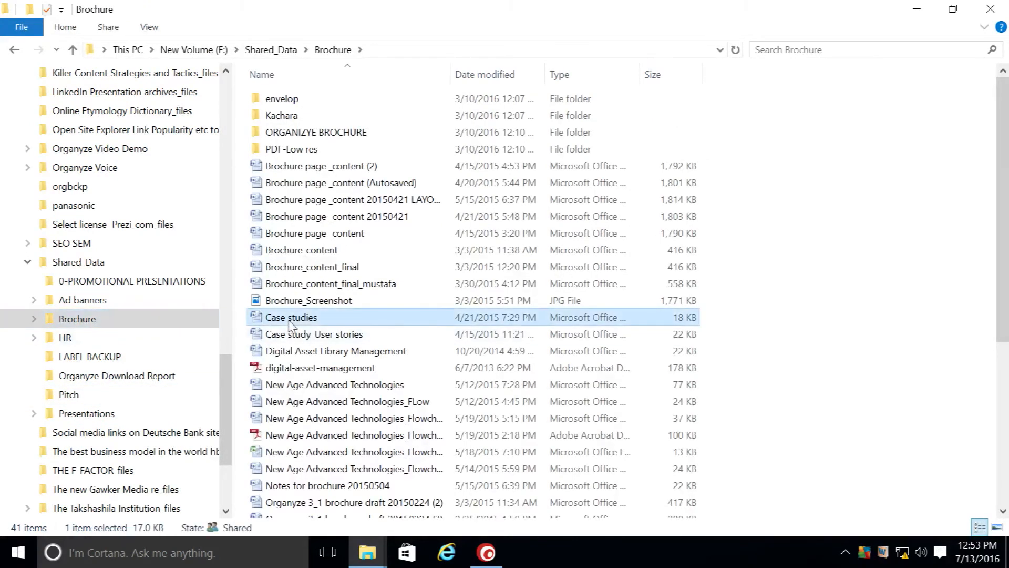
In a third File Explorer window, browse the network to SYSTEM88 > Shared_Data > MARKETING AND SALES > Analysis and select the Case studies document
{"action": "left_click", "coordinate": [506, 505]}
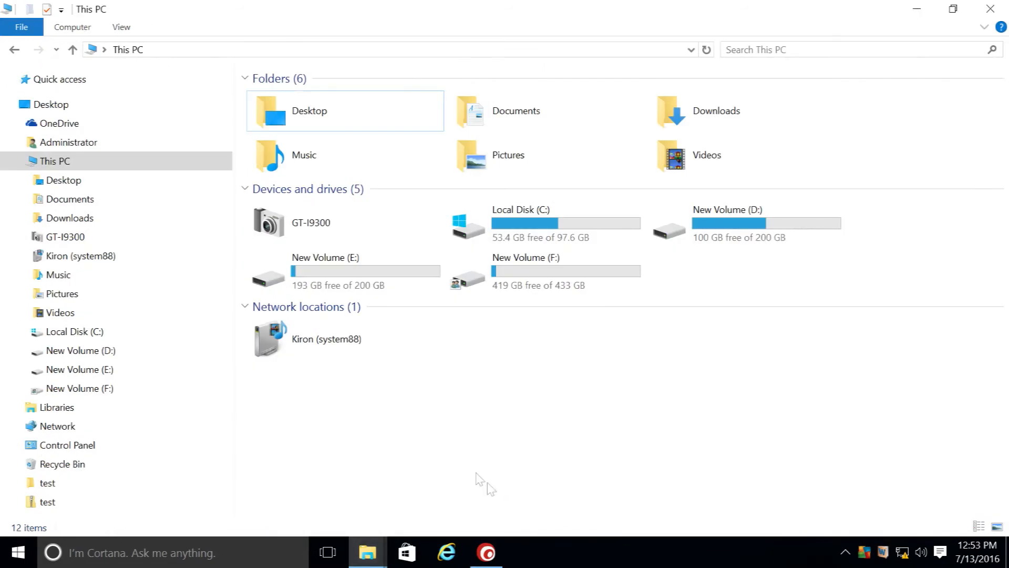
{"action": "left_click", "coordinate": [16, 425]}
{"action": "scroll", "coordinate": [223, 399], "scroll_direction": "down", "scroll_amount": 1}
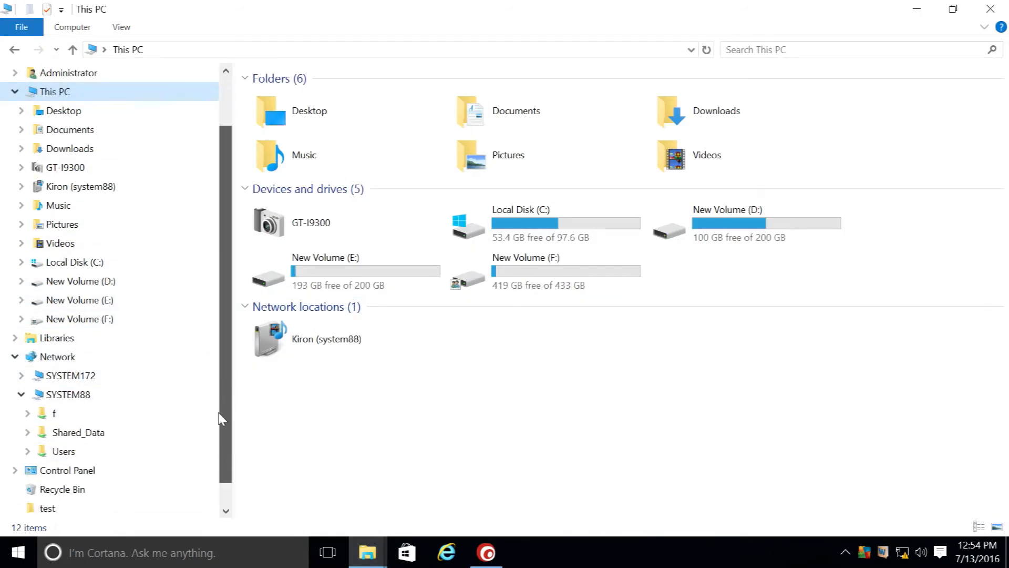
{"action": "left_click", "coordinate": [28, 432]}
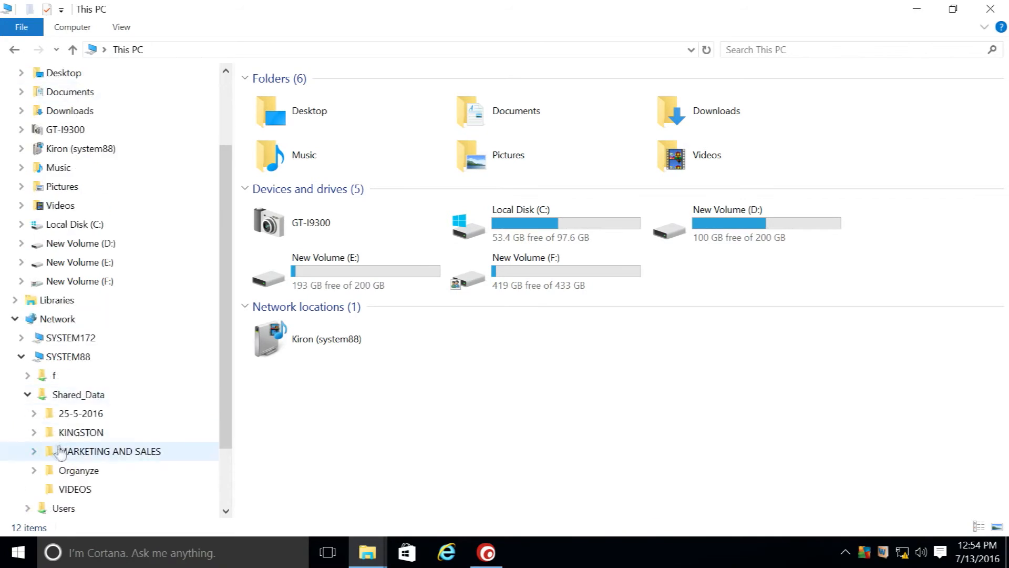
{"action": "left_click", "coordinate": [34, 452]}
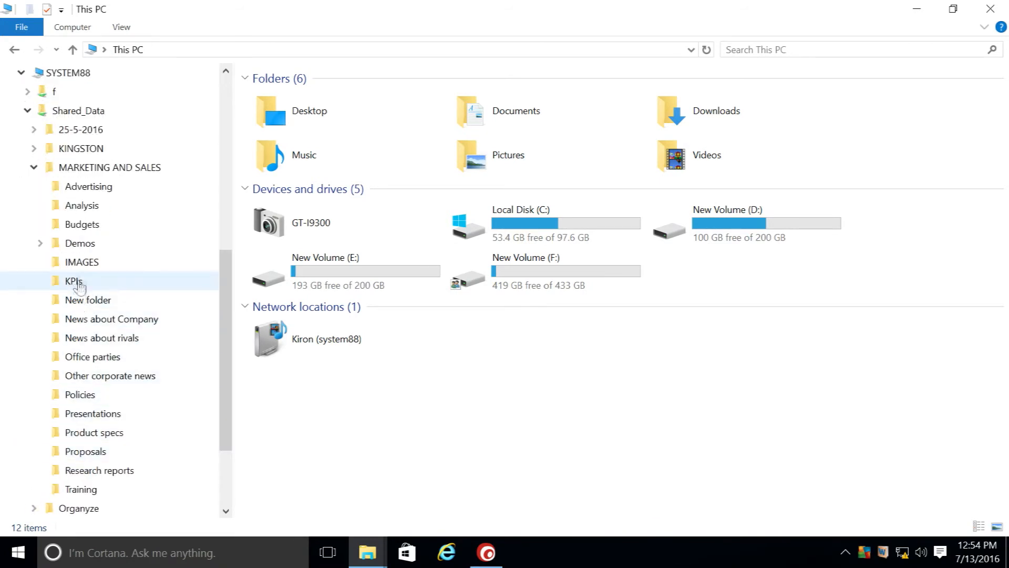
{"action": "left_click", "coordinate": [84, 206]}
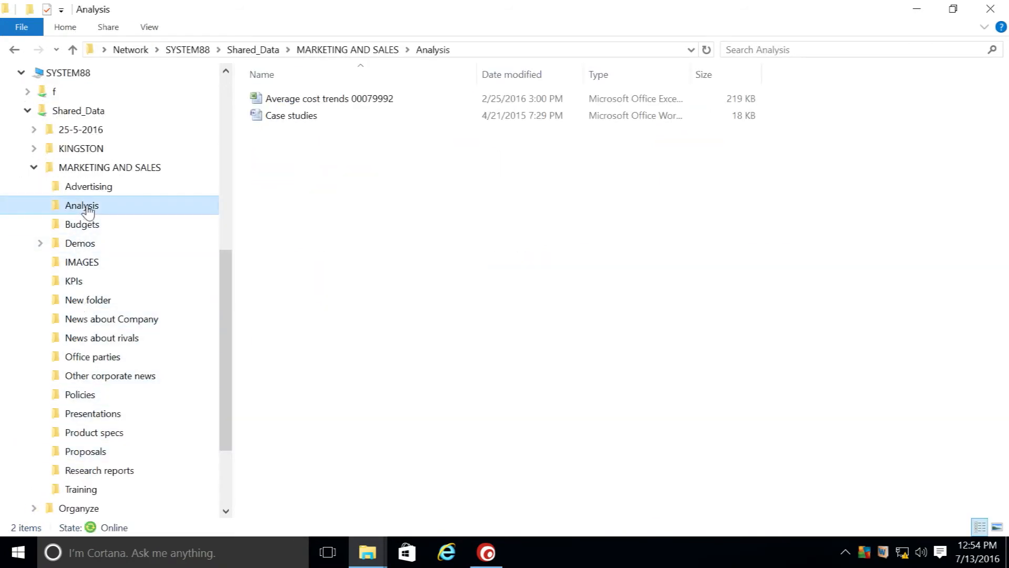
{"action": "left_click", "coordinate": [289, 120]}
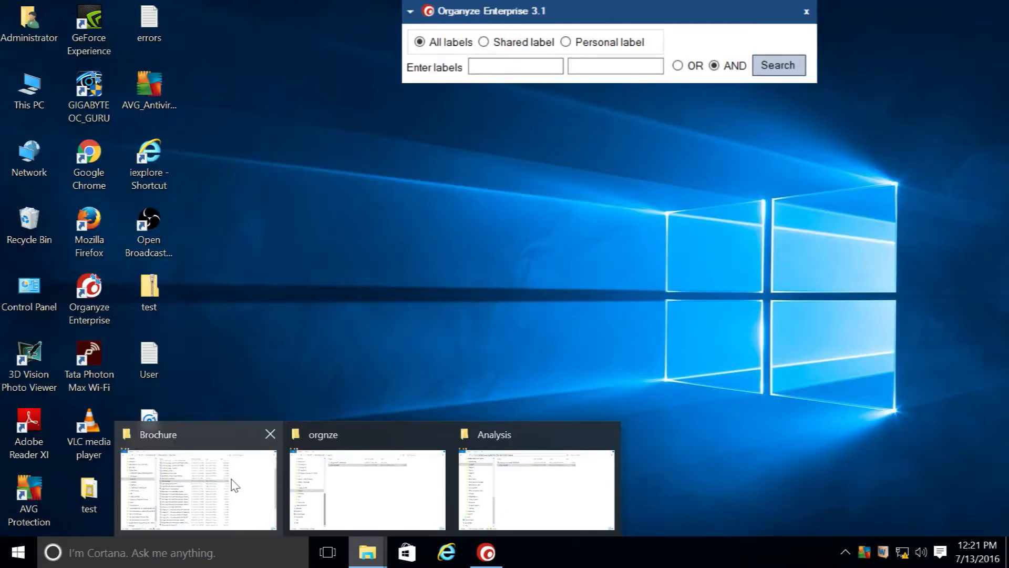
Examine the full folder path of the Case studies document in the Brochure, orgnze and Analysis windows in turn
{"action": "left_click", "coordinate": [207, 484]}
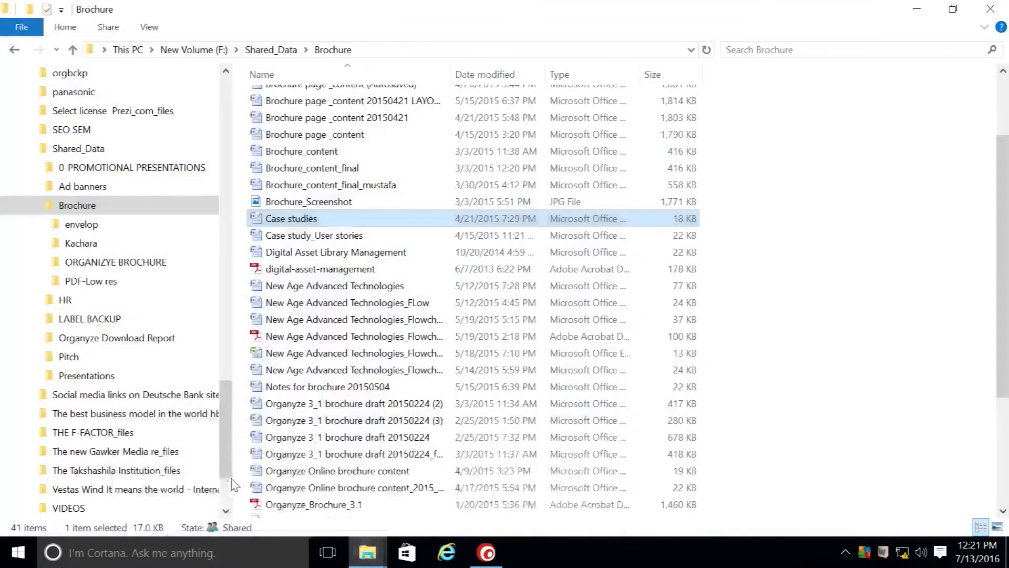
{"action": "left_click", "coordinate": [419, 51]}
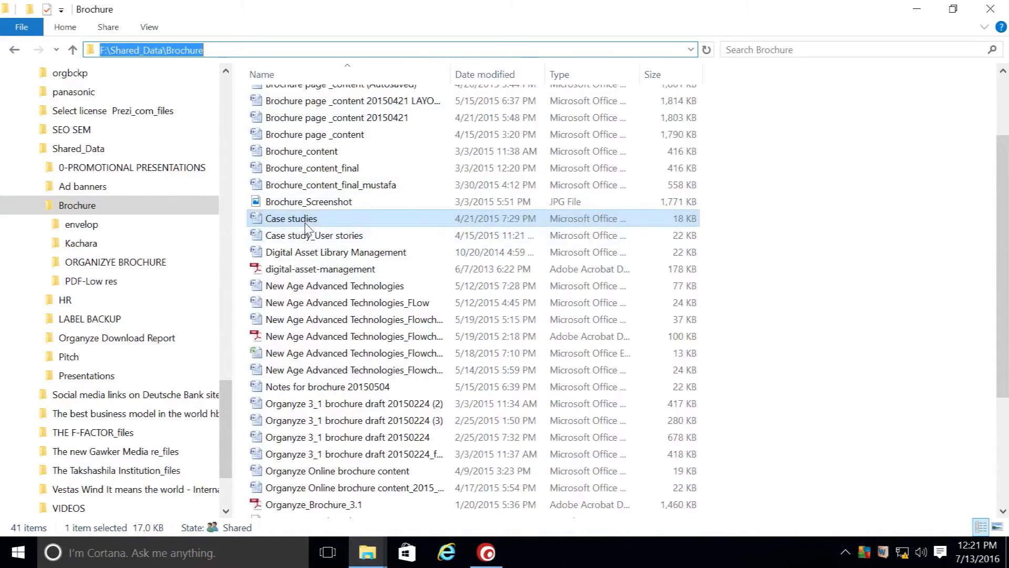
{"action": "left_click", "coordinate": [366, 552]}
{"action": "left_click", "coordinate": [385, 514]}
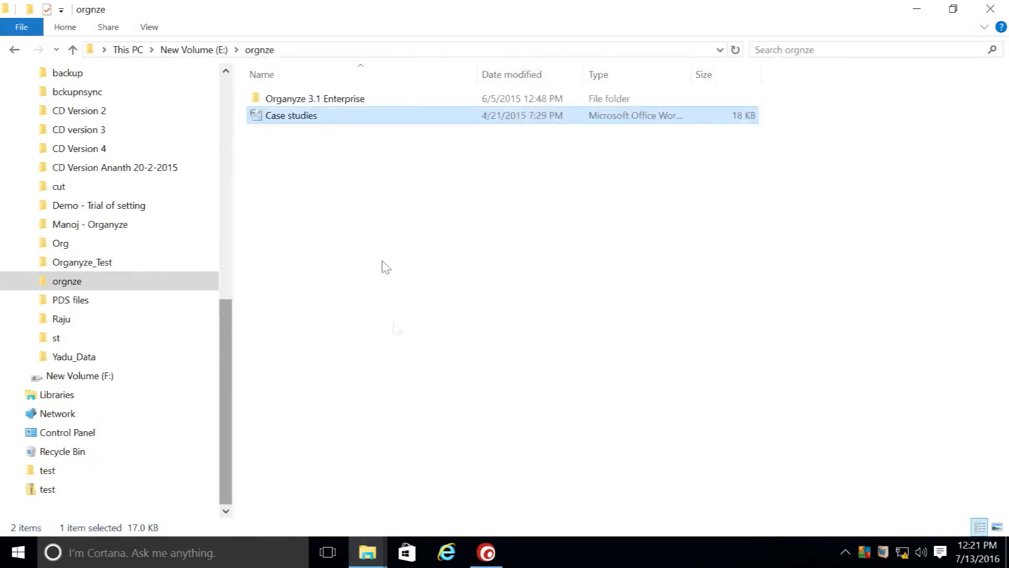
{"action": "left_click", "coordinate": [461, 49]}
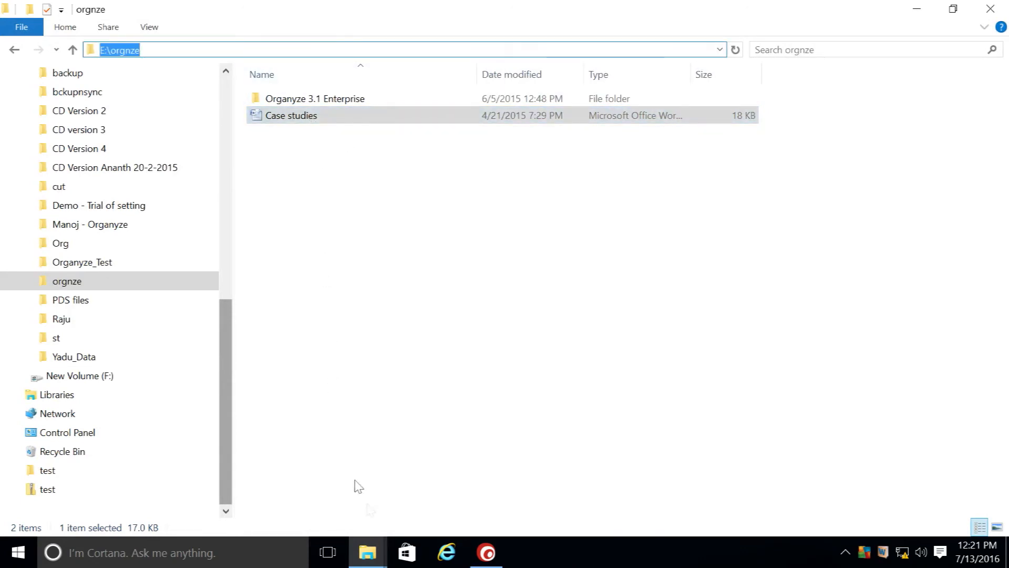
{"action": "left_click", "coordinate": [367, 552]}
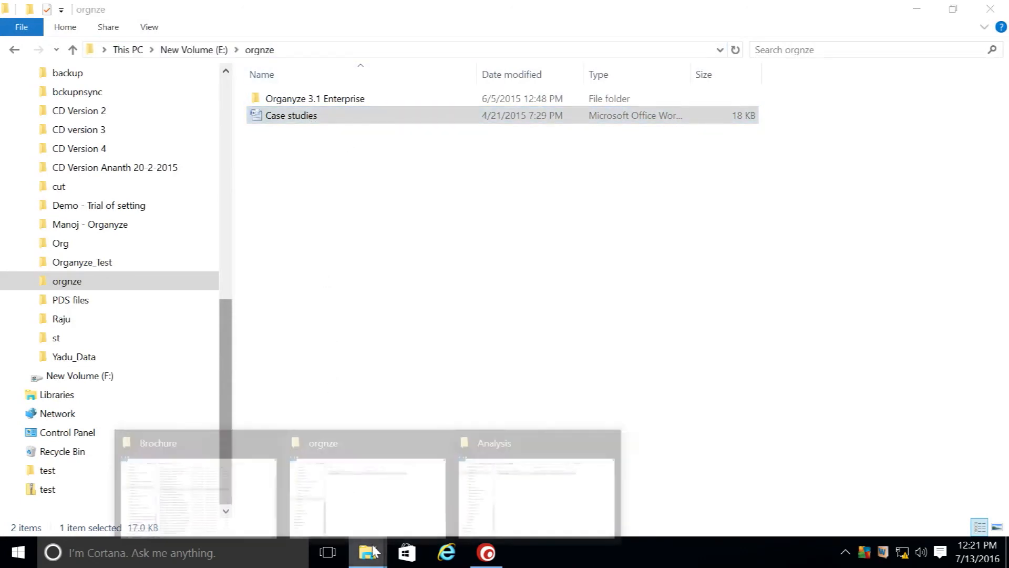
{"action": "left_click", "coordinate": [523, 514]}
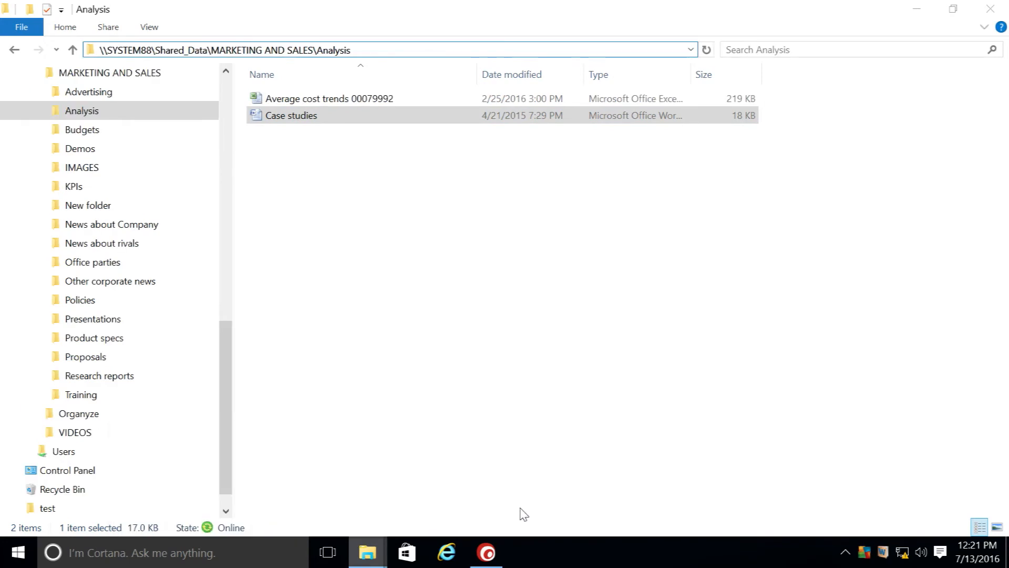
{"action": "left_click", "coordinate": [613, 52]}
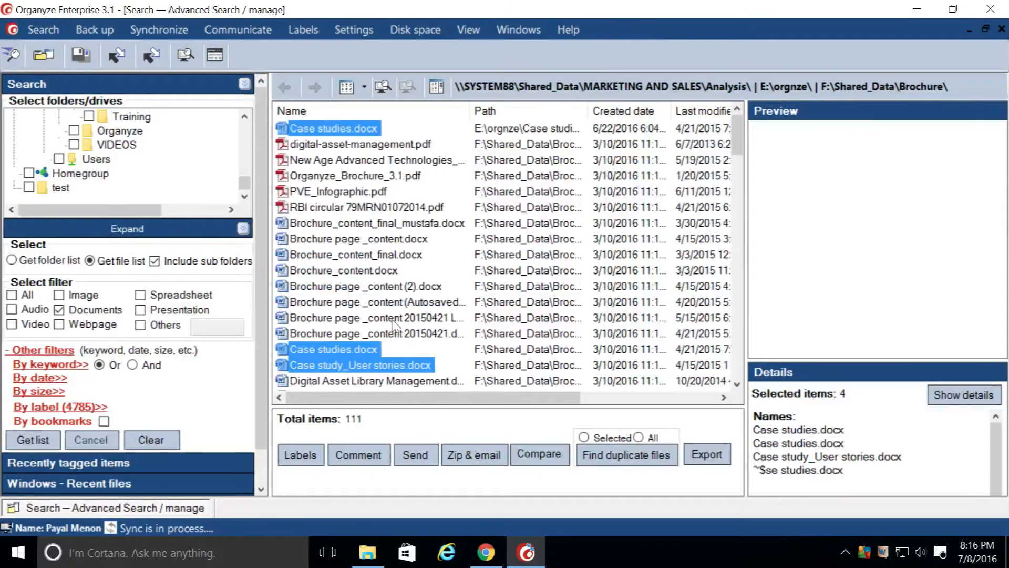
In Organyze, search file and folder names for the keyword "case studies" among documents and select the Case studies.docx stored in E:\orgnze
{"action": "left_click_drag", "start_coordinate": [263, 356], "coordinate": [263, 375]}
{"action": "left_click", "coordinate": [65, 343]}
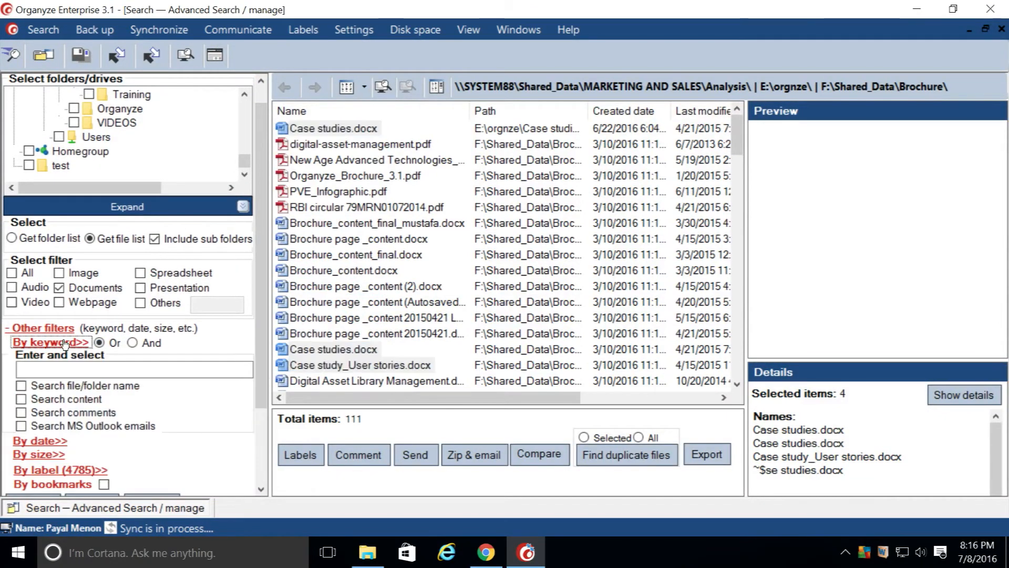
{"action": "left_click", "coordinate": [54, 368]}
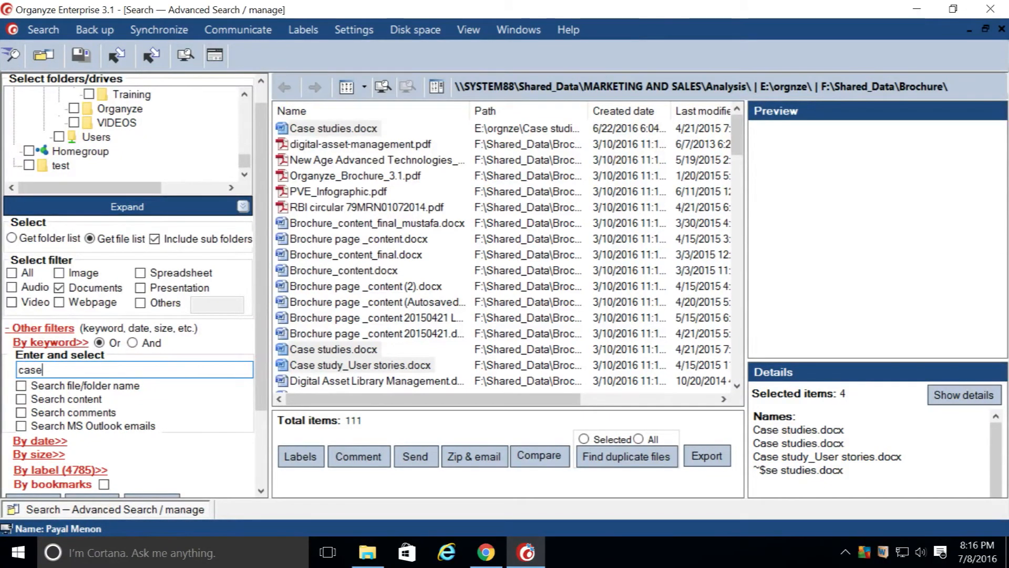
{"action": "type", "text": "case studies"}
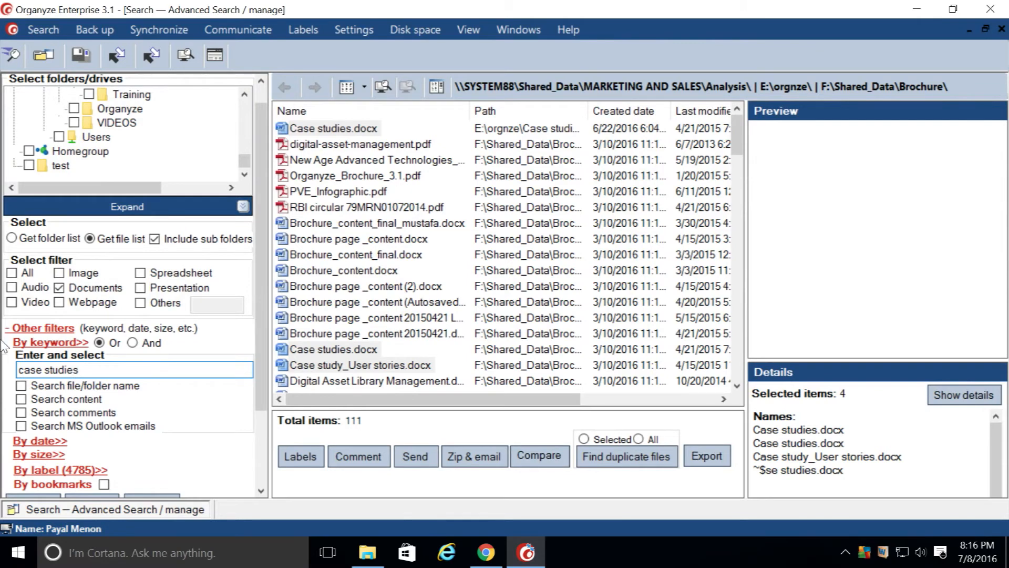
{"action": "left_click", "coordinate": [22, 387]}
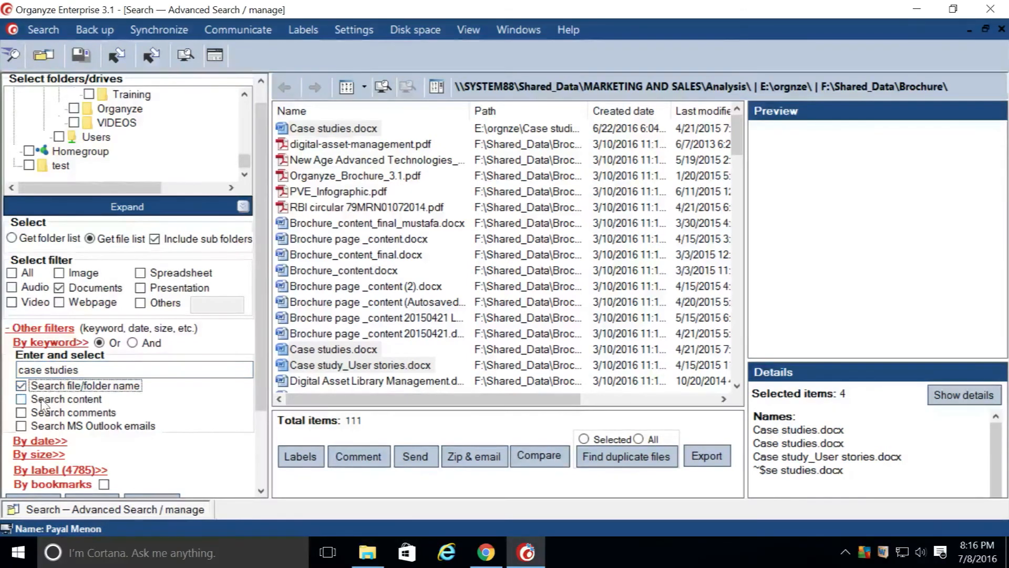
{"action": "left_click_drag", "start_coordinate": [261, 386], "coordinate": [268, 412]}
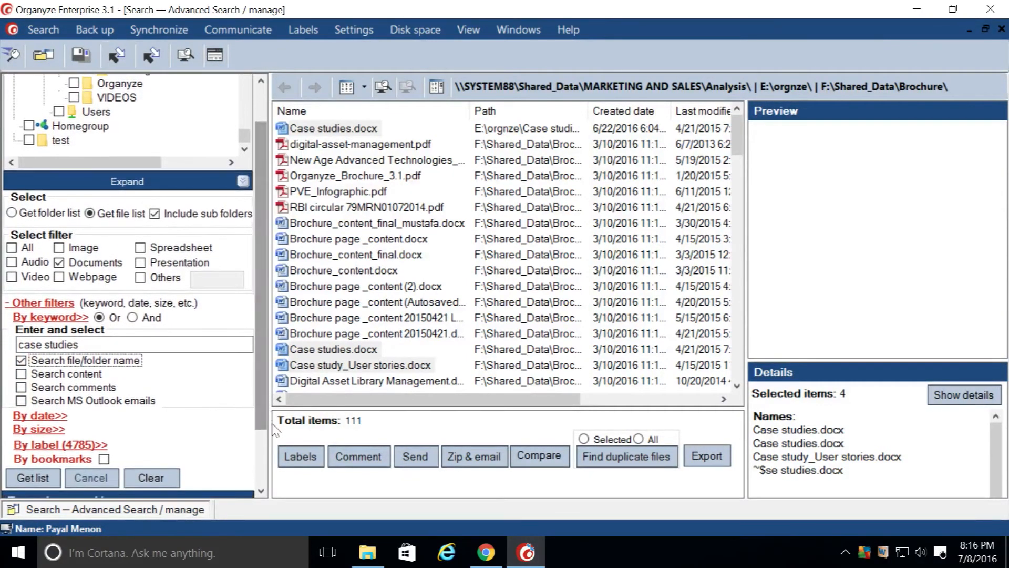
{"action": "left_click", "coordinate": [41, 480]}
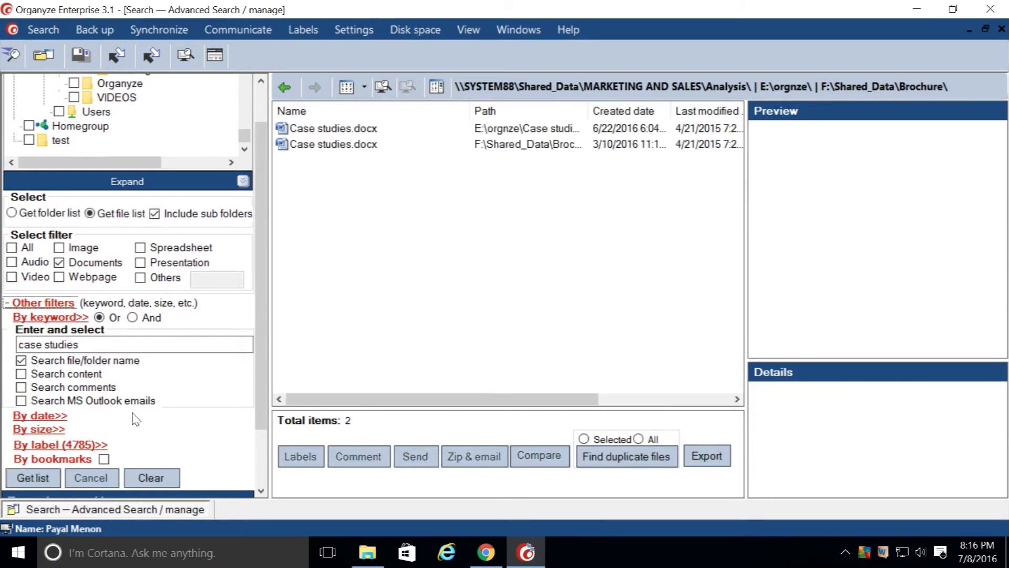
{"action": "left_click_drag", "start_coordinate": [257, 347], "coordinate": [333, 248]}
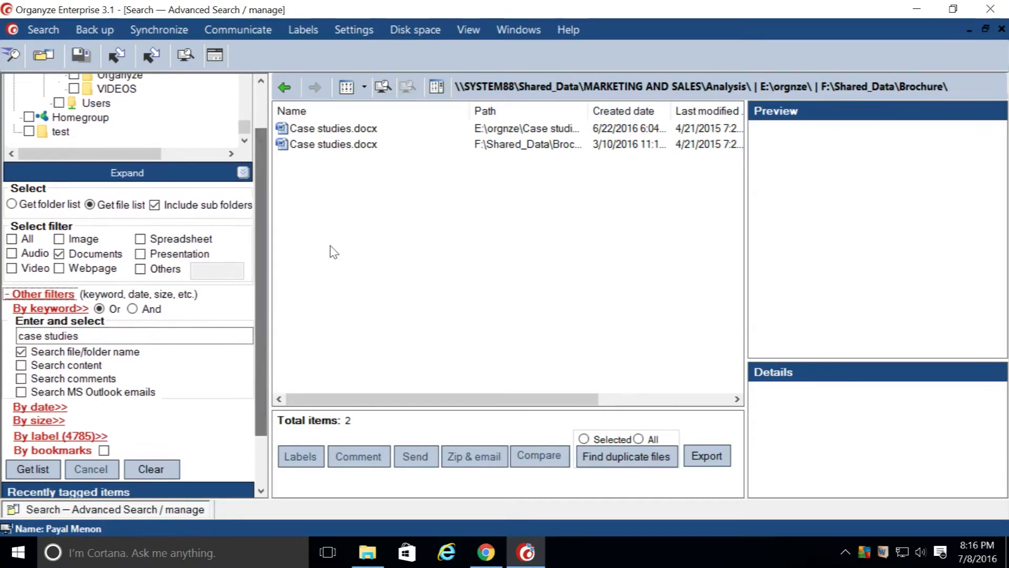
{"action": "left_click", "coordinate": [372, 134]}
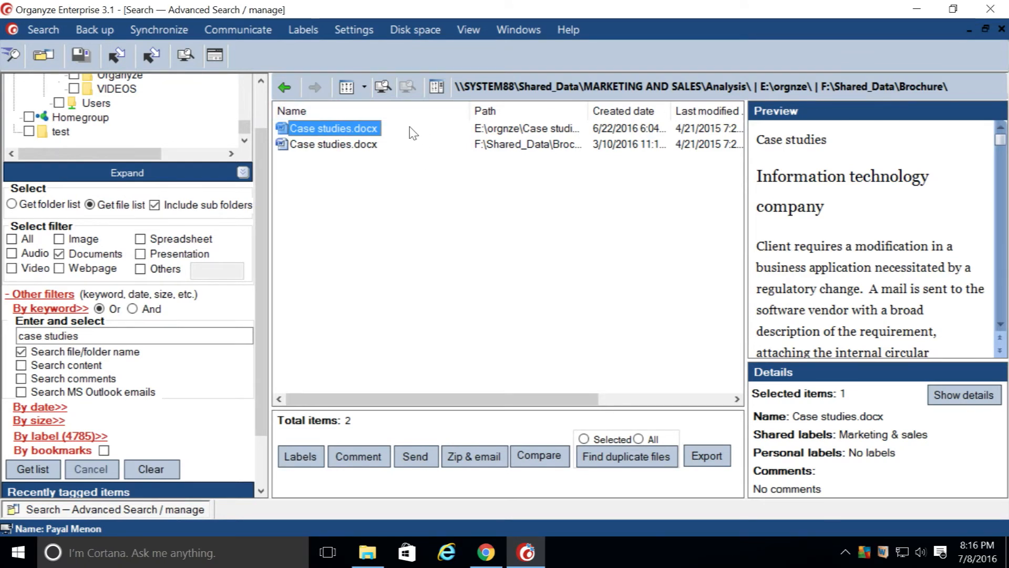
{"action": "left_click_drag", "start_coordinate": [262, 189], "coordinate": [267, 145]}
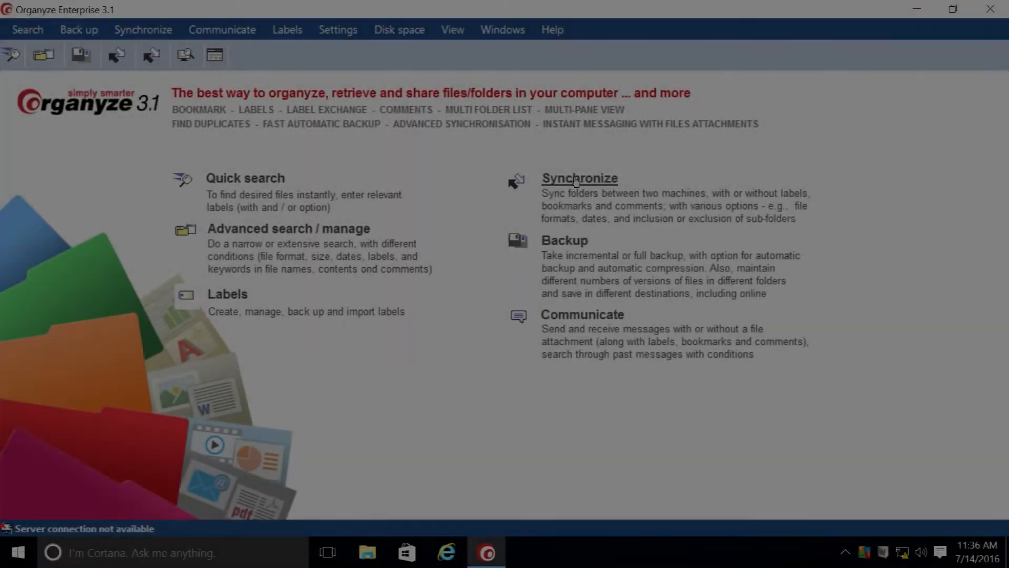
Create a new synchronization with D:\Organyze-Demo-2016 as its source folder
{"action": "left_click", "coordinate": [577, 179]}
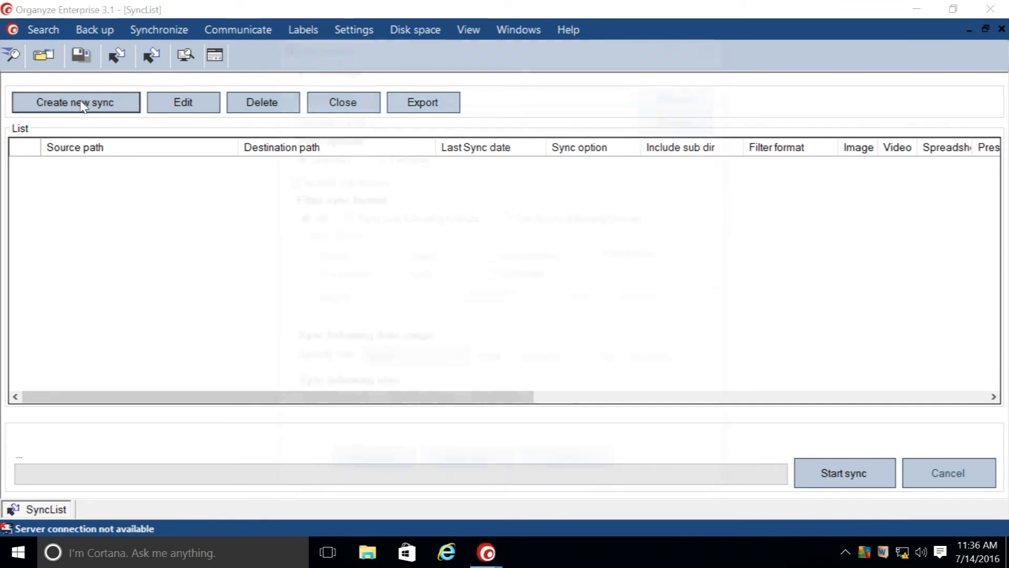
{"action": "left_click", "coordinate": [82, 104]}
{"action": "left_click", "coordinate": [684, 99]}
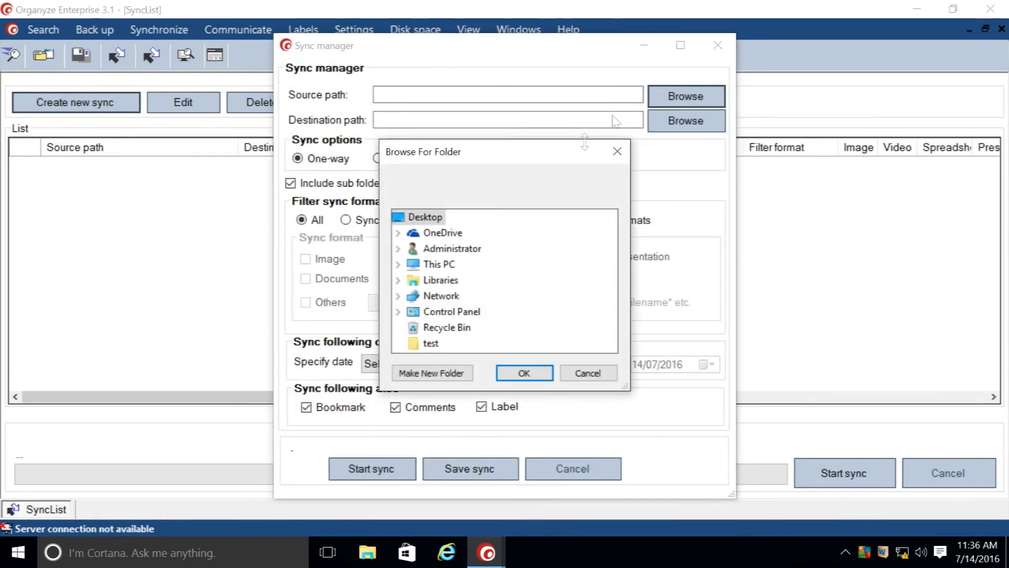
{"action": "left_click", "coordinate": [398, 265]}
{"action": "scroll", "coordinate": [542, 293], "scroll_direction": "down", "scroll_amount": 2}
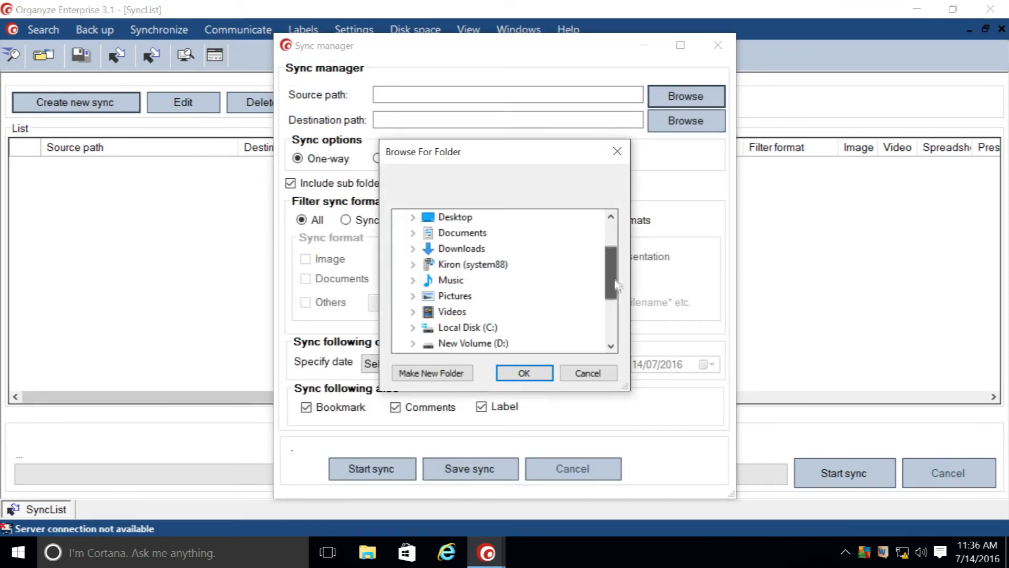
{"action": "double_click", "coordinate": [535, 296]}
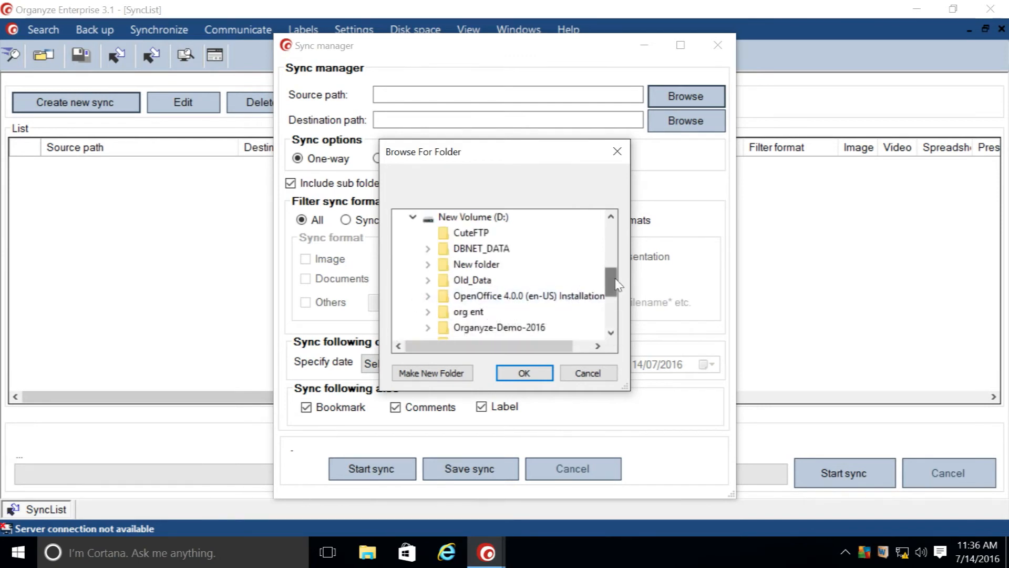
{"action": "scroll", "coordinate": [535, 295], "scroll_direction": "down", "scroll_amount": 1}
{"action": "double_click", "coordinate": [500, 280]}
{"action": "left_click", "coordinate": [517, 374]}
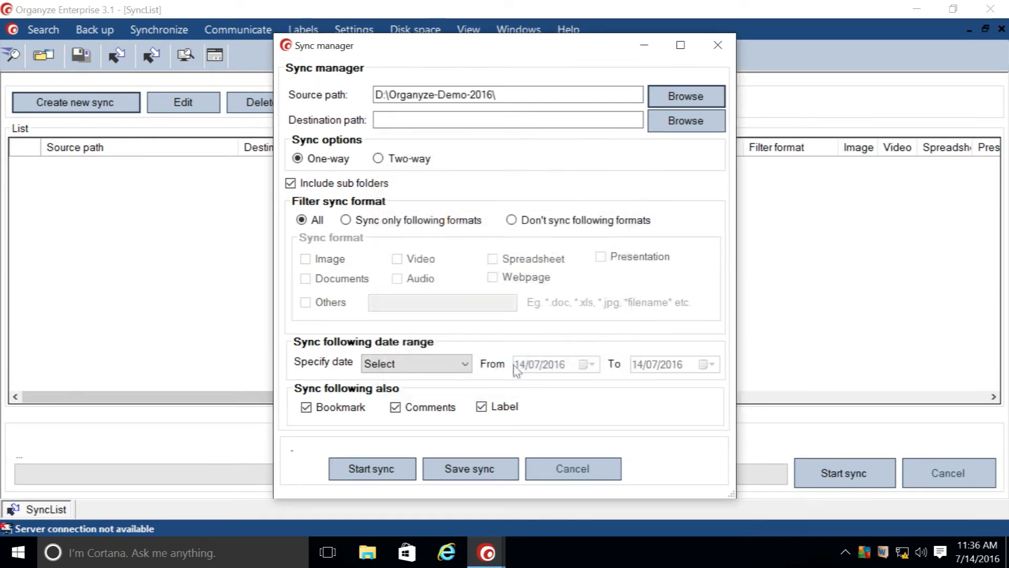
Set the sync's destination path to the Shared_Data folder on drive F:
{"action": "left_click", "coordinate": [686, 121]}
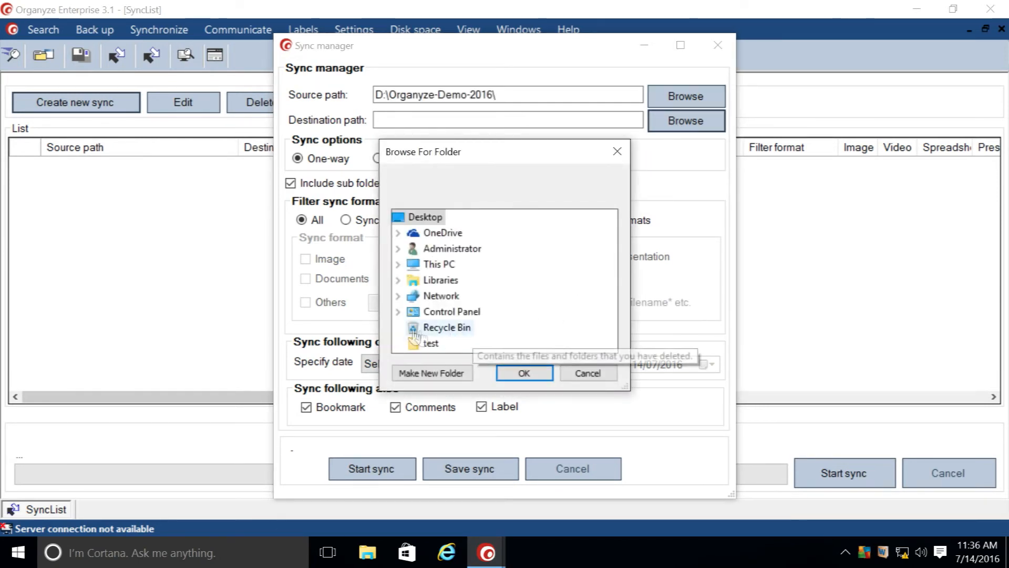
{"action": "left_click", "coordinate": [398, 264]}
{"action": "scroll", "coordinate": [581, 279], "scroll_direction": "down", "scroll_amount": 2}
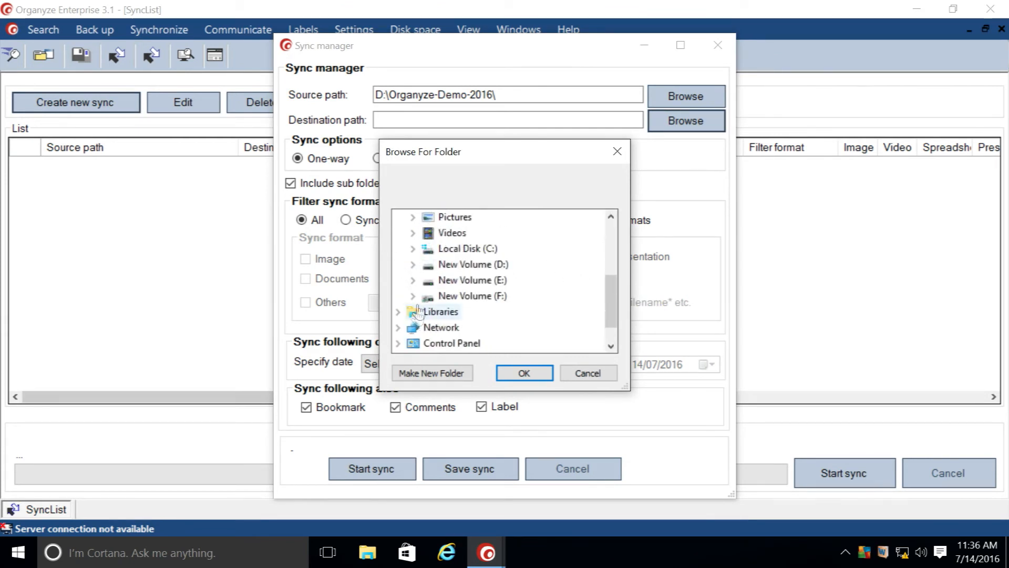
{"action": "left_click", "coordinate": [414, 296]}
{"action": "left_click_drag", "start_coordinate": [612, 251], "coordinate": [614, 312]}
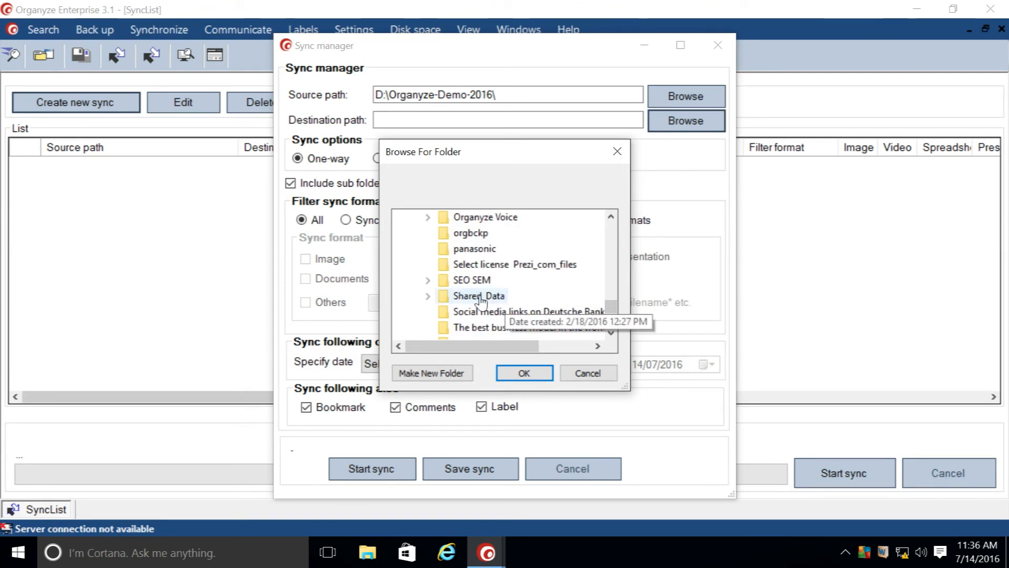
{"action": "left_click", "coordinate": [476, 295]}
{"action": "left_click", "coordinate": [525, 374]}
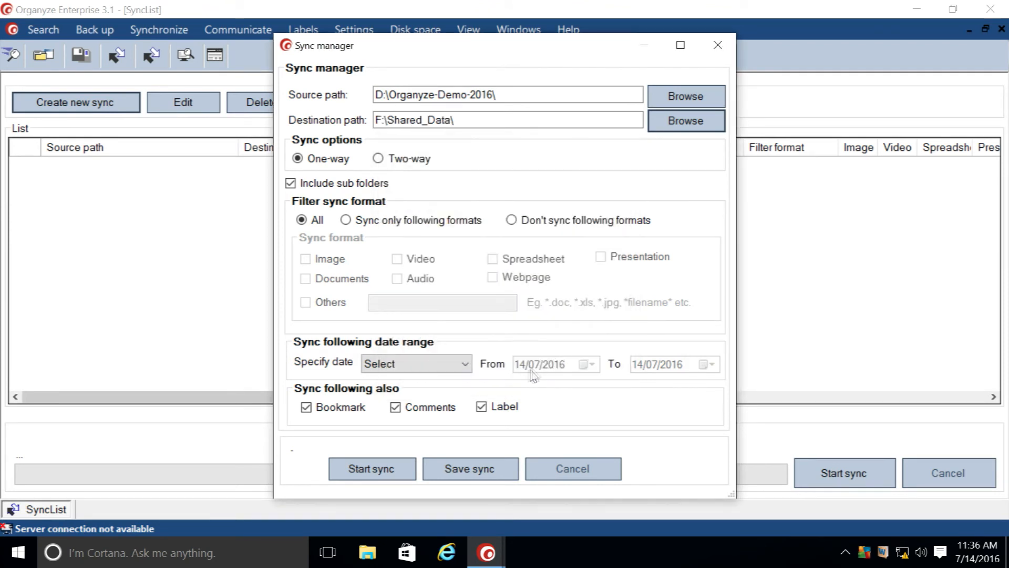
Keep the sync option at One-way, save the sync setting and close the Sync manager
{"action": "left_click", "coordinate": [378, 159]}
{"action": "left_click", "coordinate": [297, 158]}
{"action": "left_click", "coordinate": [460, 470]}
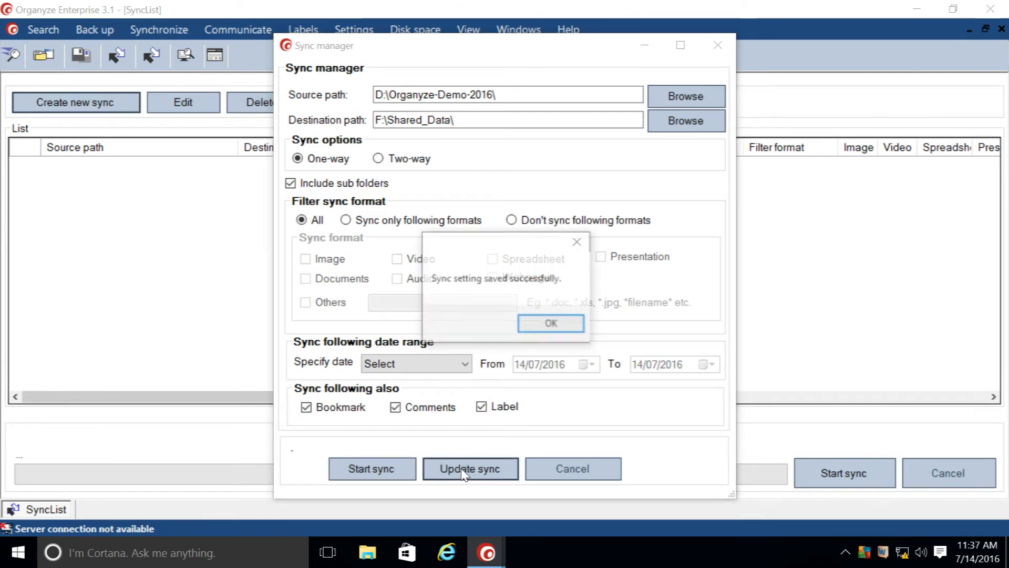
{"action": "left_click", "coordinate": [548, 326]}
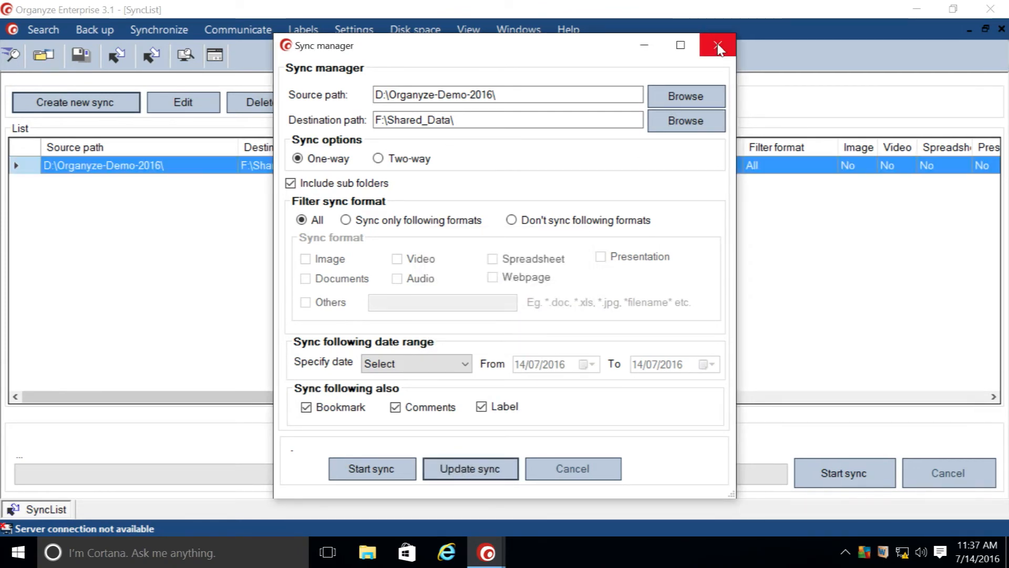
{"action": "left_click", "coordinate": [718, 49]}
Create another synchronization with the folder ending in "- Organyze" on drive E: as its source
{"action": "left_click", "coordinate": [76, 102]}
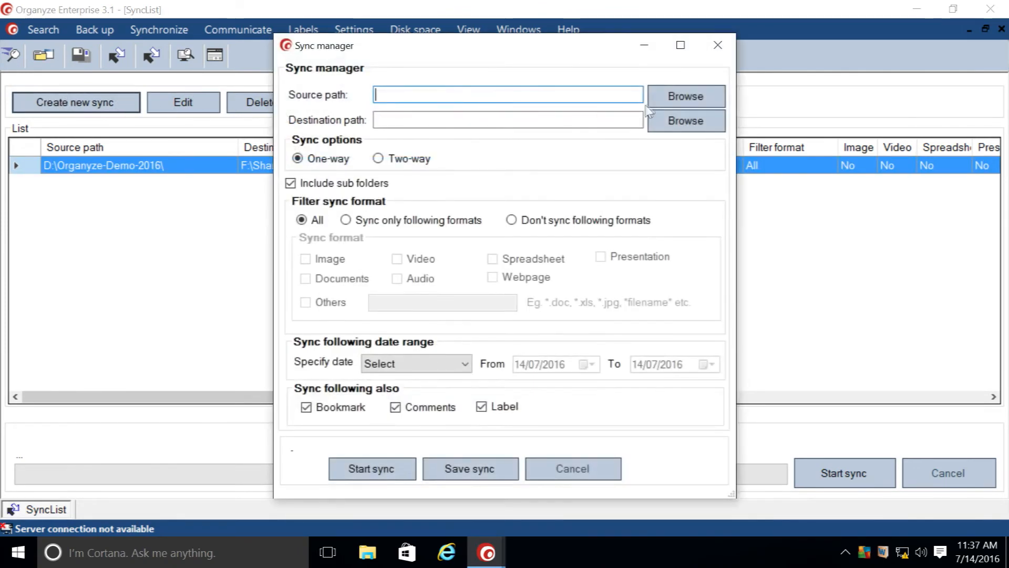
{"action": "left_click", "coordinate": [683, 96]}
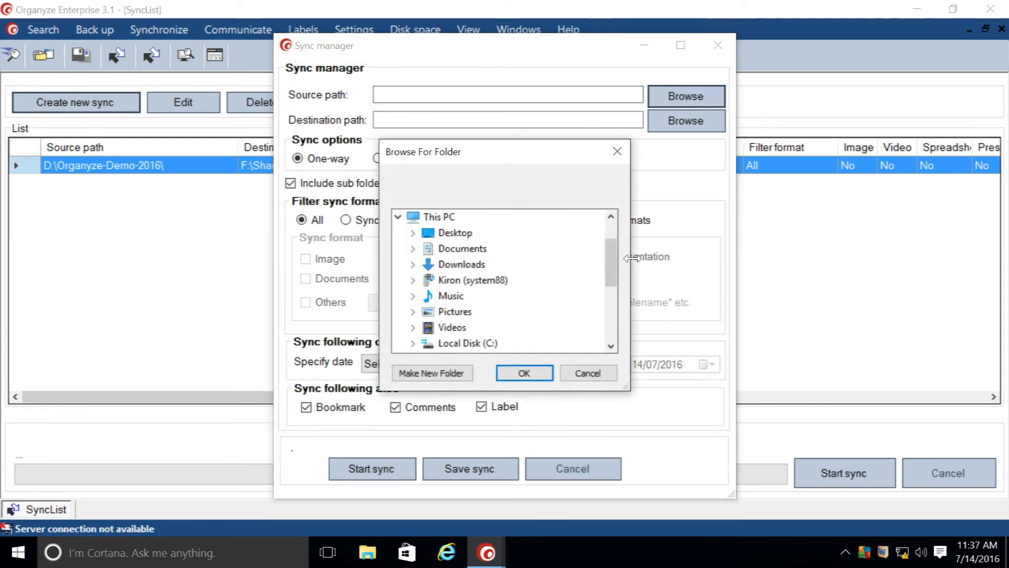
{"action": "left_click_drag", "start_coordinate": [611, 263], "coordinate": [597, 292]}
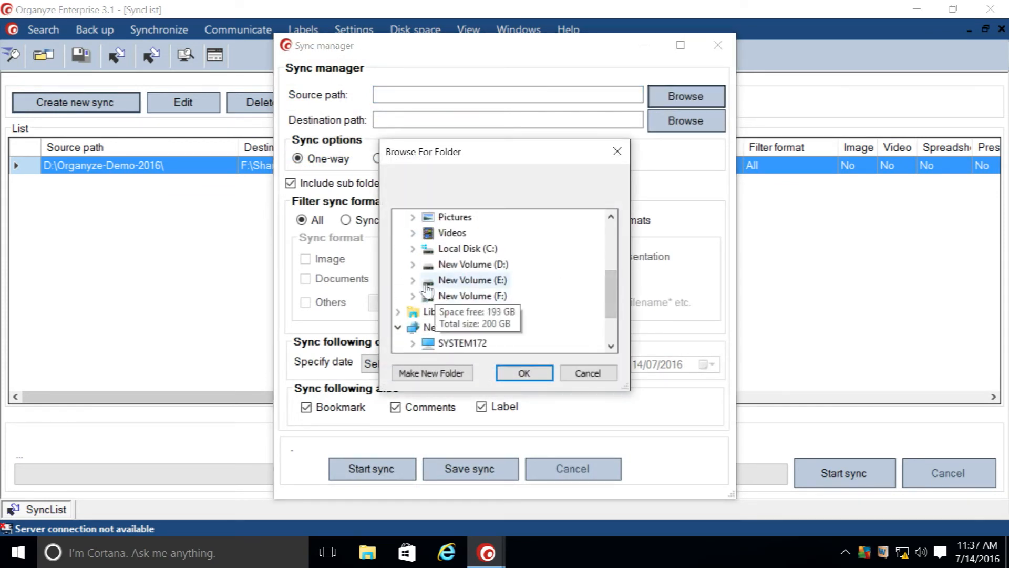
{"action": "left_click", "coordinate": [411, 281]}
{"action": "left_click_drag", "start_coordinate": [609, 274], "coordinate": [619, 306]}
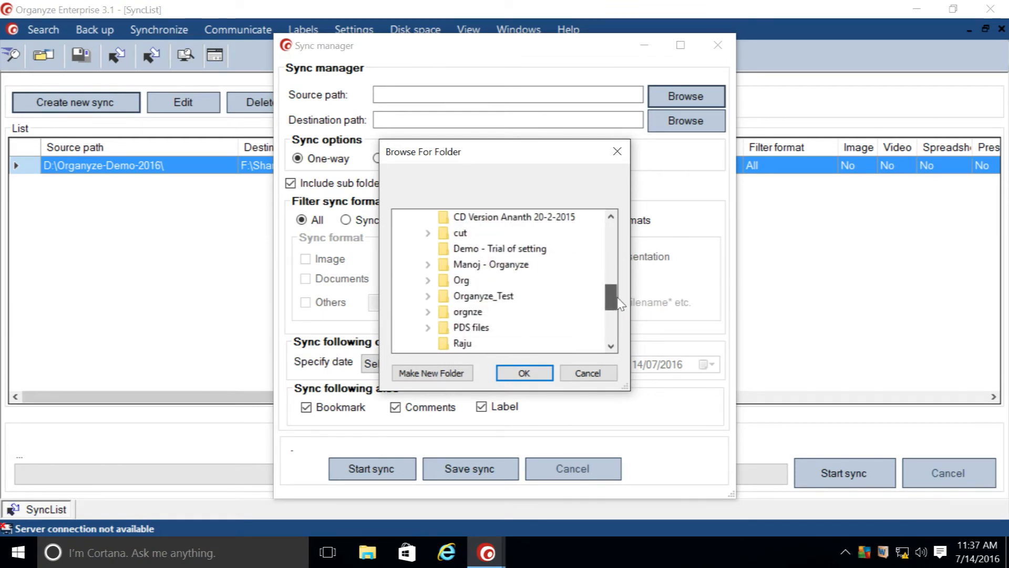
{"action": "double_click", "coordinate": [497, 265]}
{"action": "left_click", "coordinate": [522, 374]}
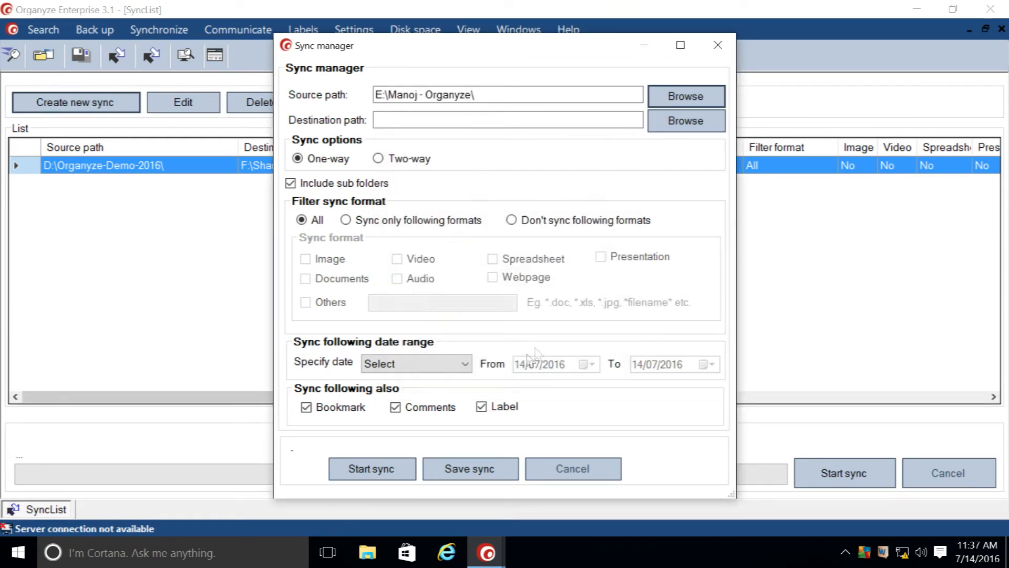
Set the sync's destination path to the MARKETING AND SALES folder in Shared_Data on the network computer SYSTEM88
{"action": "left_click", "coordinate": [685, 122]}
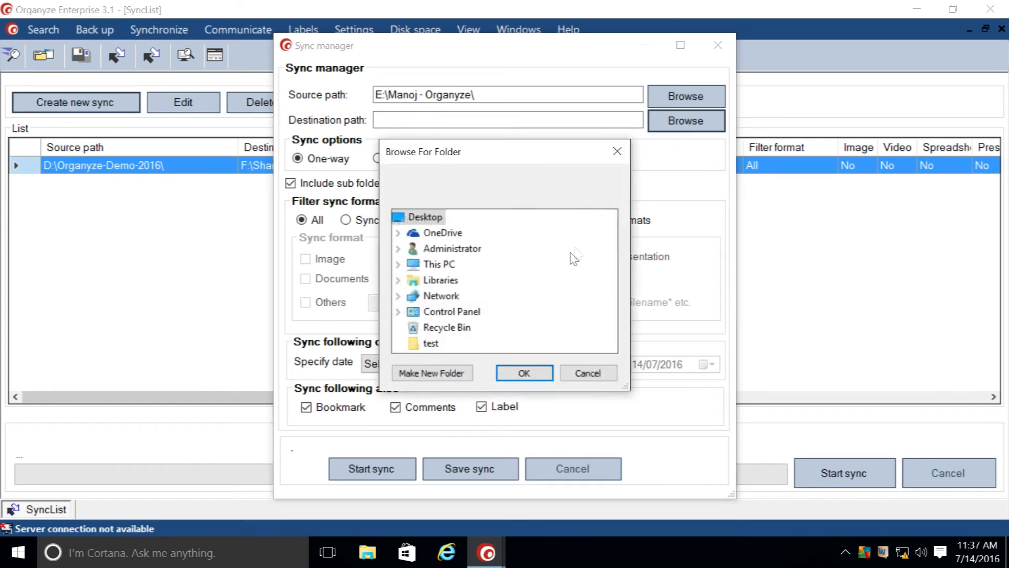
{"action": "left_click", "coordinate": [397, 296]}
{"action": "left_click", "coordinate": [413, 326]}
{"action": "left_click", "coordinate": [428, 327]}
{"action": "double_click", "coordinate": [504, 311]}
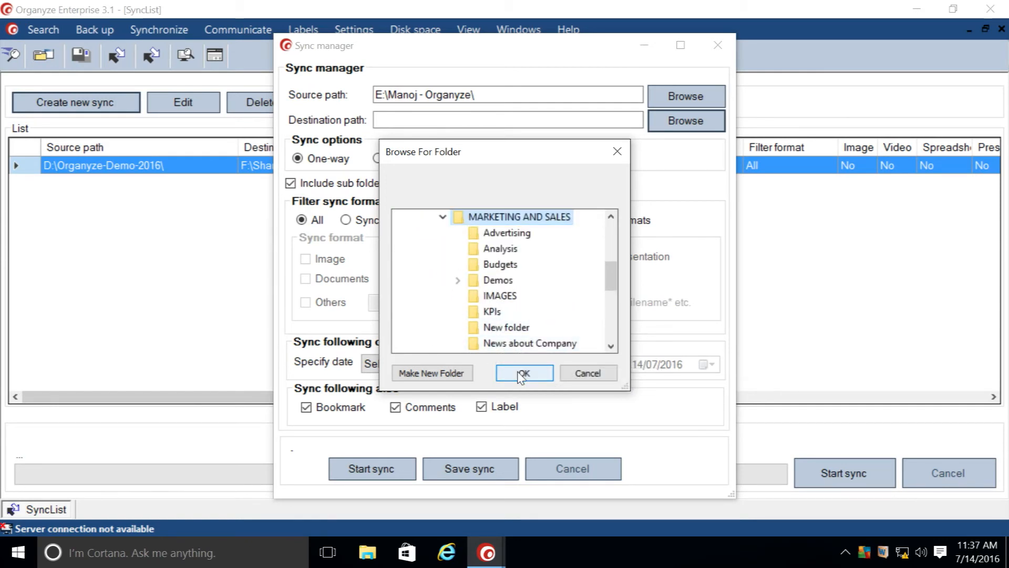
{"action": "left_click", "coordinate": [520, 374]}
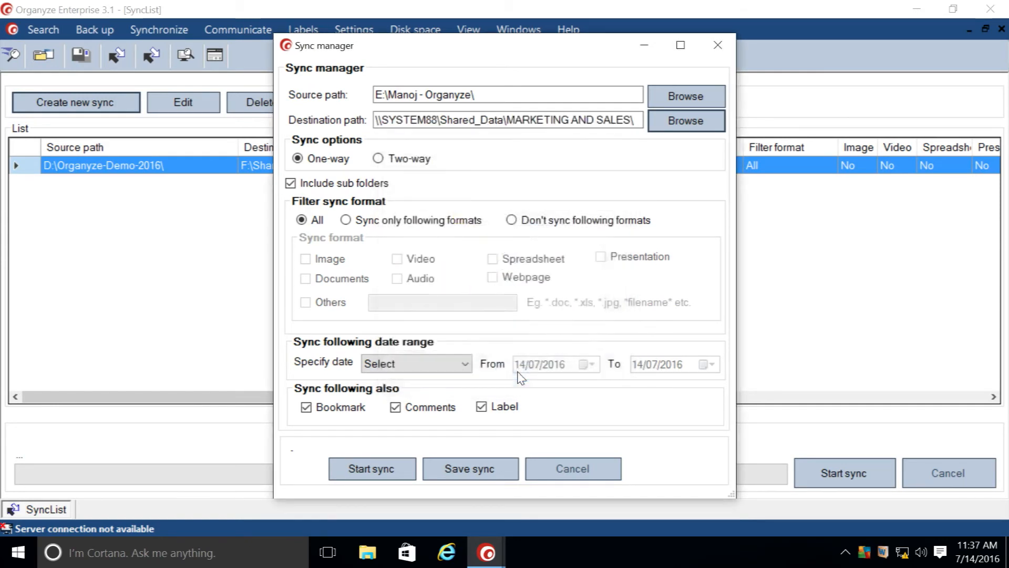
Set the sync option to Two-way, save the sync setting and close the Sync manager
{"action": "left_click", "coordinate": [378, 161]}
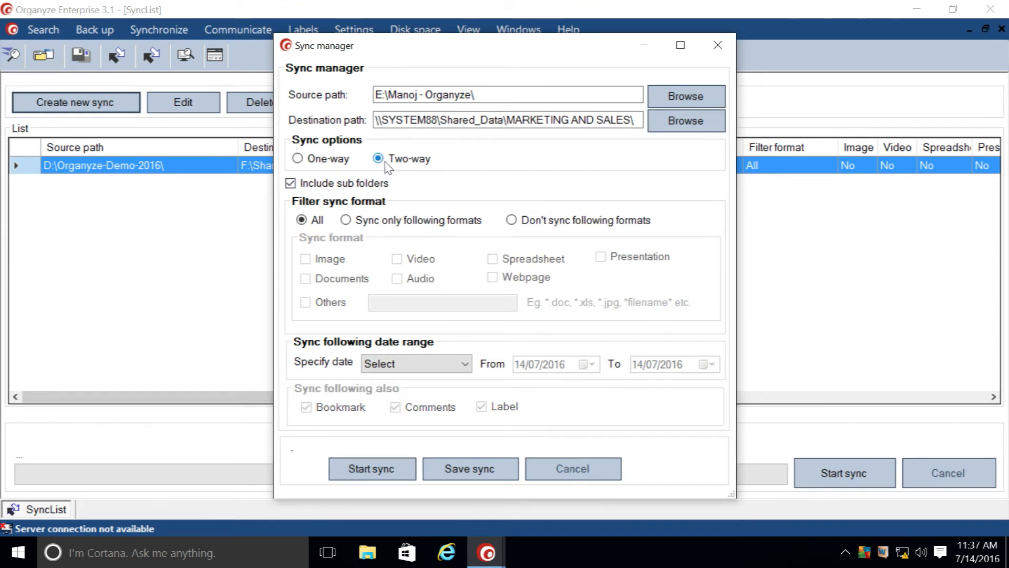
{"action": "left_click", "coordinate": [470, 473]}
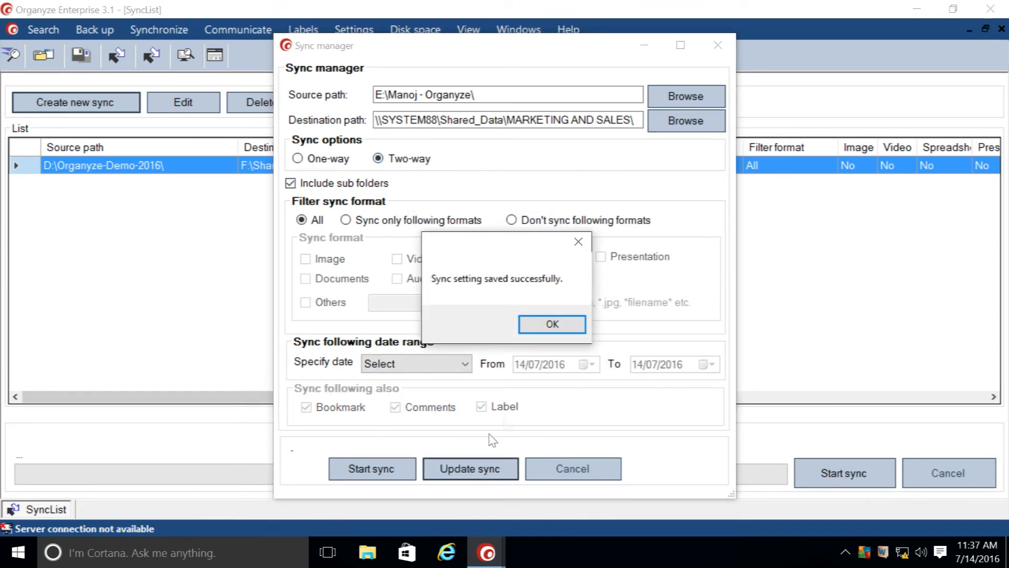
{"action": "left_click", "coordinate": [544, 329]}
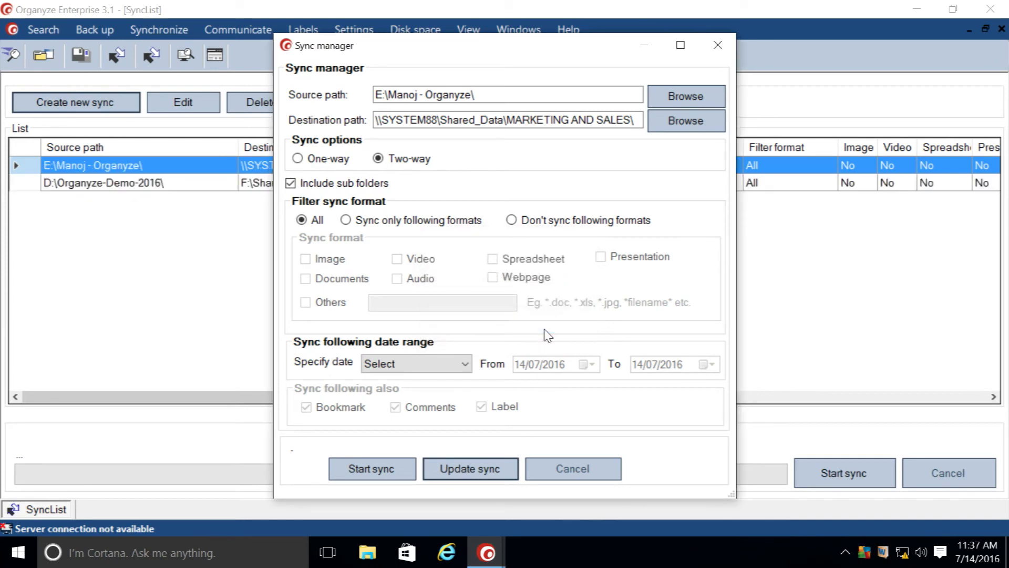
{"action": "left_click", "coordinate": [718, 45]}
In a new sync, try limiting the formats to image, video, documents, spreadsheet and presentation, return the filter to All and discard the sync
{"action": "left_click", "coordinate": [95, 103]}
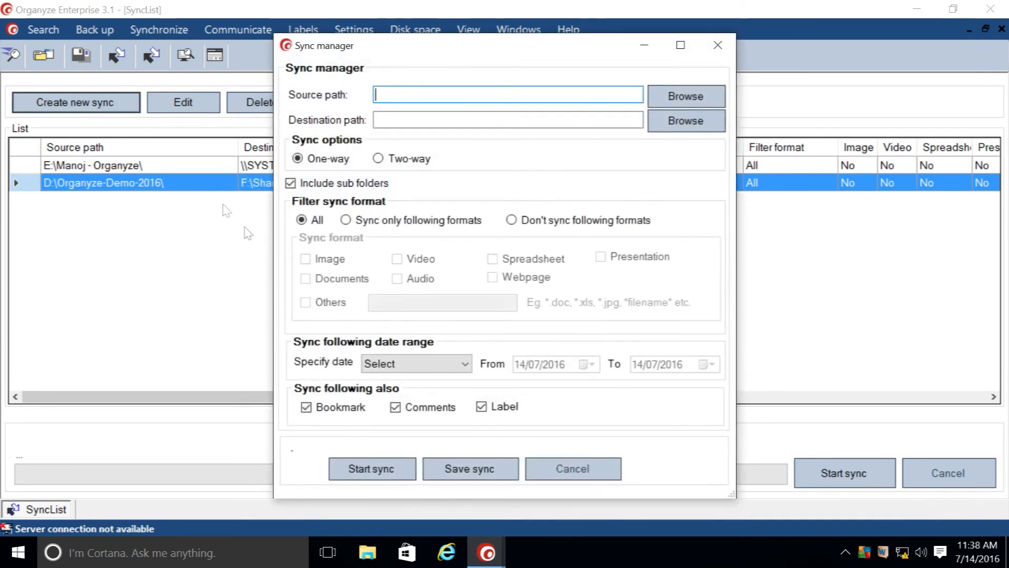
{"action": "left_click", "coordinate": [346, 220]}
{"action": "left_click", "coordinate": [305, 279]}
{"action": "left_click", "coordinate": [600, 257]}
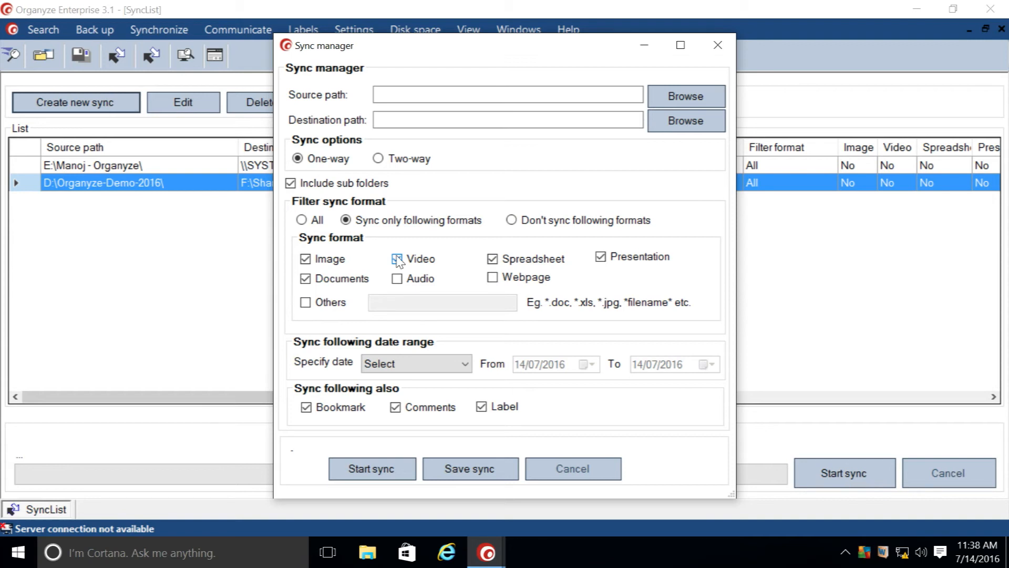
{"action": "left_click", "coordinate": [301, 220]}
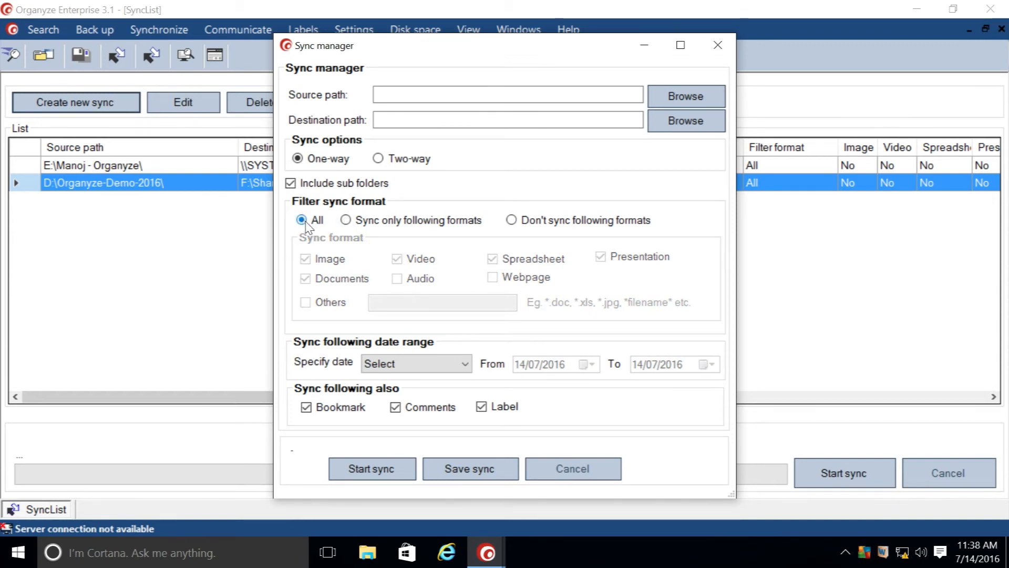
{"action": "left_click", "coordinate": [718, 47]}
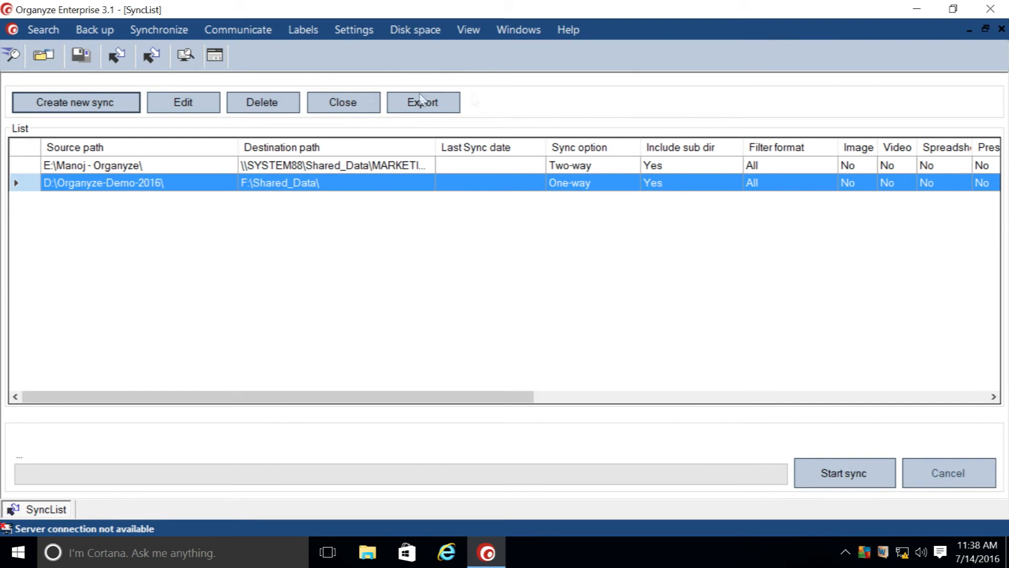
In the Organyze online sync configuration, try a new sync of the Desktop folder with Manual frequency and Download only, and discard it
{"action": "left_click", "coordinate": [117, 55]}
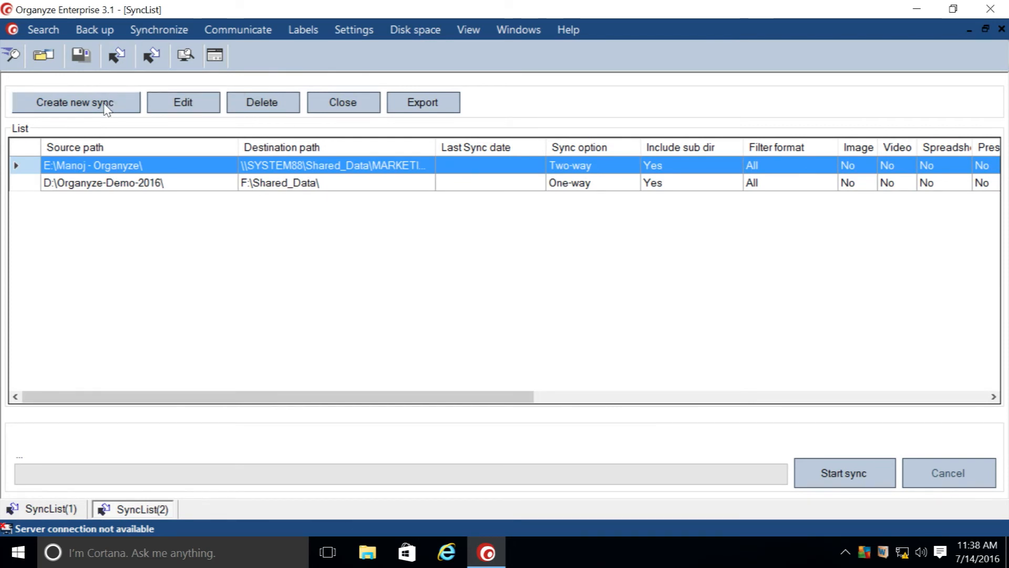
{"action": "left_click", "coordinate": [151, 56]}
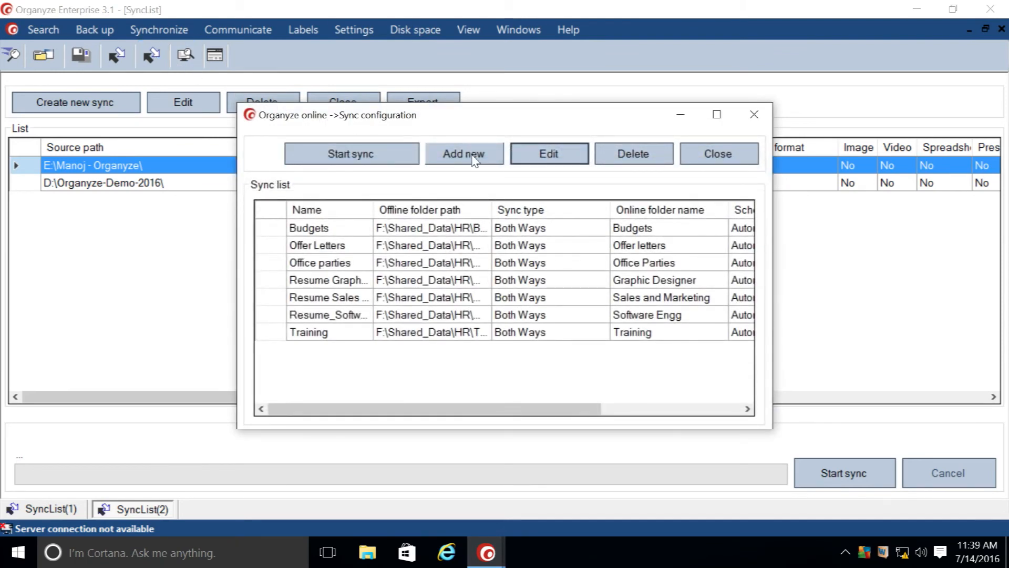
{"action": "left_click", "coordinate": [476, 158]}
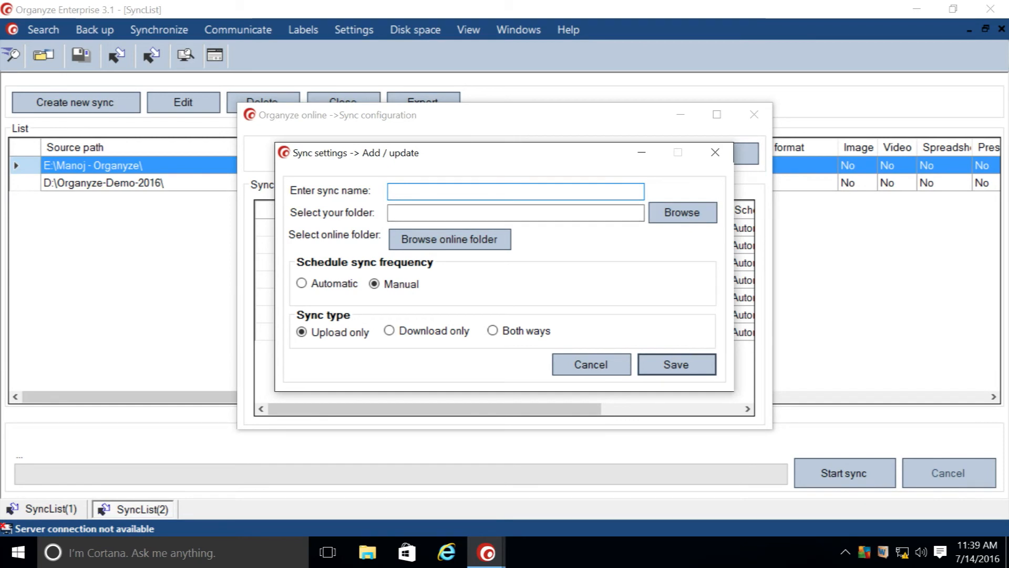
{"action": "left_click", "coordinate": [683, 213]}
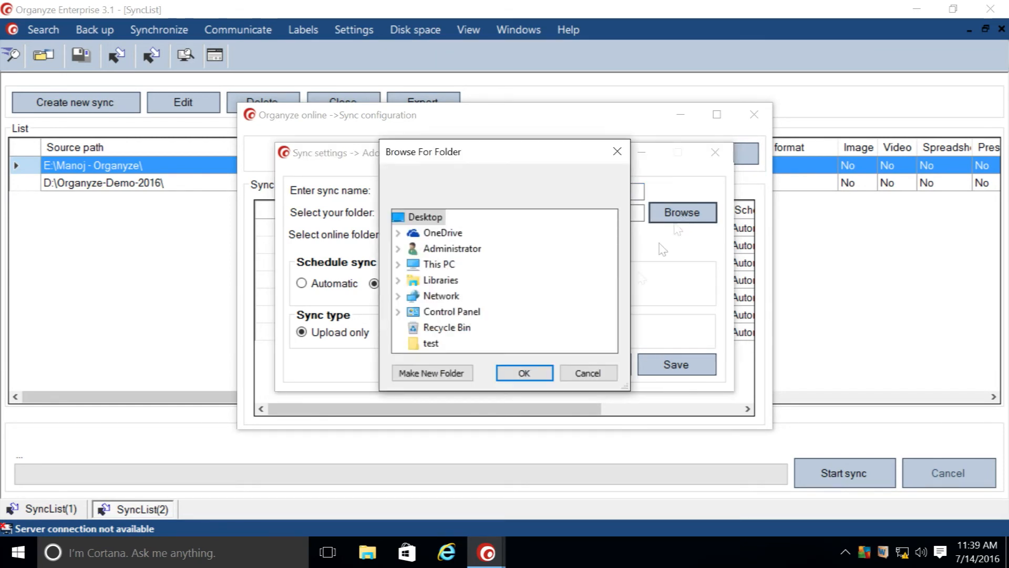
{"action": "left_click", "coordinate": [540, 372]}
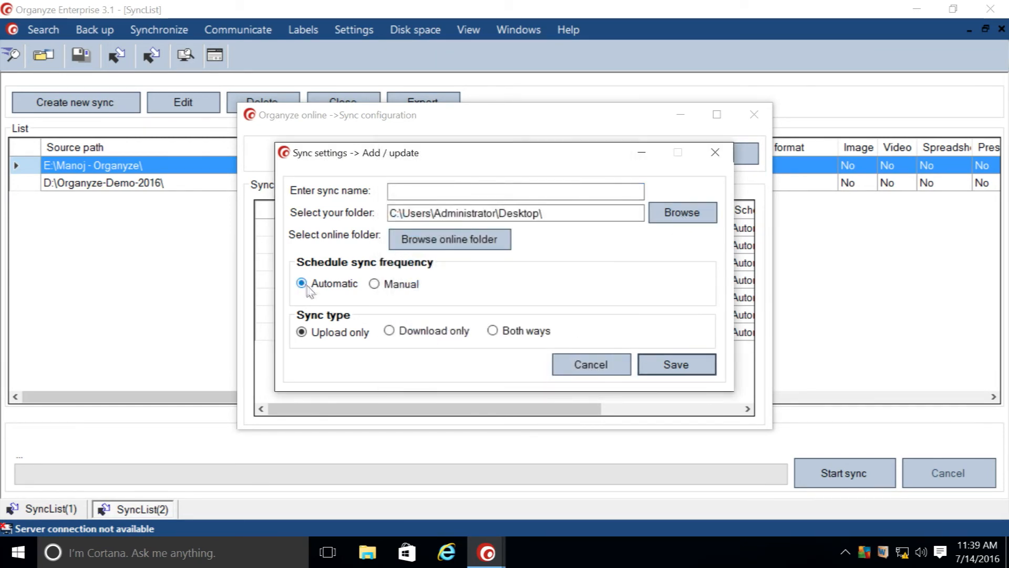
{"action": "left_click", "coordinate": [401, 335]}
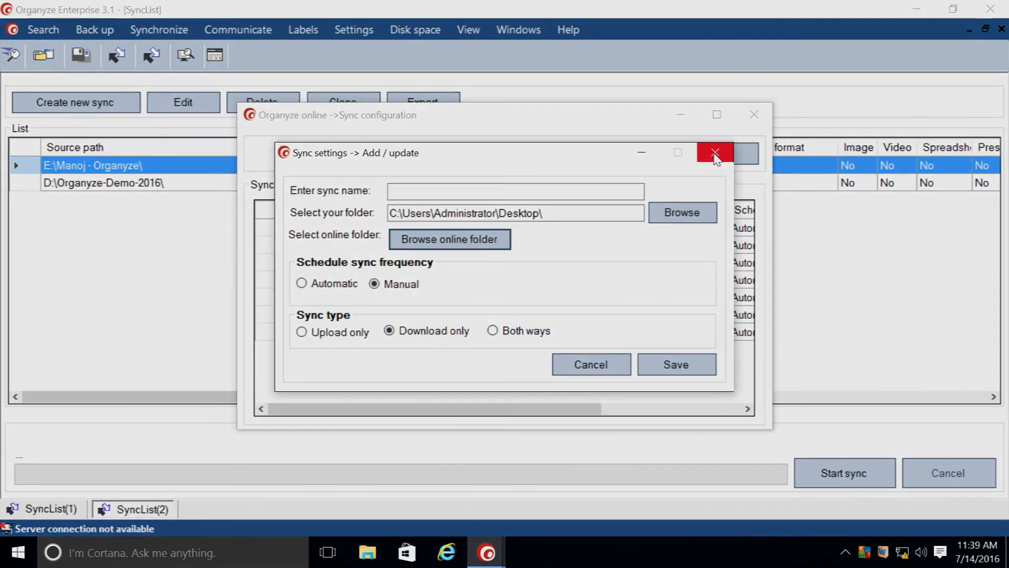
{"action": "left_click", "coordinate": [715, 153]}
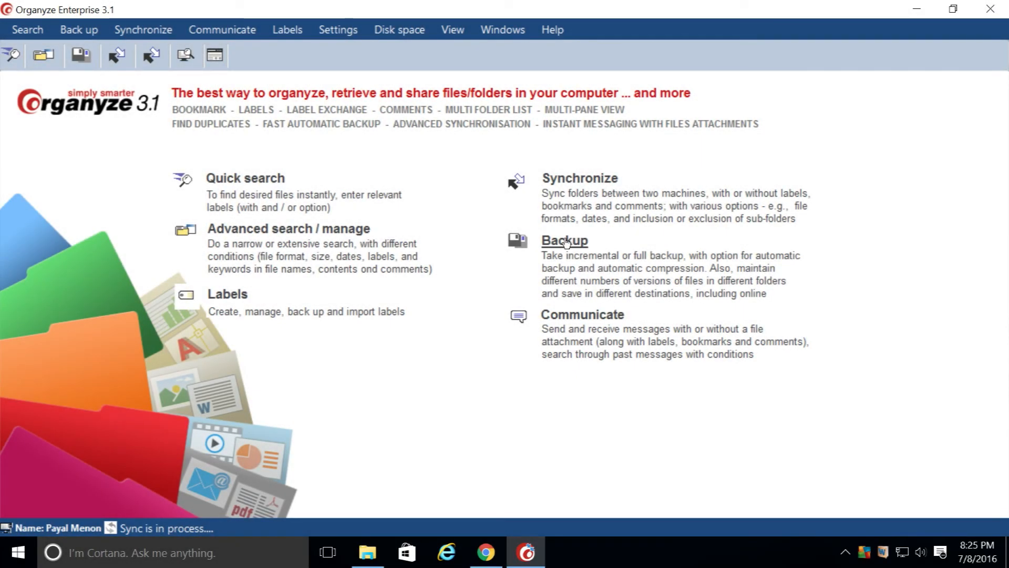
Start a new backup and expand drive F: and the network computer SYSTEM88 among the folders to back up
{"action": "left_click", "coordinate": [566, 241]}
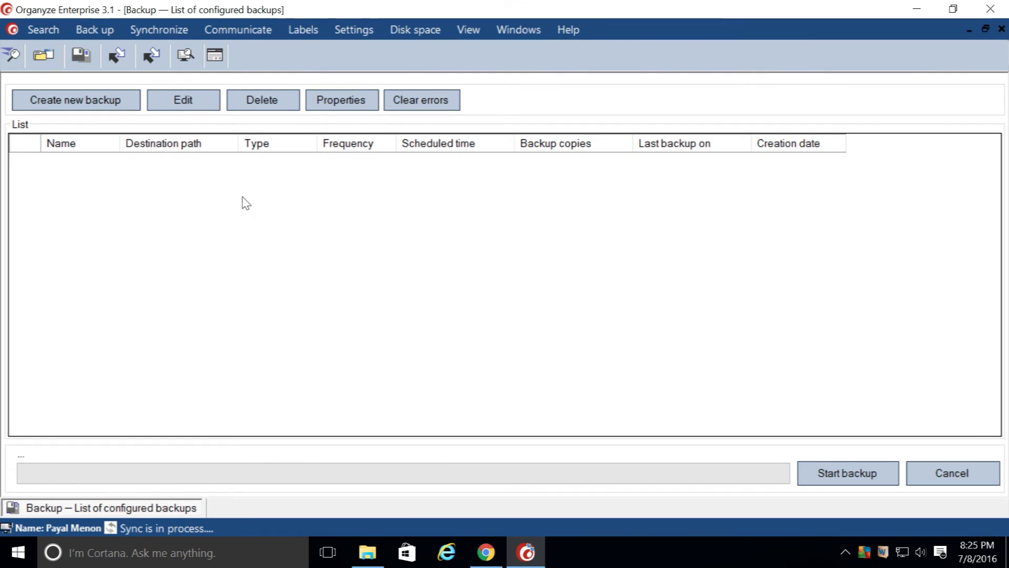
{"action": "left_click", "coordinate": [92, 103]}
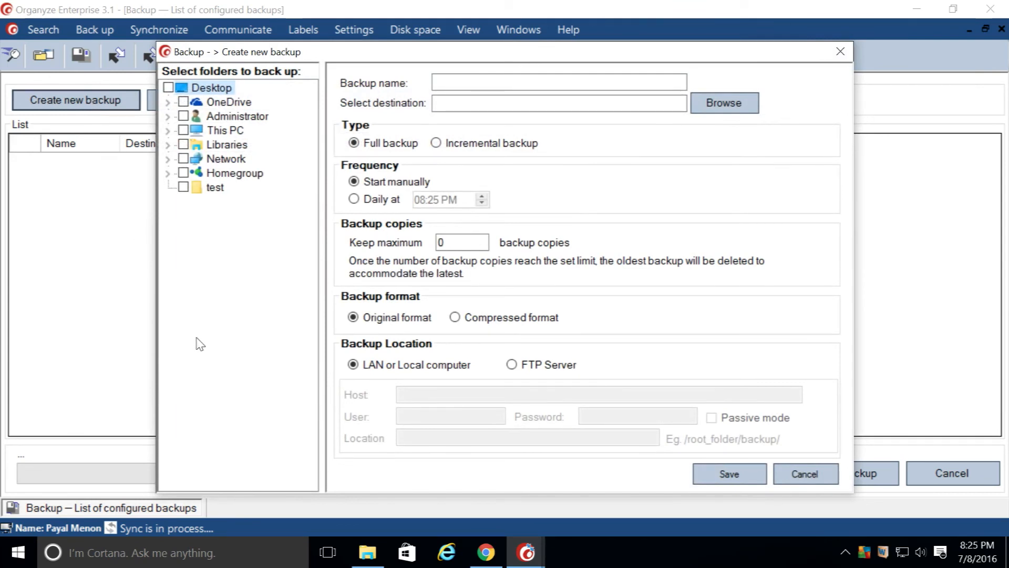
{"action": "left_click", "coordinate": [451, 90]}
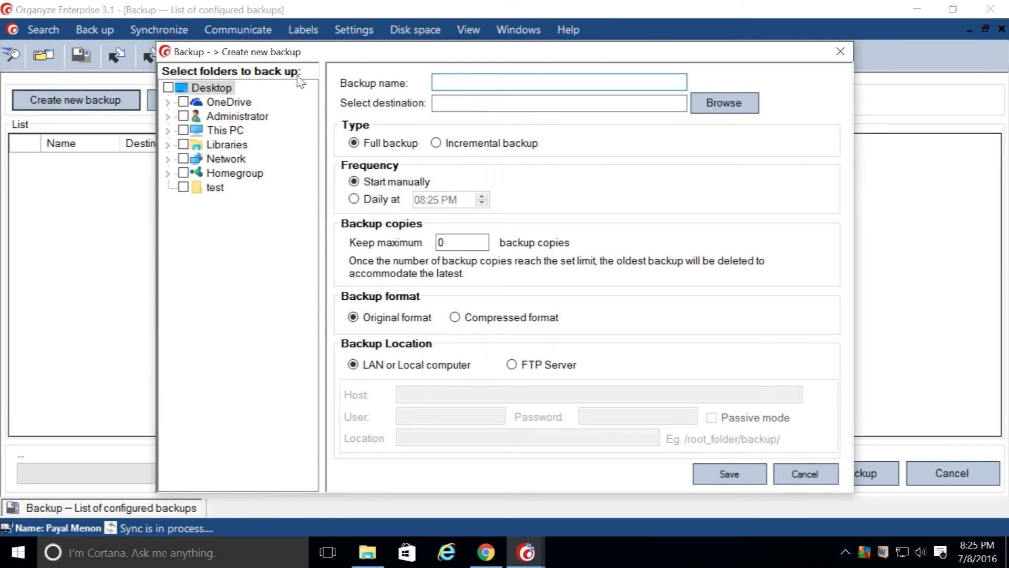
{"action": "left_click", "coordinate": [168, 130]}
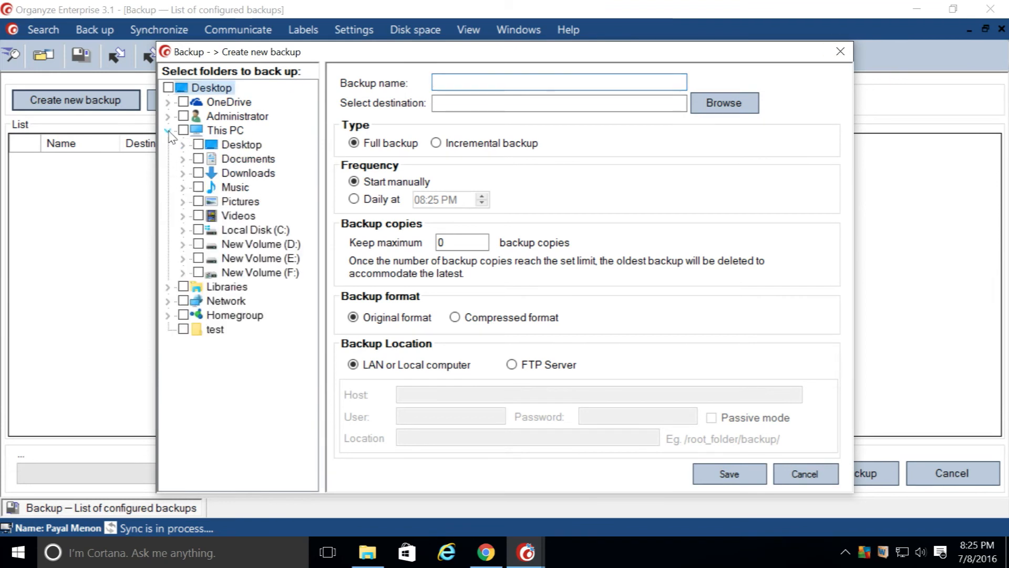
{"action": "left_click", "coordinate": [183, 273]}
{"action": "left_click_drag", "start_coordinate": [309, 215], "coordinate": [310, 400]}
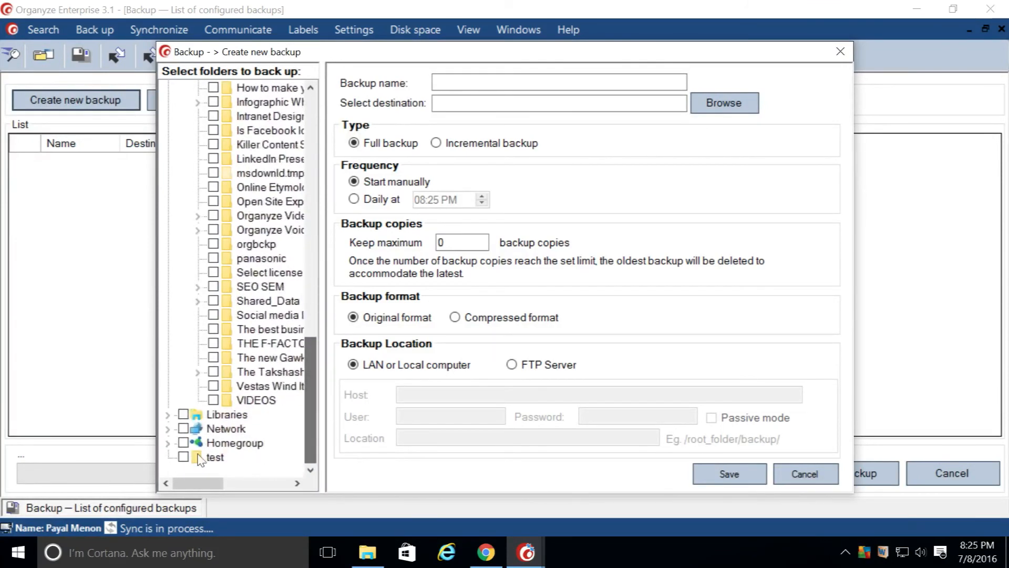
{"action": "left_click", "coordinate": [168, 429]}
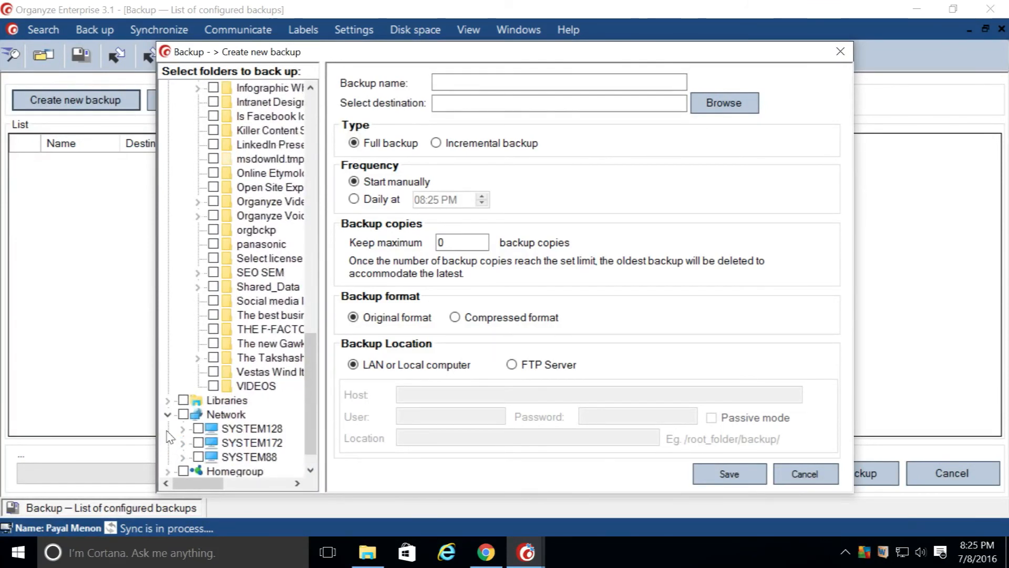
{"action": "left_click", "coordinate": [184, 457]}
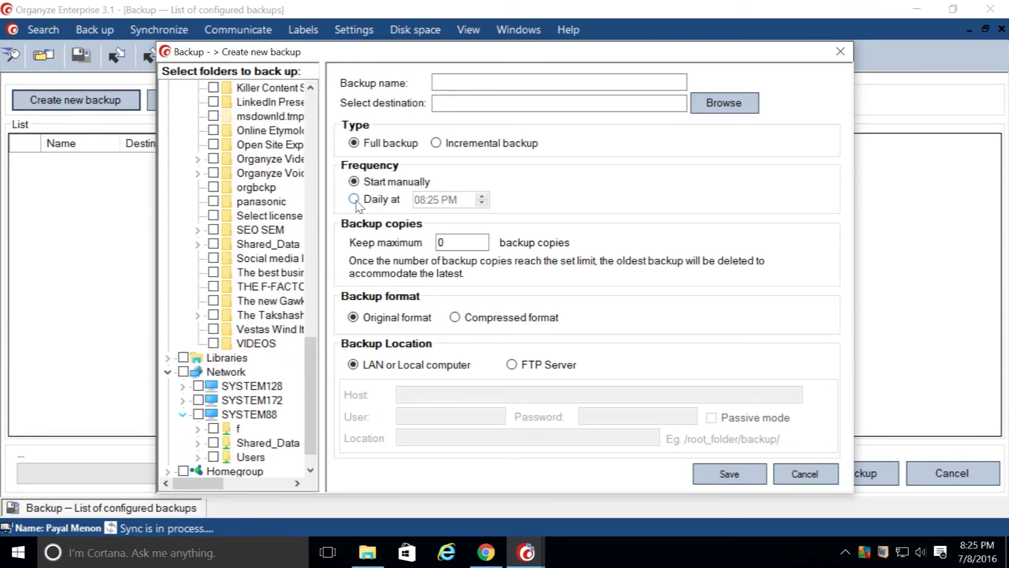
Set the backup to Incremental with a Daily frequency, and browse the possible destination folders without choosing one
{"action": "left_click", "coordinate": [436, 143]}
{"action": "left_click", "coordinate": [353, 198]}
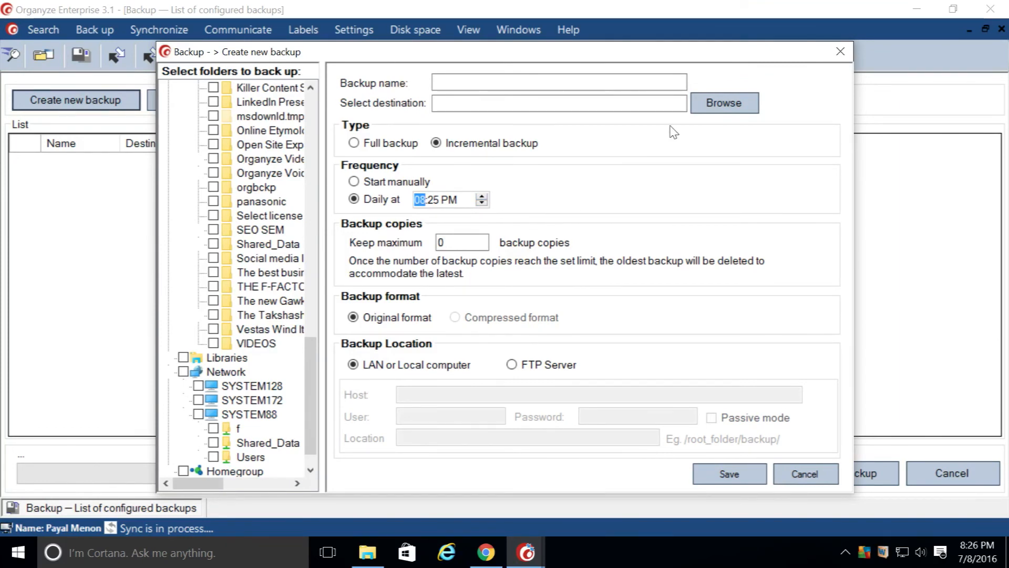
{"action": "left_click", "coordinate": [737, 104]}
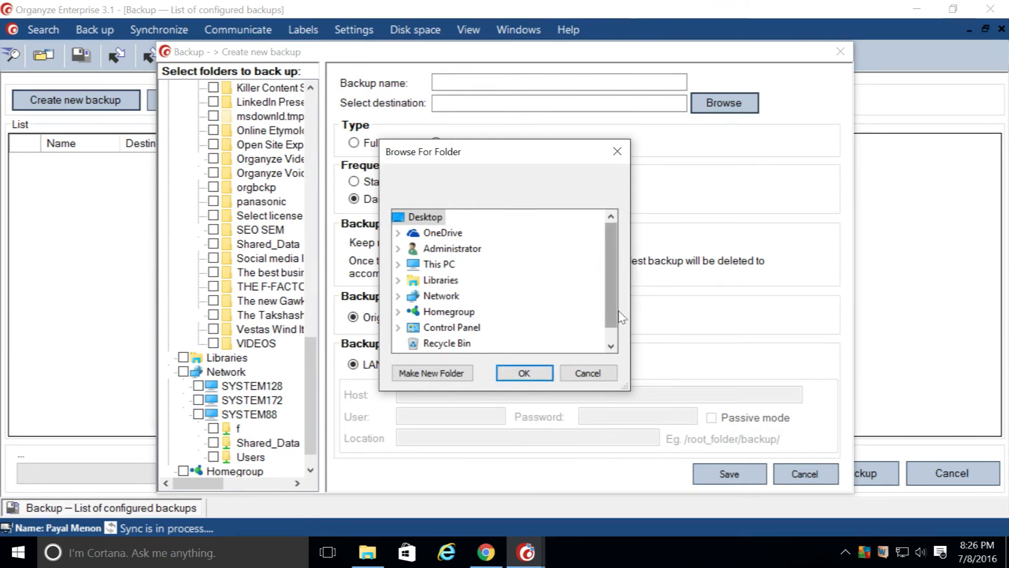
{"action": "left_click_drag", "start_coordinate": [611, 307], "coordinate": [620, 341]}
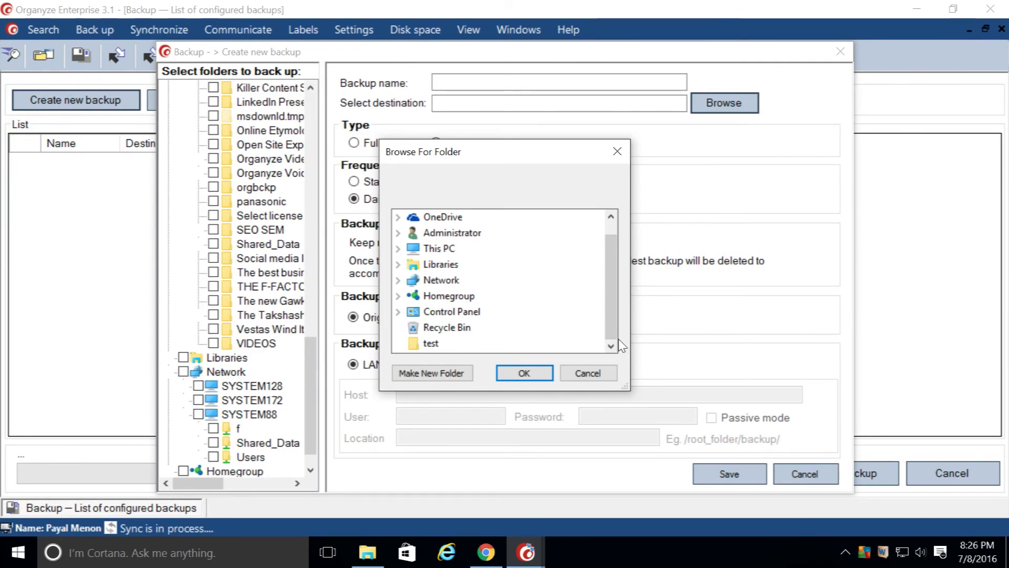
{"action": "left_click", "coordinate": [595, 377]}
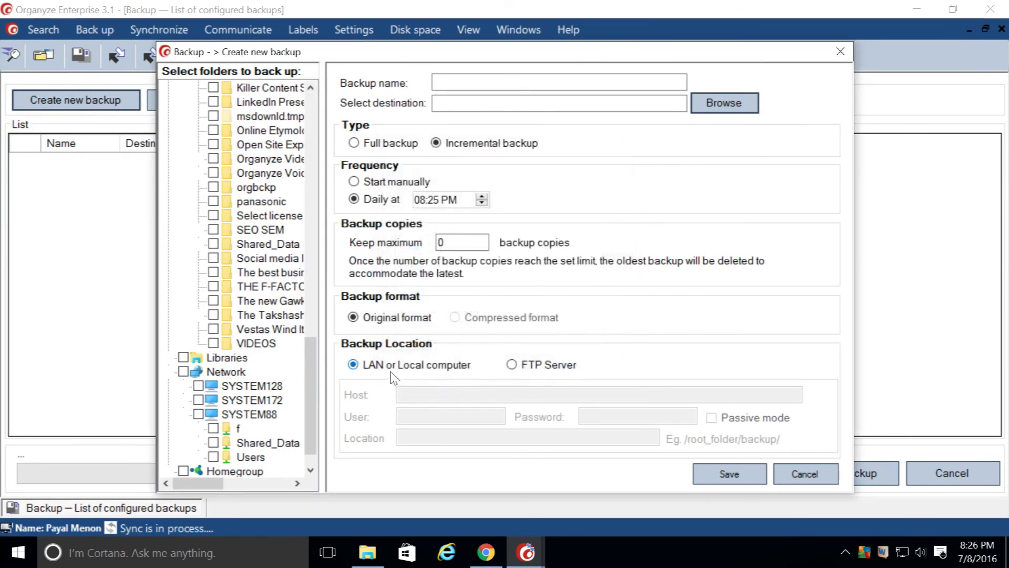
Switch the backup location to FTP Server to show its connection fields, and cancel the new backup
{"action": "left_click", "coordinate": [512, 365]}
{"action": "left_click", "coordinate": [531, 394]}
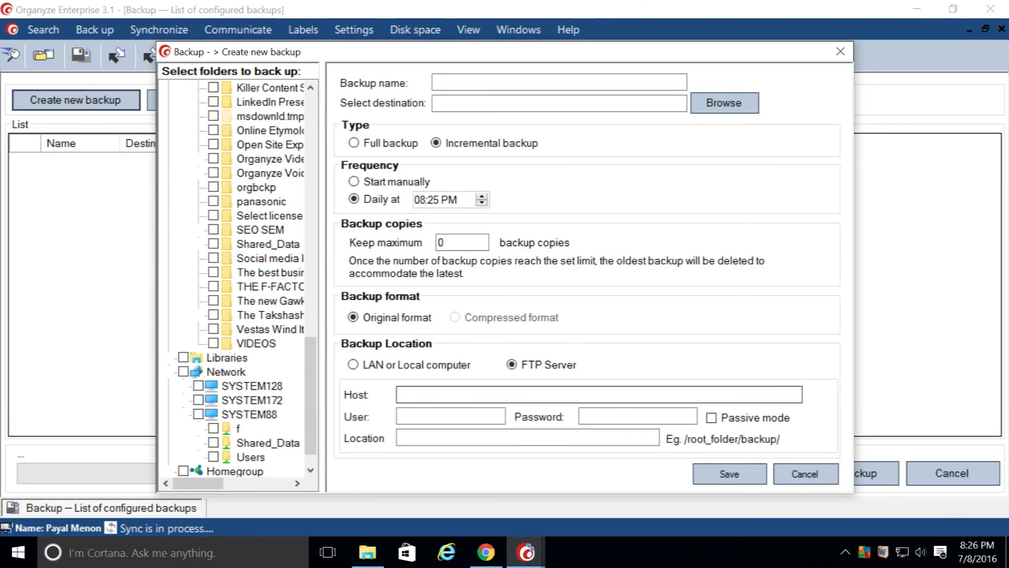
{"action": "left_click", "coordinate": [802, 476]}
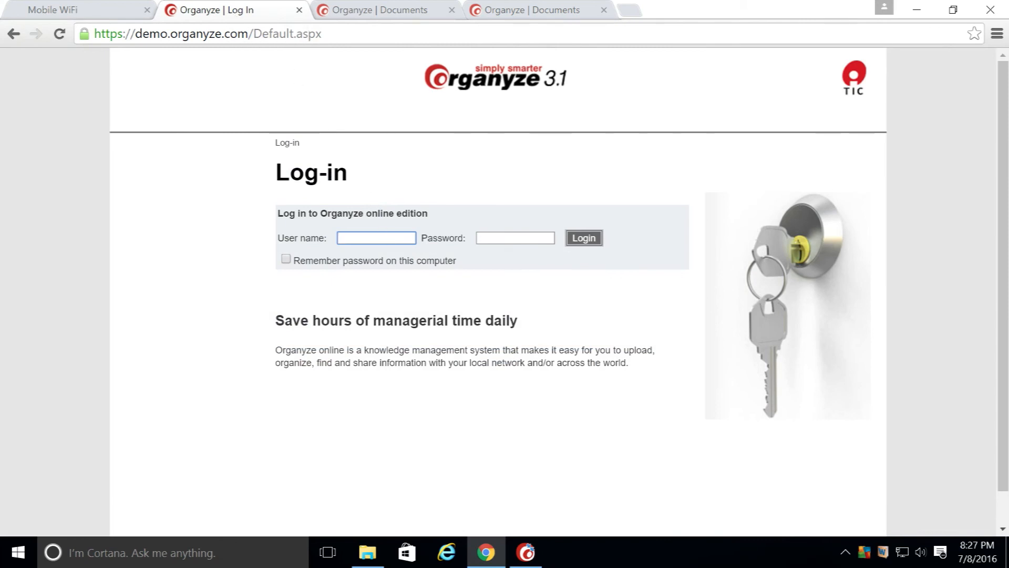
Switch to Organyze Enterprise, open its online edition in Chrome, and close the surplus Documents browser tabs
{"action": "key", "text": "Tab"}
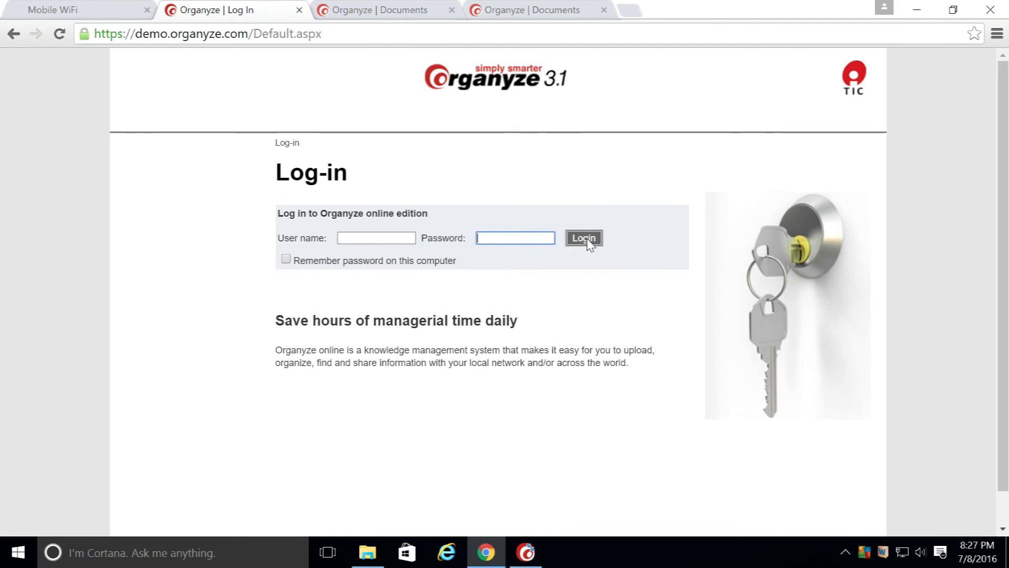
{"action": "left_click", "coordinate": [604, 9]}
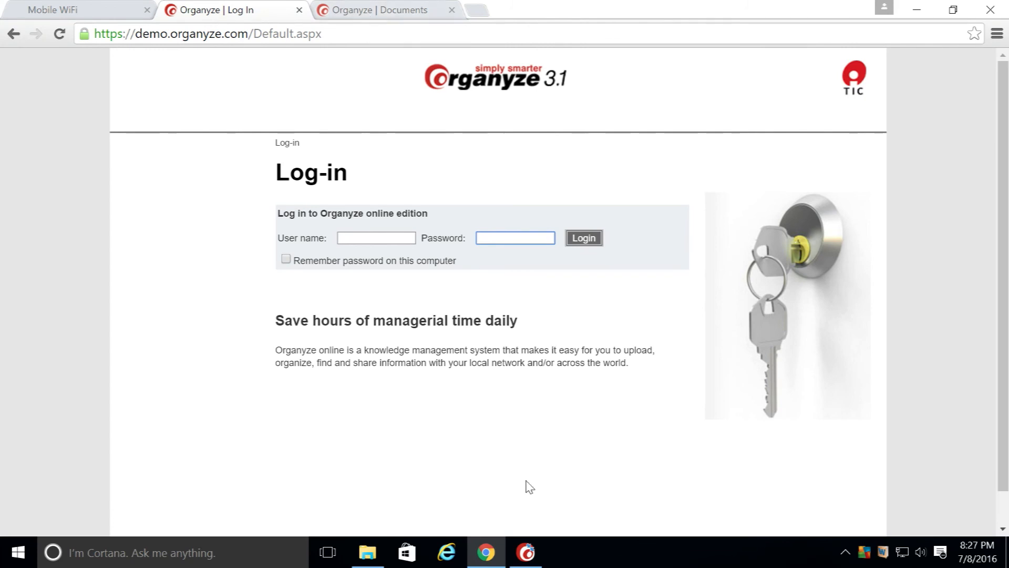
{"action": "mouse_move", "coordinate": [489, 554]}
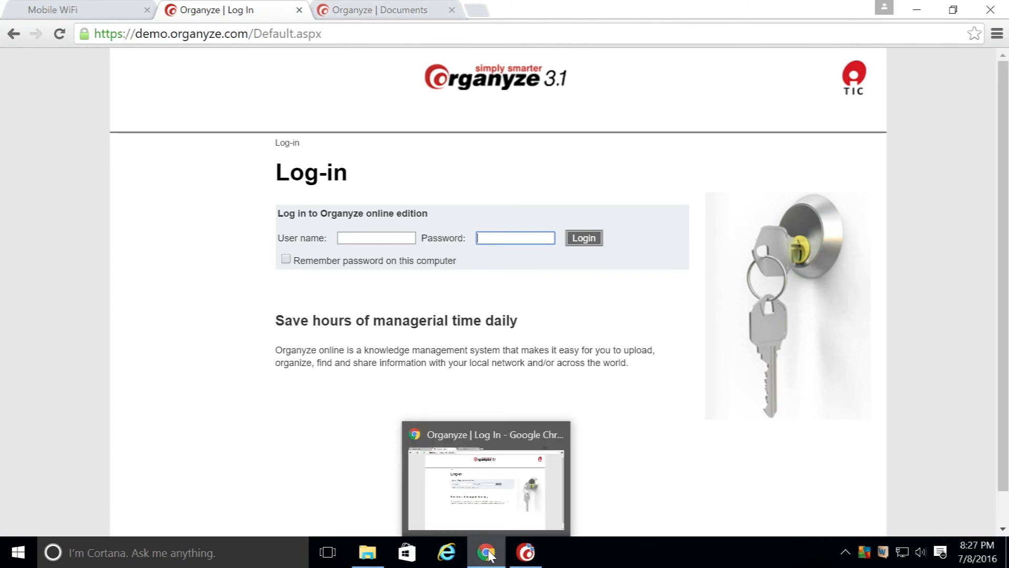
{"action": "left_click", "coordinate": [525, 552]}
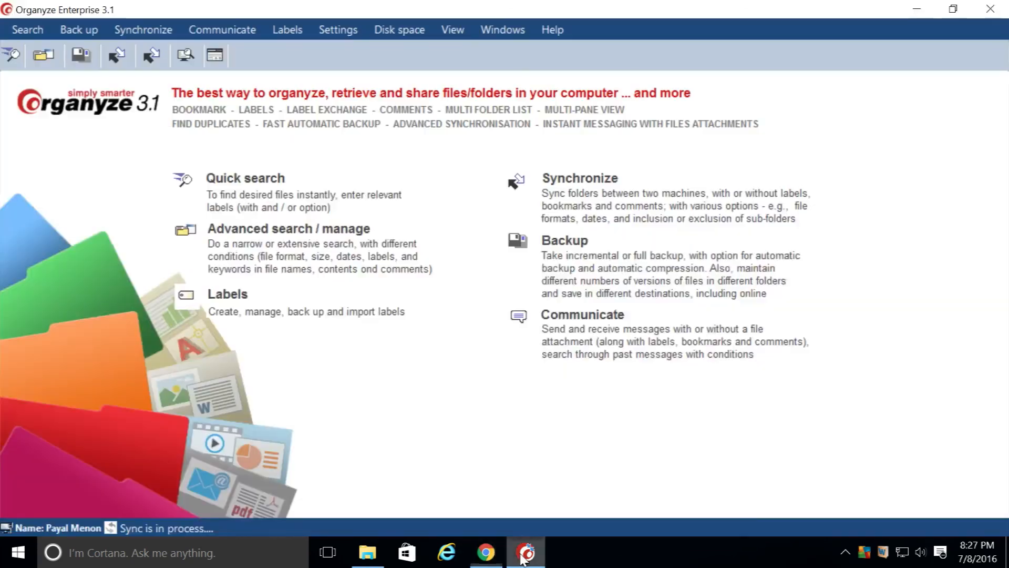
{"action": "left_click", "coordinate": [214, 55]}
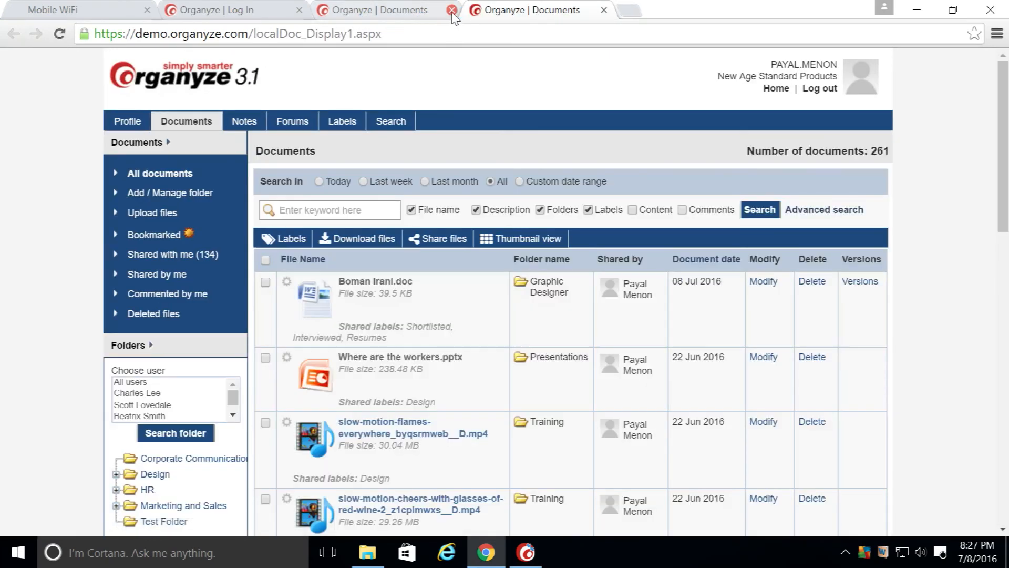
{"action": "left_click", "coordinate": [451, 10]}
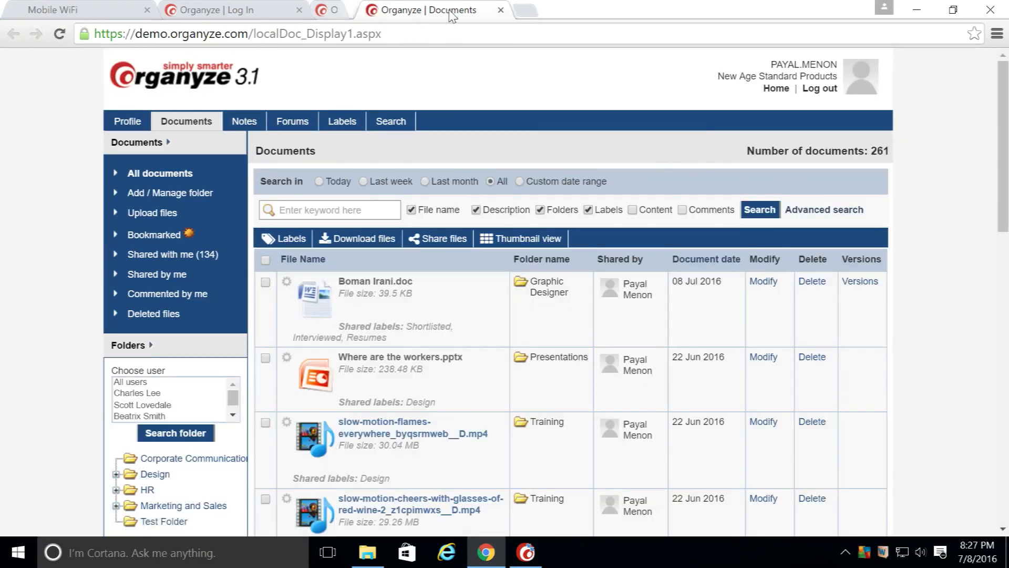
Examine the online document list and its Shared with me, Shared by me and Commented by me views
{"action": "left_click_drag", "start_coordinate": [317, 151], "coordinate": [256, 152]}
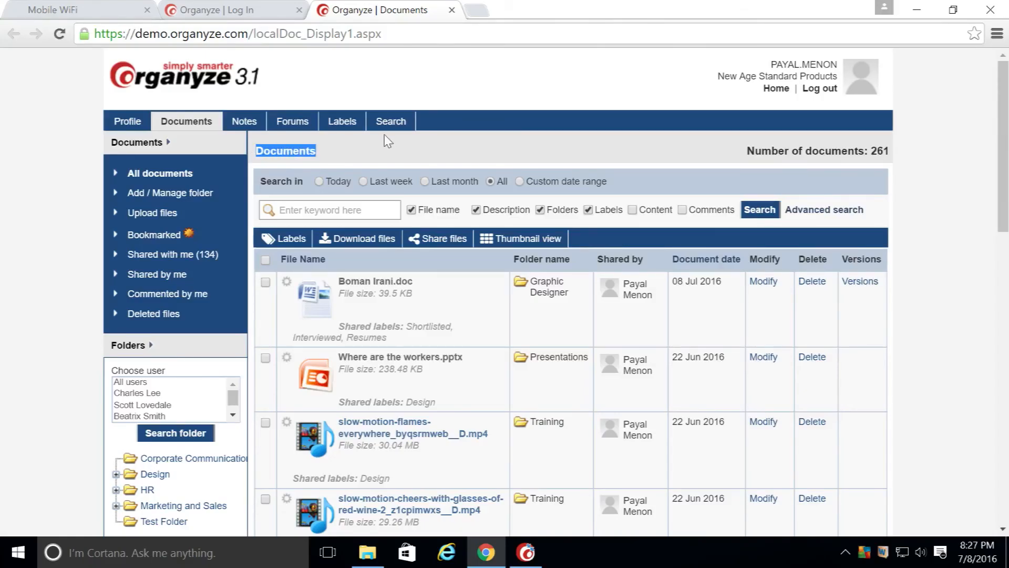
{"action": "left_click_drag", "start_coordinate": [1005, 132], "coordinate": [1005, 181]}
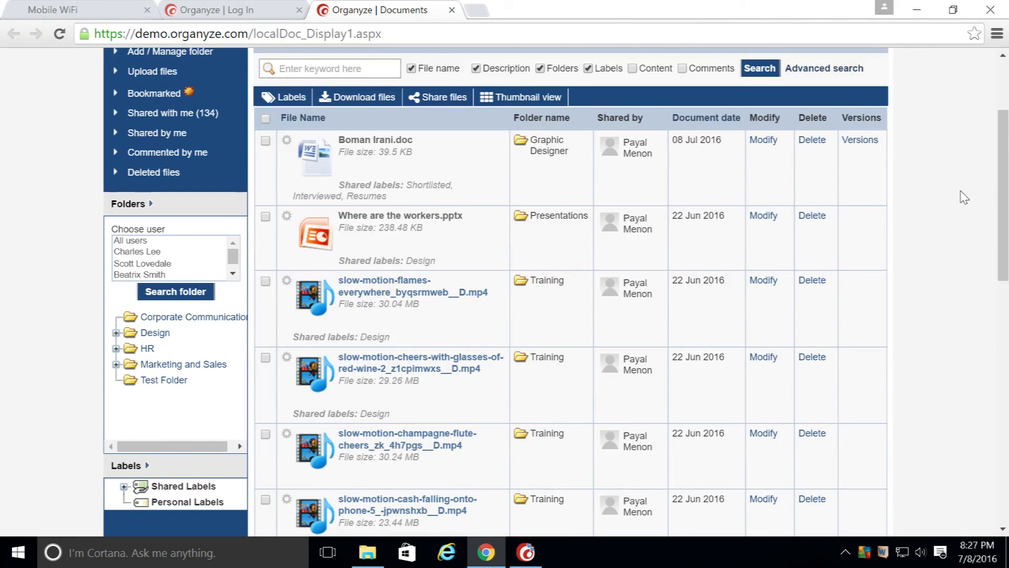
{"action": "left_click", "coordinate": [531, 552]}
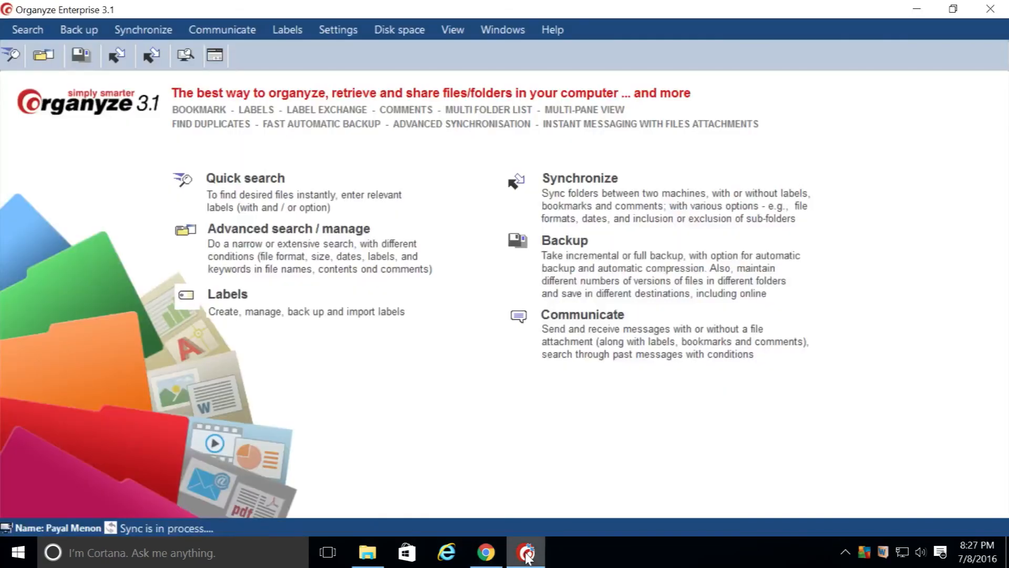
{"action": "left_click", "coordinate": [527, 555]}
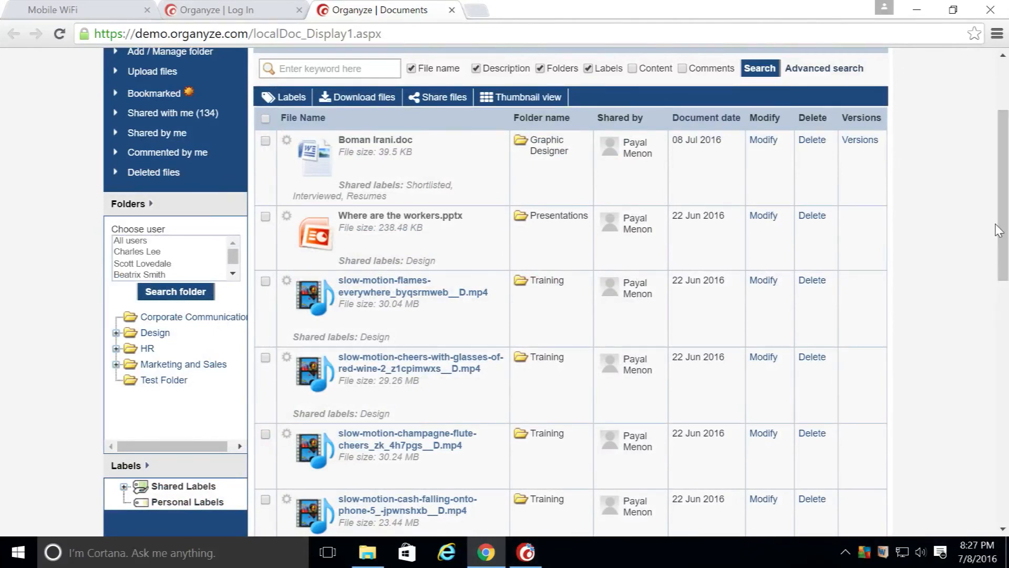
{"action": "left_click_drag", "start_coordinate": [1004, 225], "coordinate": [1005, 174]}
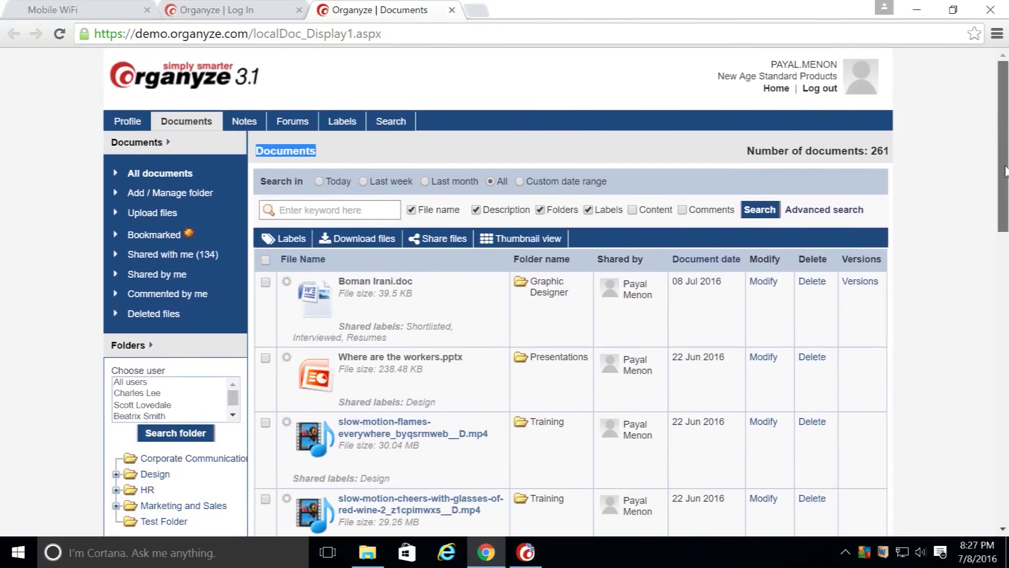
{"action": "left_click", "coordinate": [152, 256]}
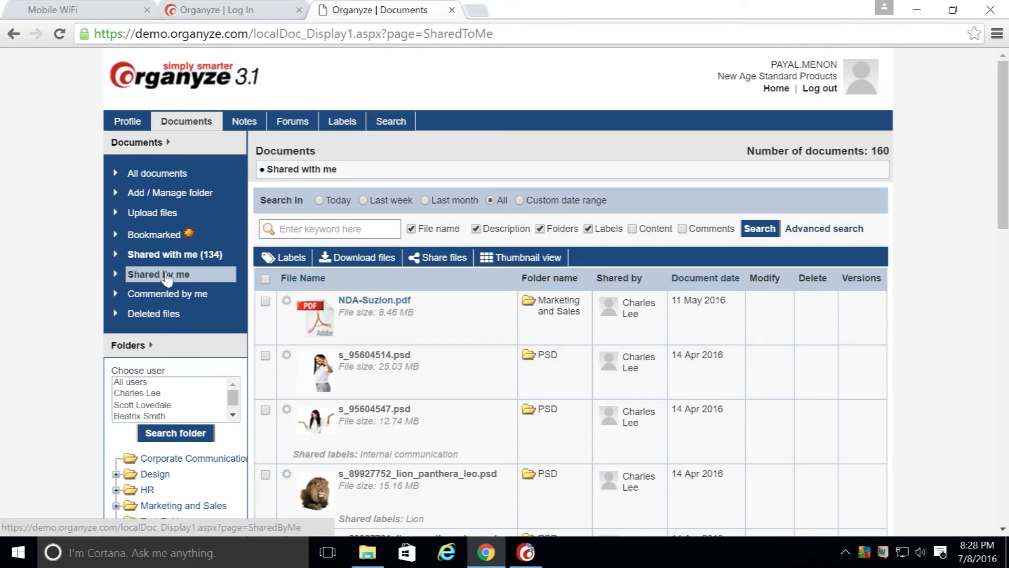
{"action": "left_click", "coordinate": [172, 257]}
{"action": "left_click", "coordinate": [166, 274]}
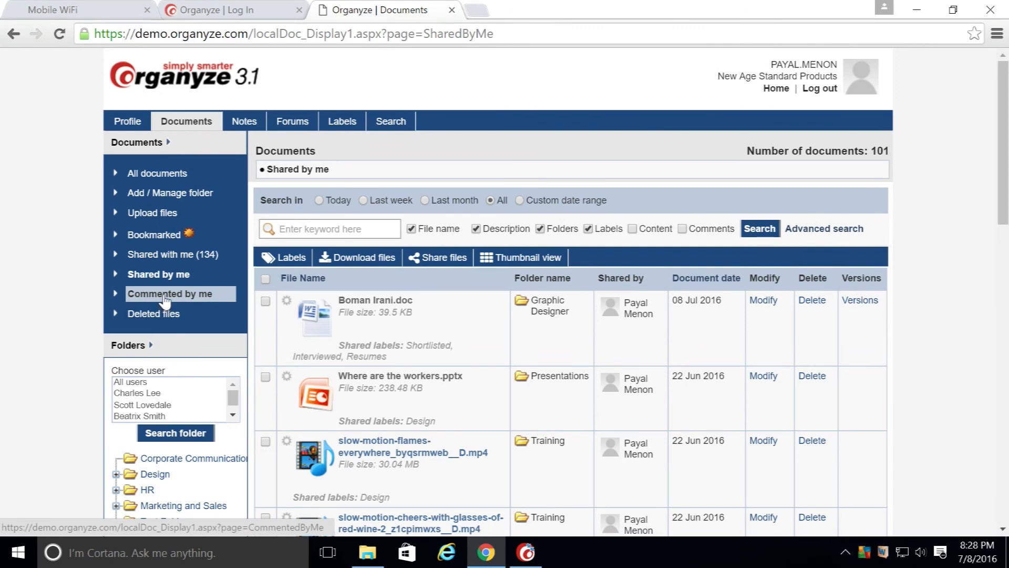
{"action": "left_click", "coordinate": [165, 297]}
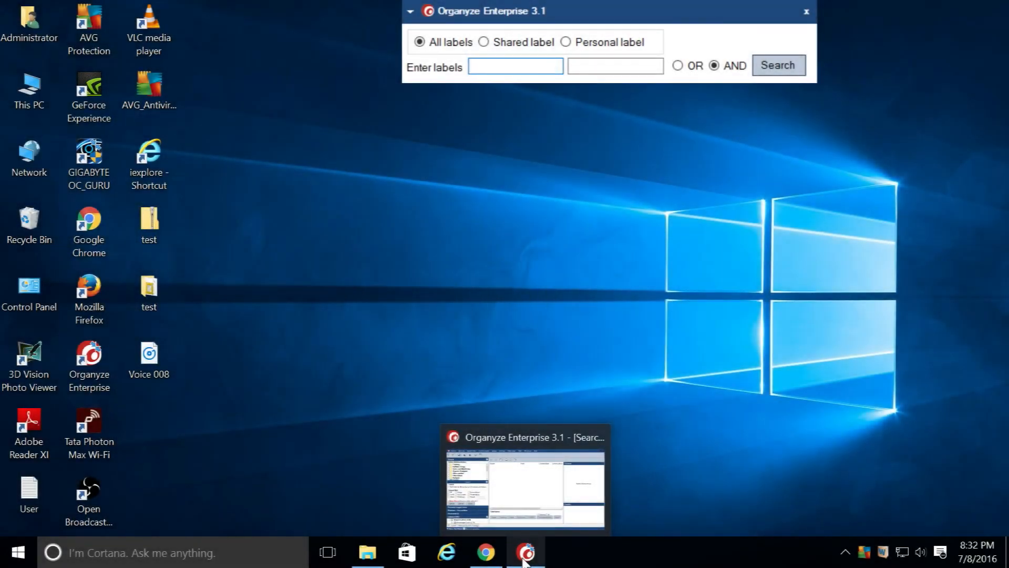
Switch to Organyze Enterprise and open the Graphic Designer folder from the advanced search folder list in File Explorer
{"action": "left_click", "coordinate": [525, 553]}
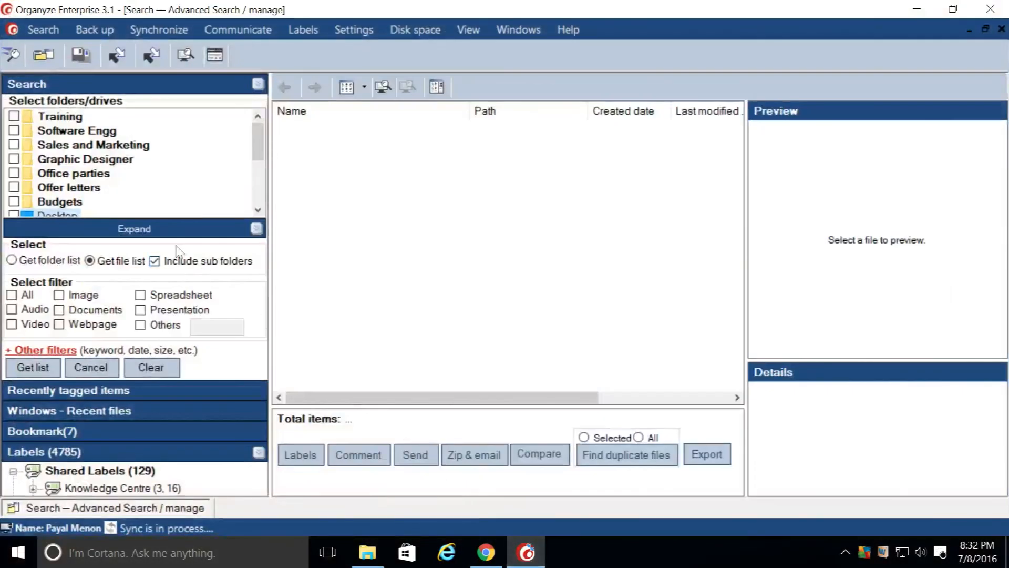
{"action": "right_click", "coordinate": [96, 164]}
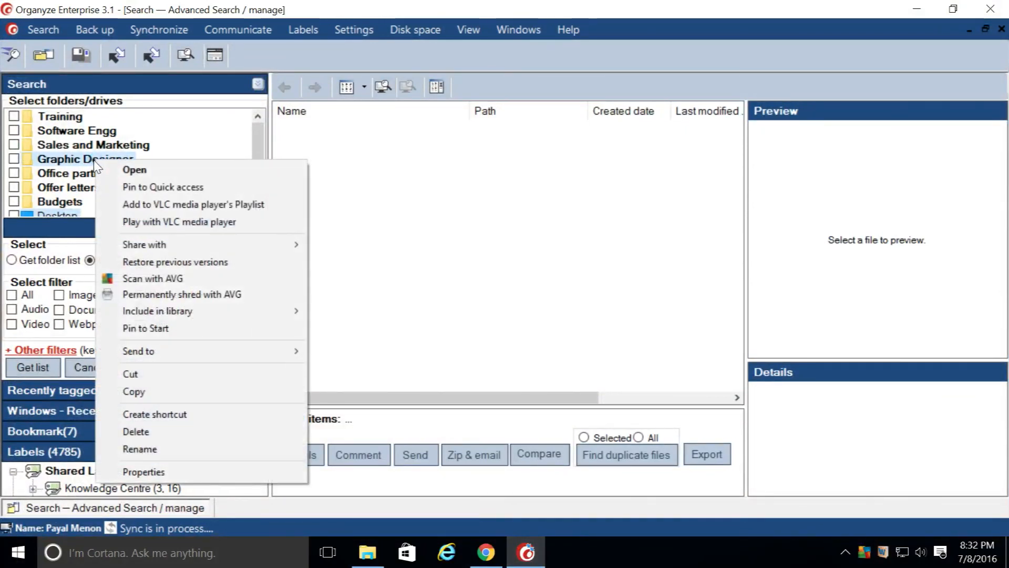
{"action": "left_click", "coordinate": [121, 175]}
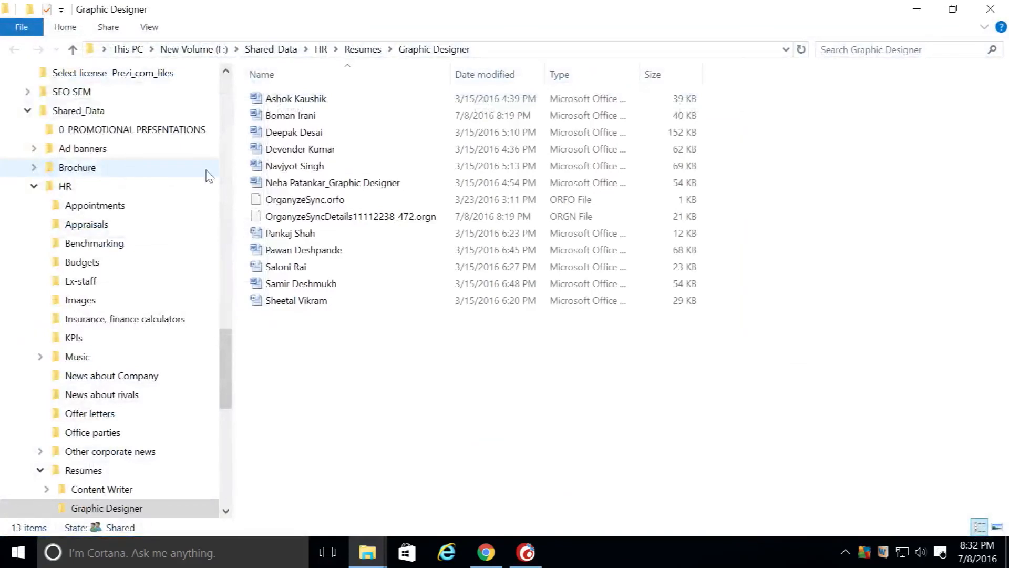
Open the 12 KB resume in Word, append "- Interviewed" to the candidate's name line, save the document and close it
{"action": "double_click", "coordinate": [306, 235]}
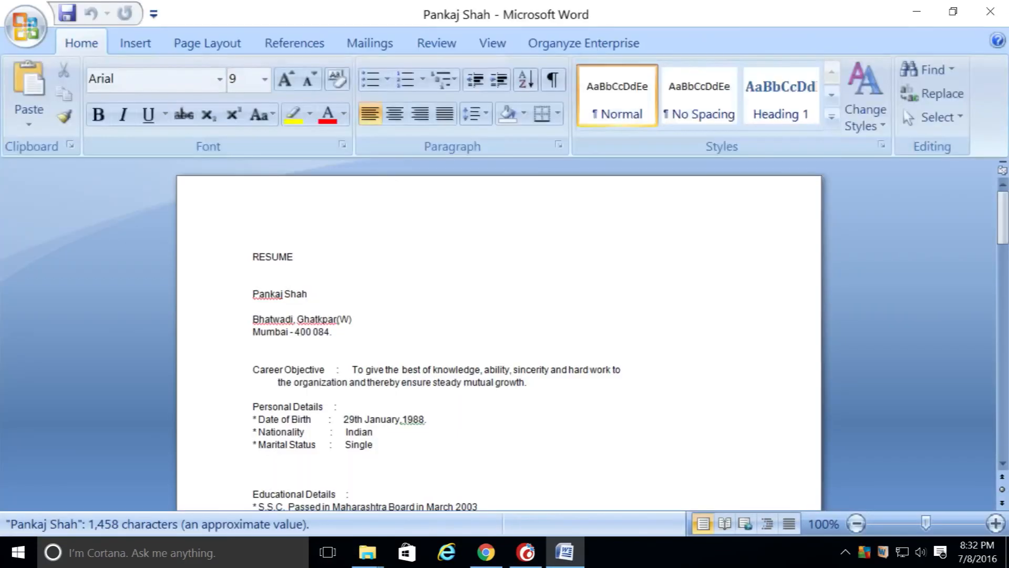
{"action": "type", "text": "- Interviewed"}
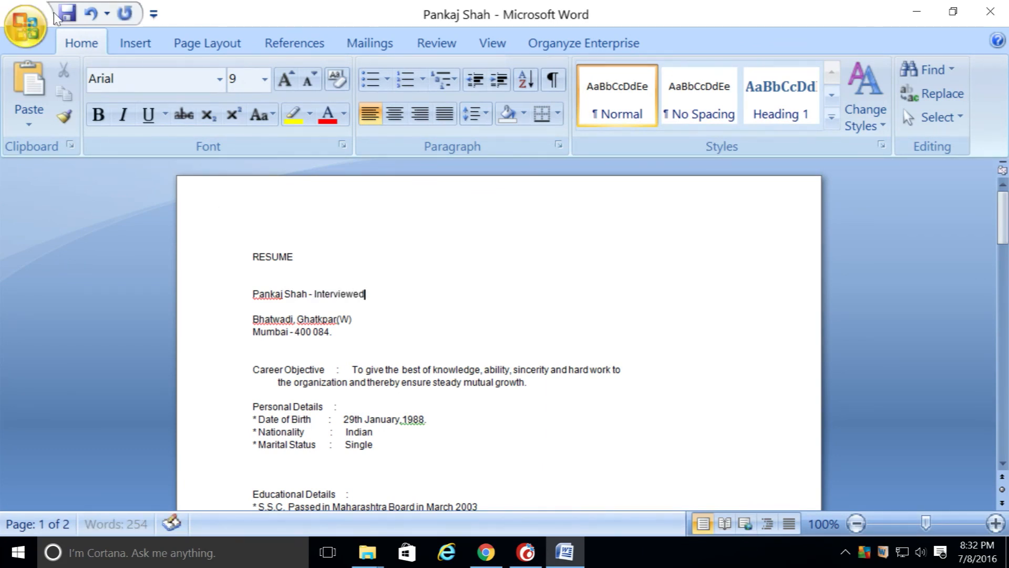
{"action": "left_click", "coordinate": [67, 13]}
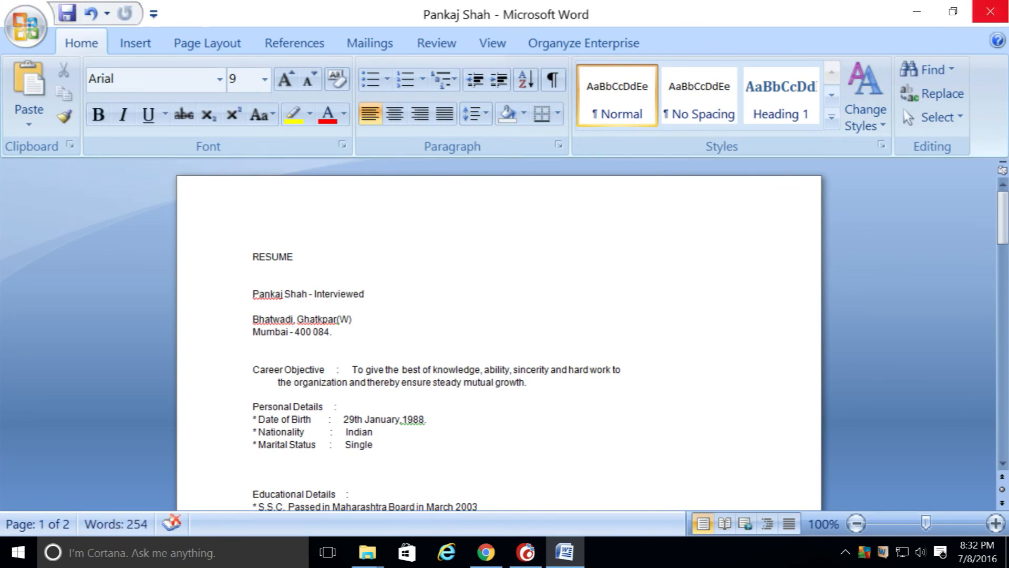
{"action": "left_click", "coordinate": [991, 16]}
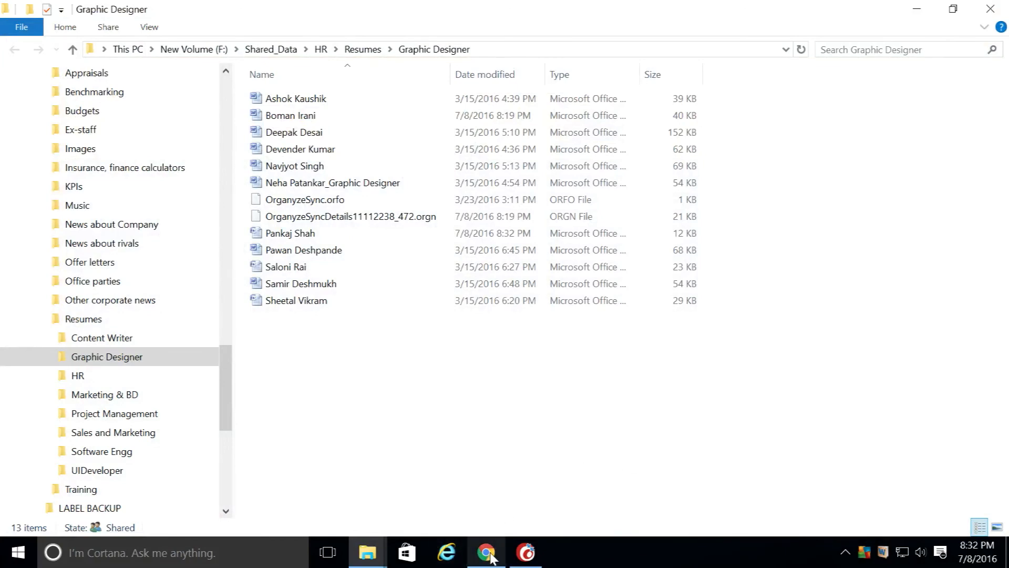
Switch to Organyze online in Chrome, display all documents, view the edited resume's versions, and log out
{"action": "mouse_move", "coordinate": [494, 558]}
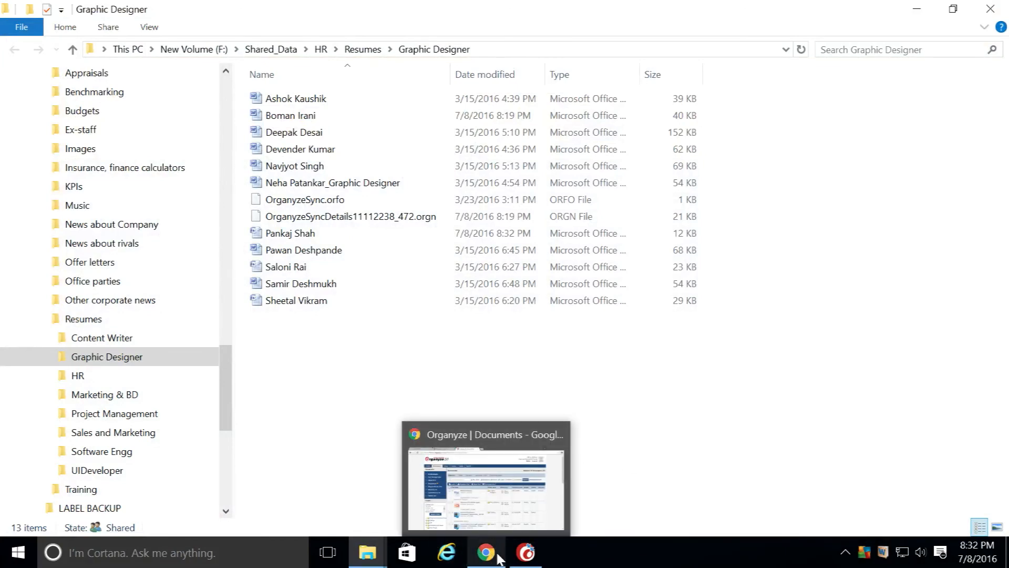
{"action": "left_click", "coordinate": [486, 551]}
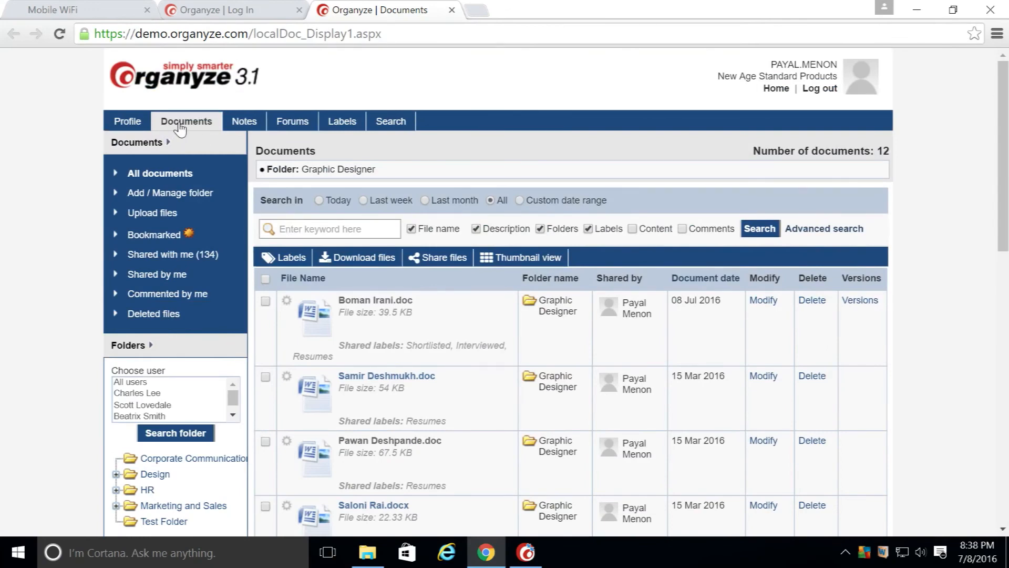
{"action": "left_click", "coordinate": [181, 127]}
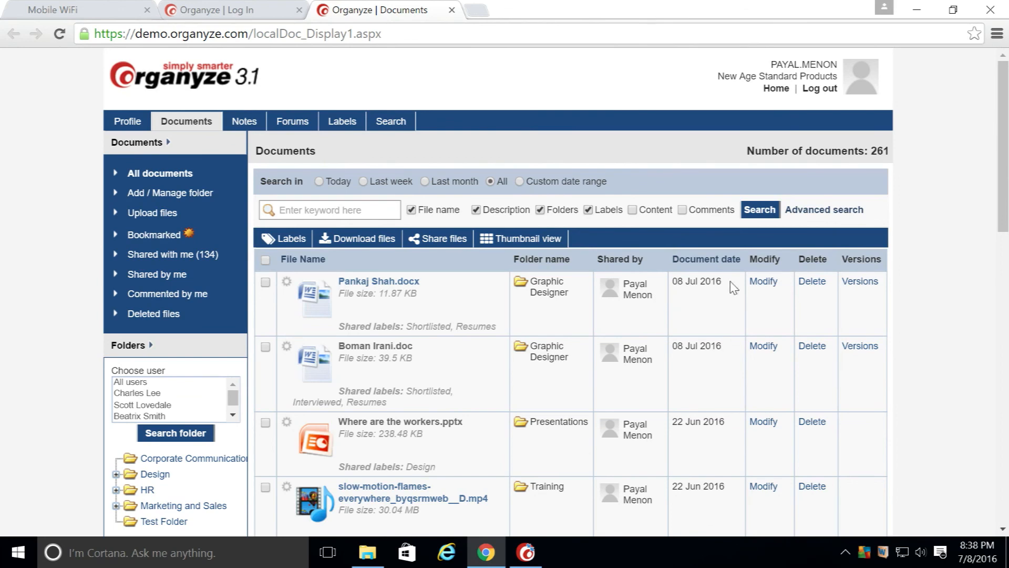
{"action": "left_click", "coordinate": [852, 283]}
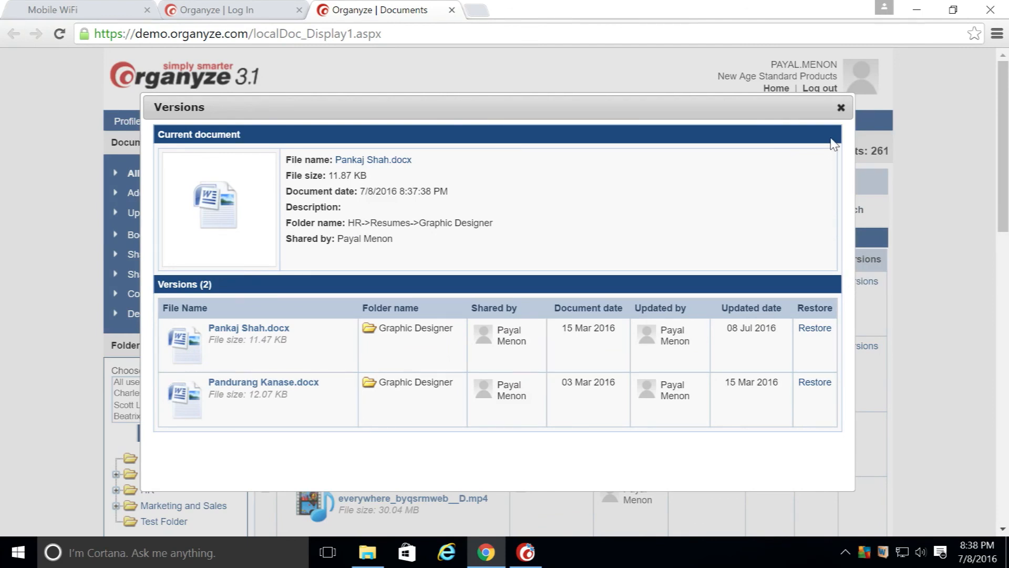
{"action": "left_click", "coordinate": [841, 108]}
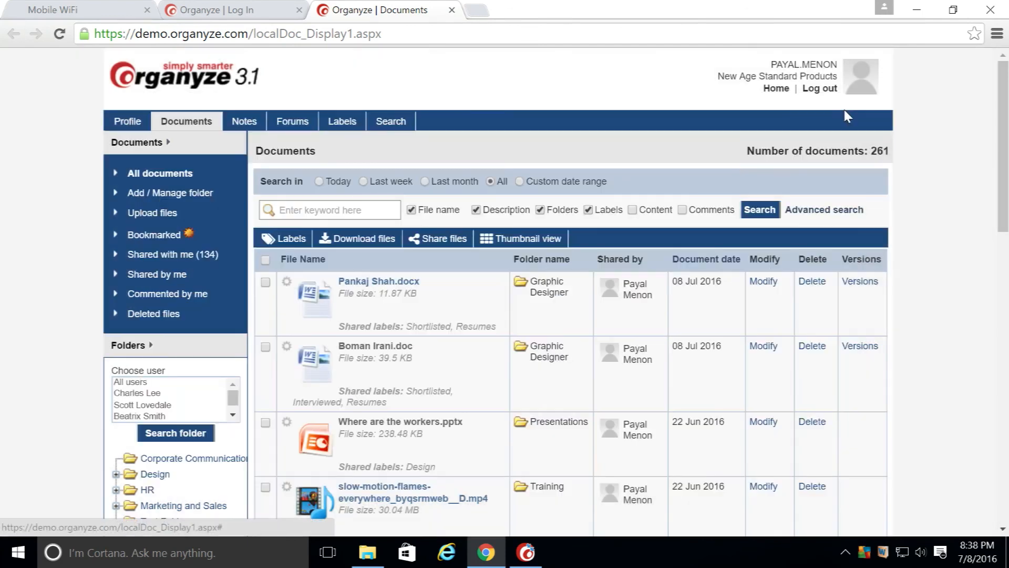
{"action": "left_click", "coordinate": [818, 90]}
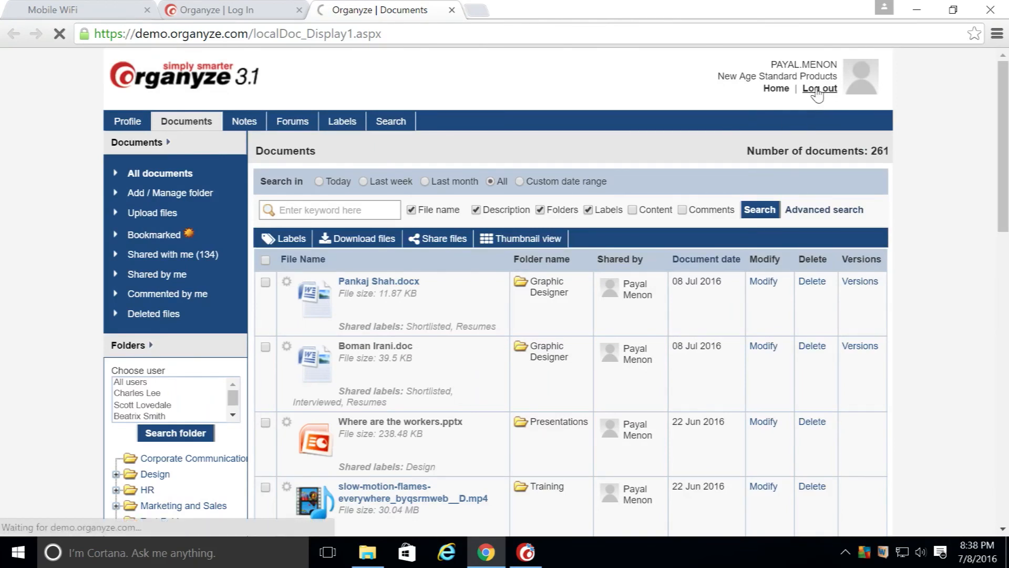